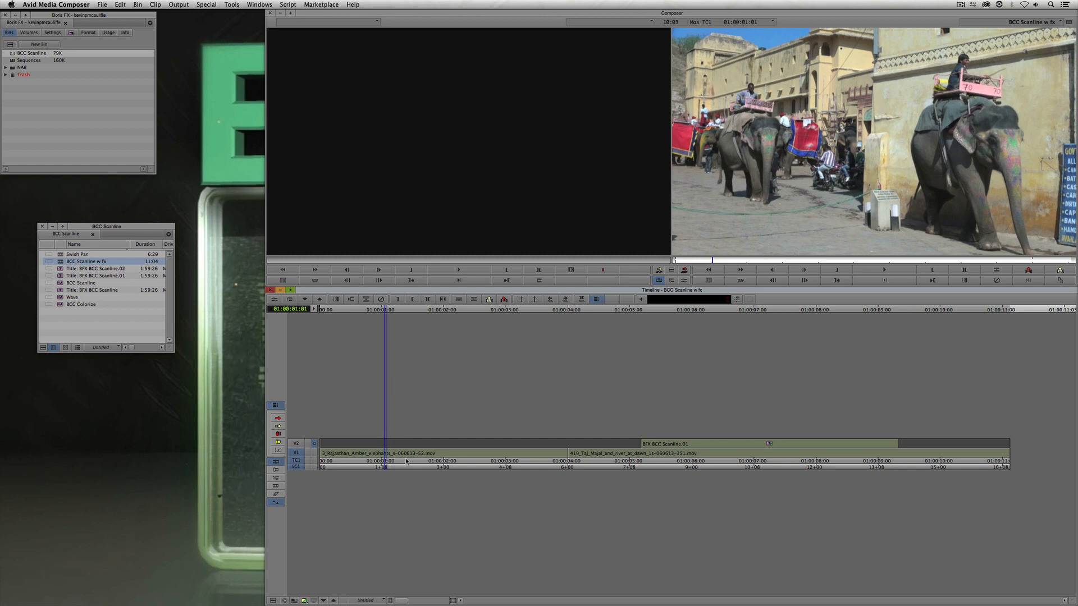
# Scrub through the sequence to review the elephant clip and the Taj Mahal clip with its title, returning to 01:00:01:00
pyautogui.moveTo(407, 461); pyautogui.dragTo(543, 449)
pyautogui.moveTo(636, 450); pyautogui.dragTo(682, 450)
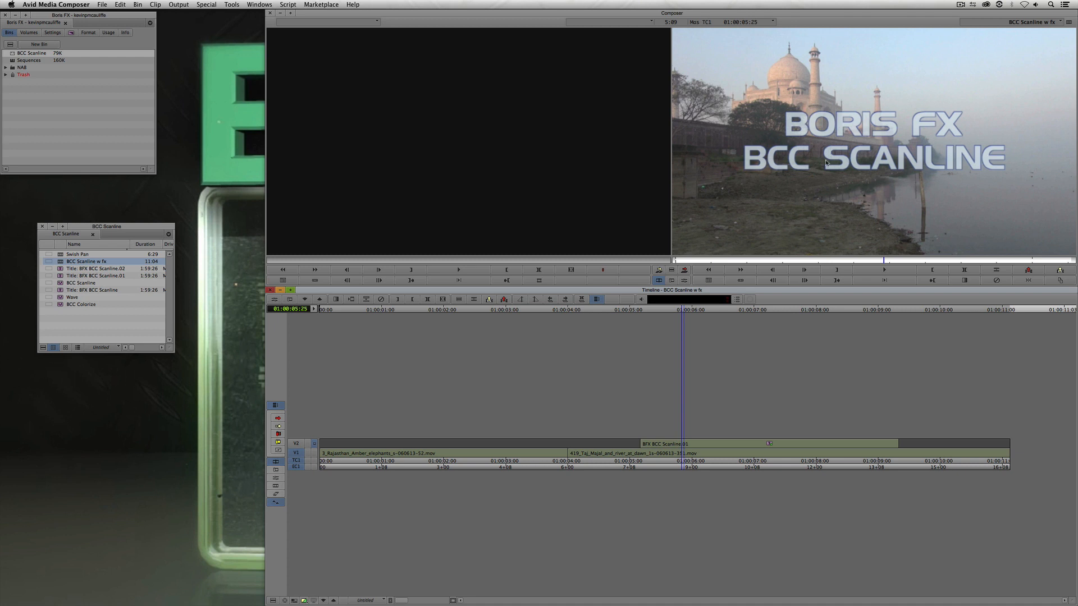
pyautogui.moveTo(468, 461); pyautogui.dragTo(383, 464)
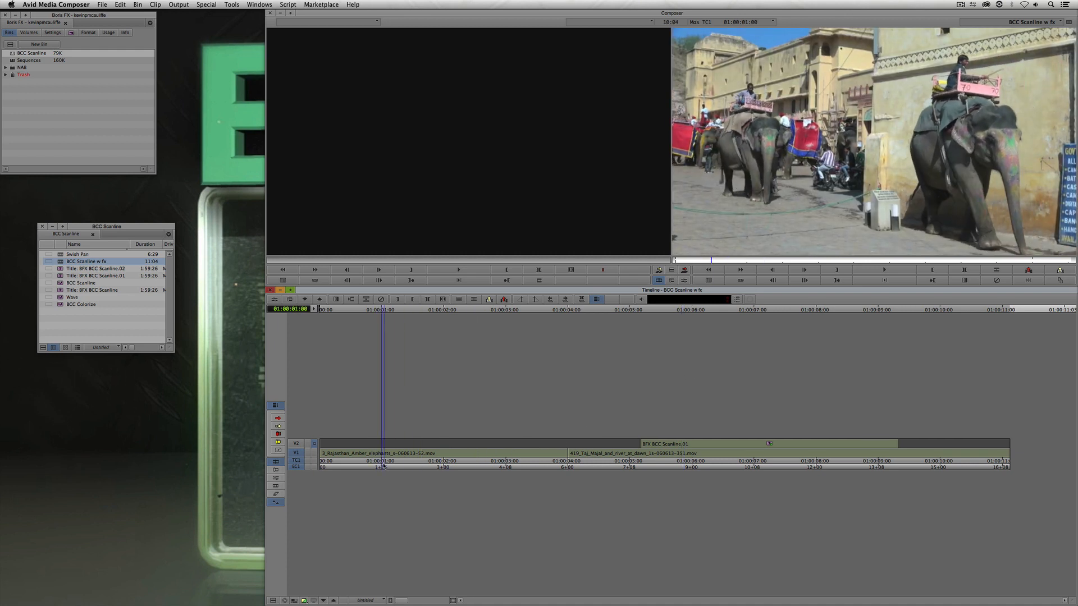
# Apply BCC Scanline from the BCC Stylize category to the elephant clip on V1 and play the clip back
pyautogui.press('super+8')
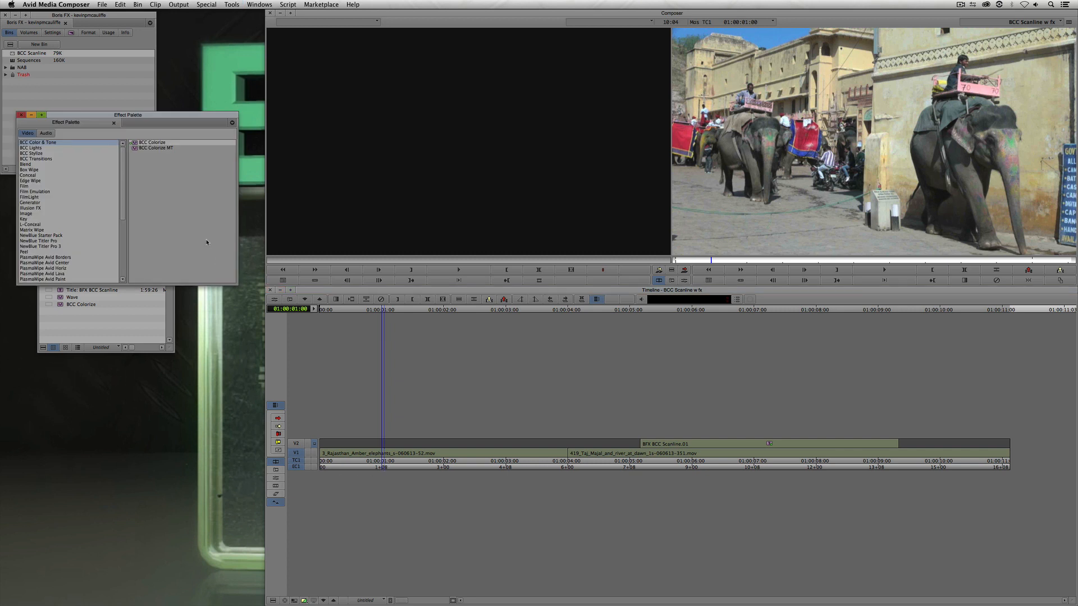
pyautogui.click(41, 149)
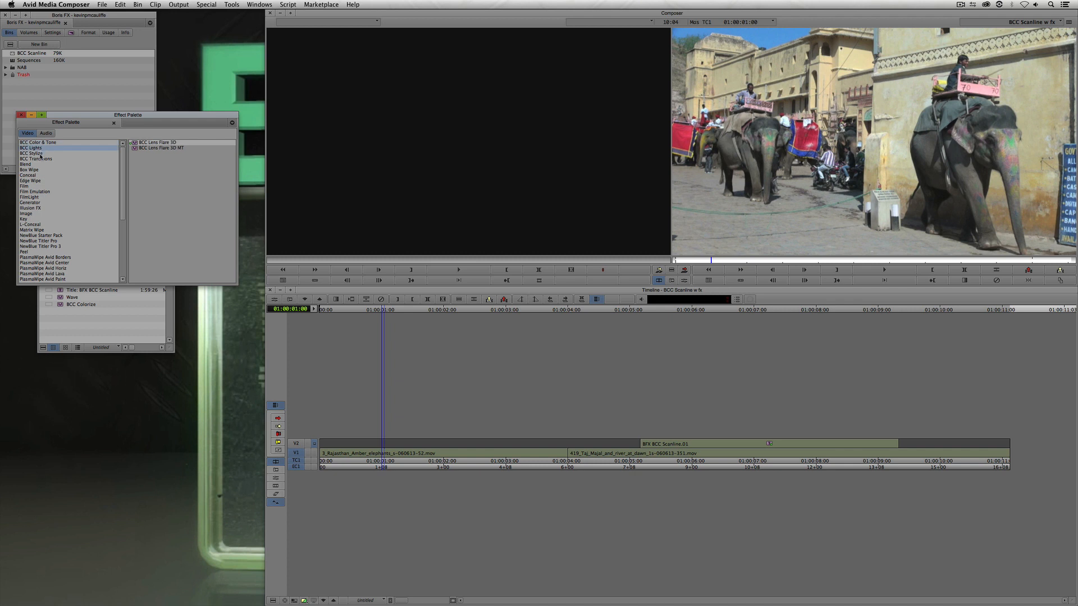
pyautogui.click(39, 153)
pyautogui.click(40, 159)
pyautogui.click(40, 154)
pyautogui.click(40, 148)
pyautogui.click(40, 143)
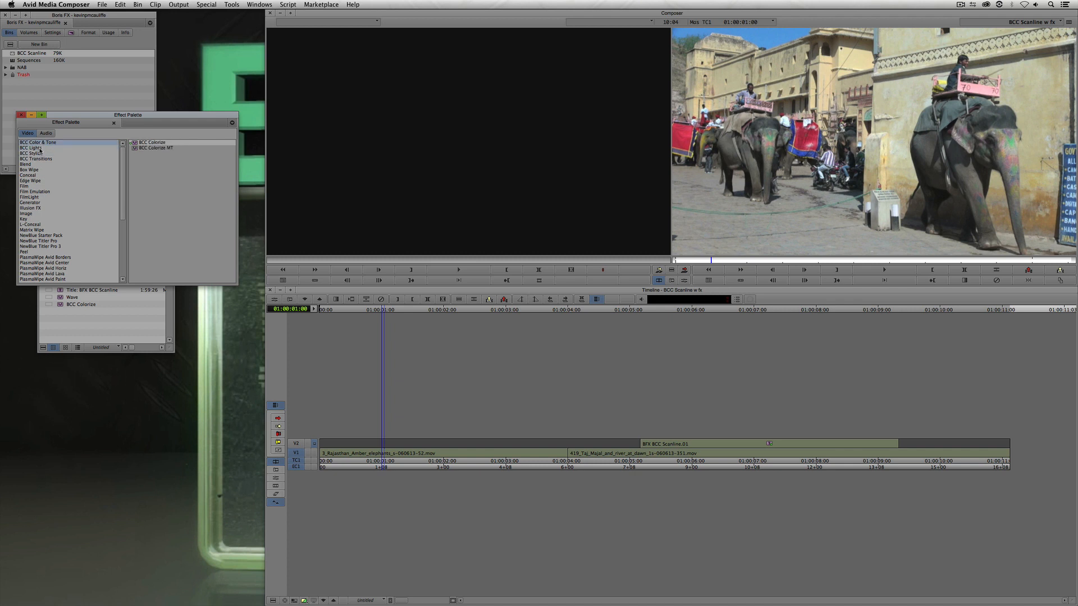
pyautogui.click(40, 148)
pyautogui.click(39, 155)
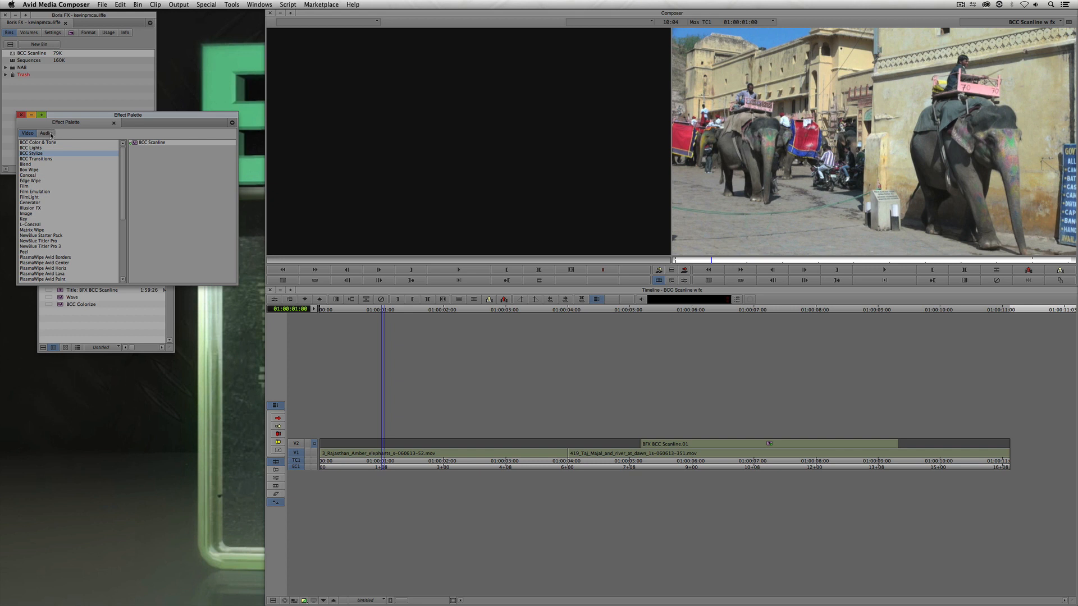
pyautogui.moveTo(142, 148); pyautogui.dragTo(271, 468)
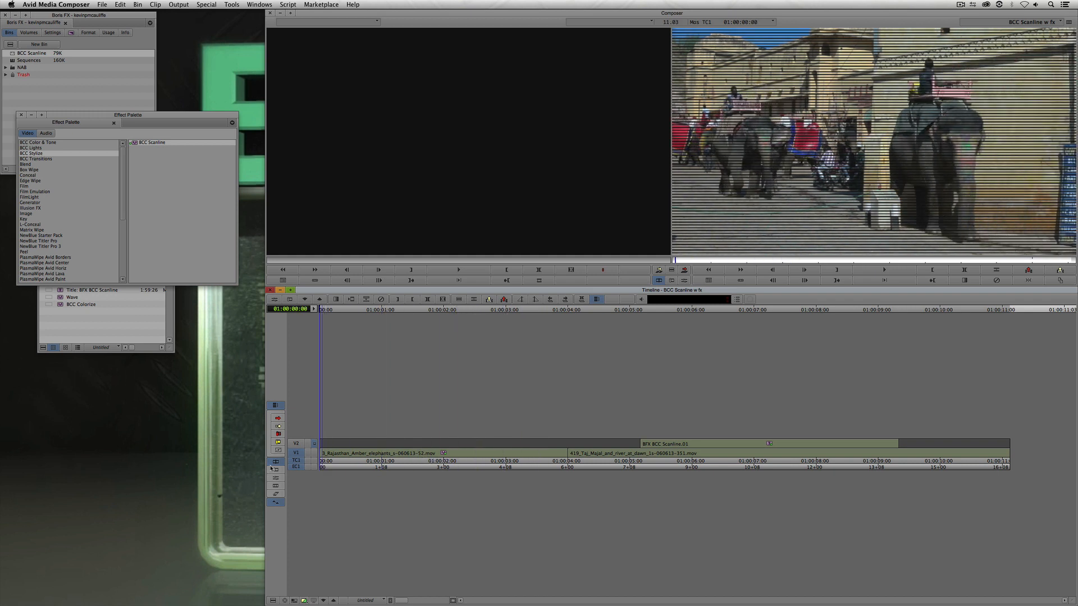
pyautogui.press('space')
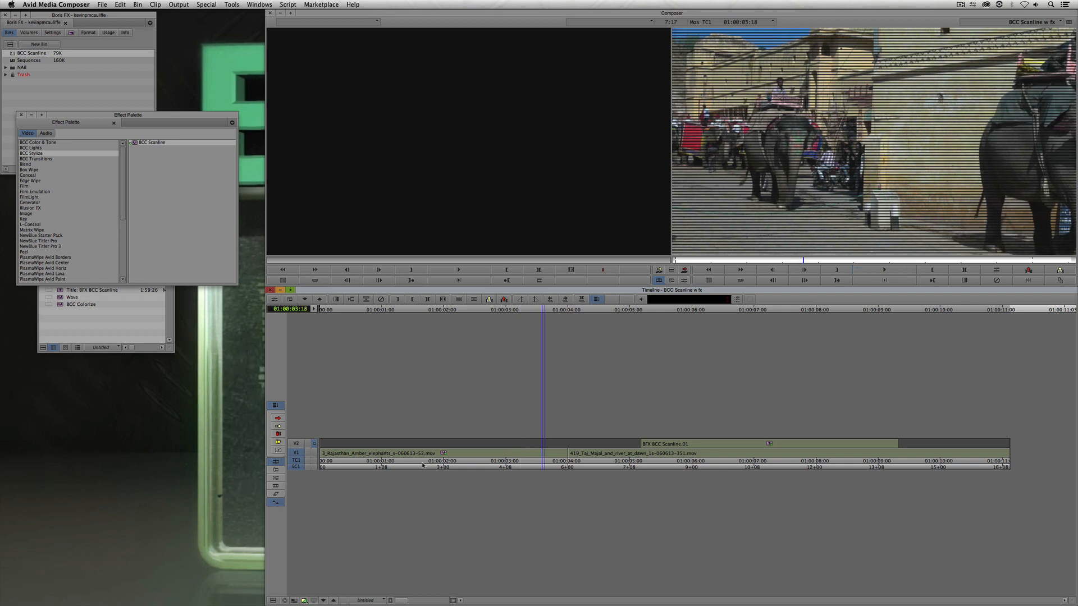
# Open the Scanline effect's settings at 01:00:02:00 and set Size to 9 and Softness to 67.5
pyautogui.moveTo(463, 459)
pyautogui.mouseDown()
pyautogui.moveTo(395, 462)
pyautogui.moveTo(506, 465)
pyautogui.moveTo(337, 464)
pyautogui.moveTo(444, 466)
pyautogui.mouseUp()
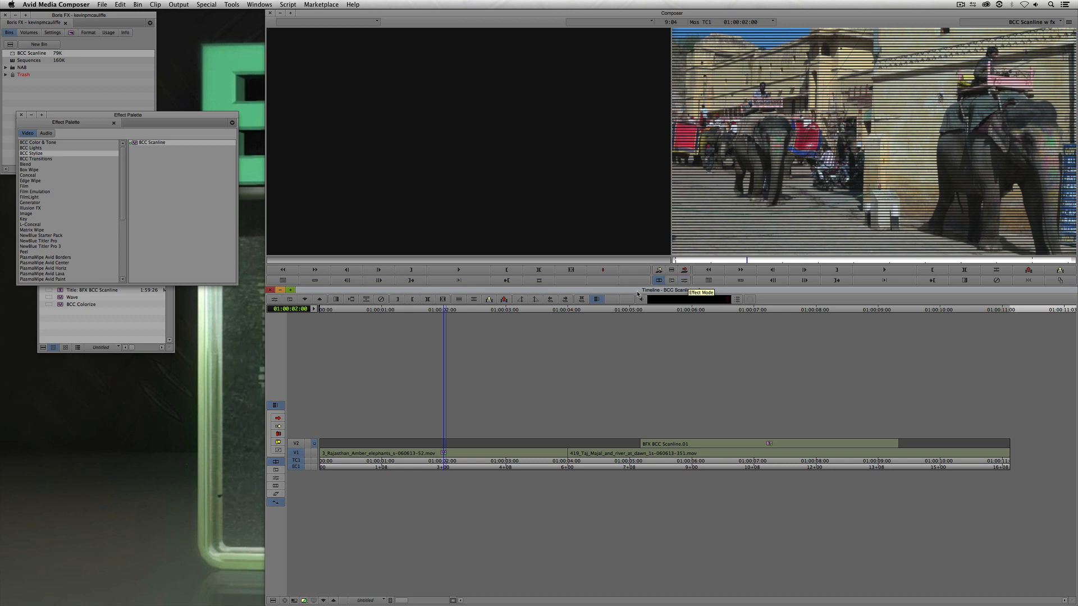
pyautogui.click(274, 299)
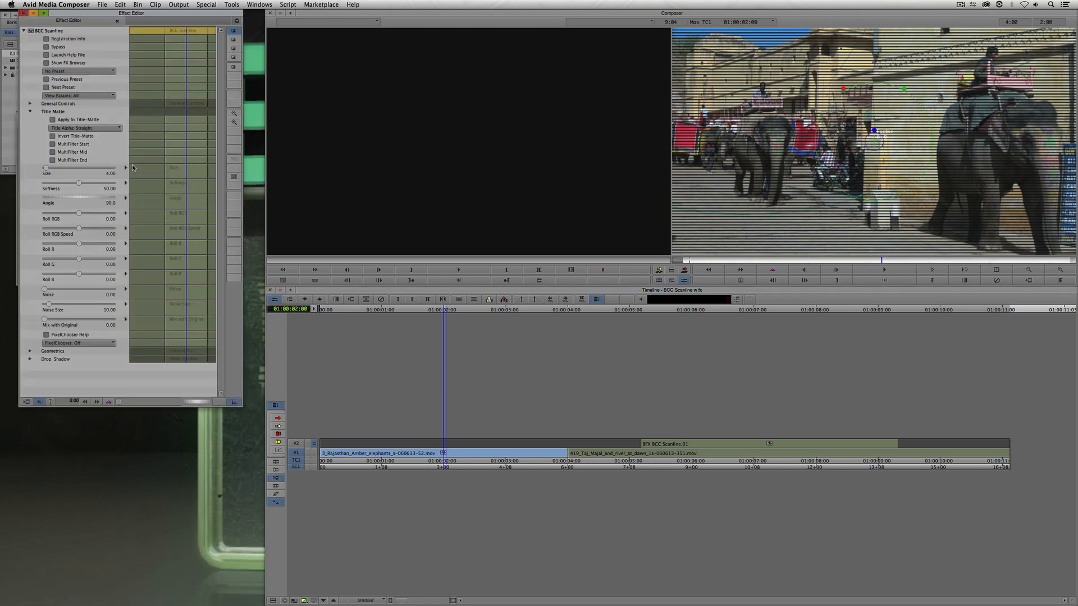
pyautogui.moveTo(101, 14); pyautogui.dragTo(137, 65)
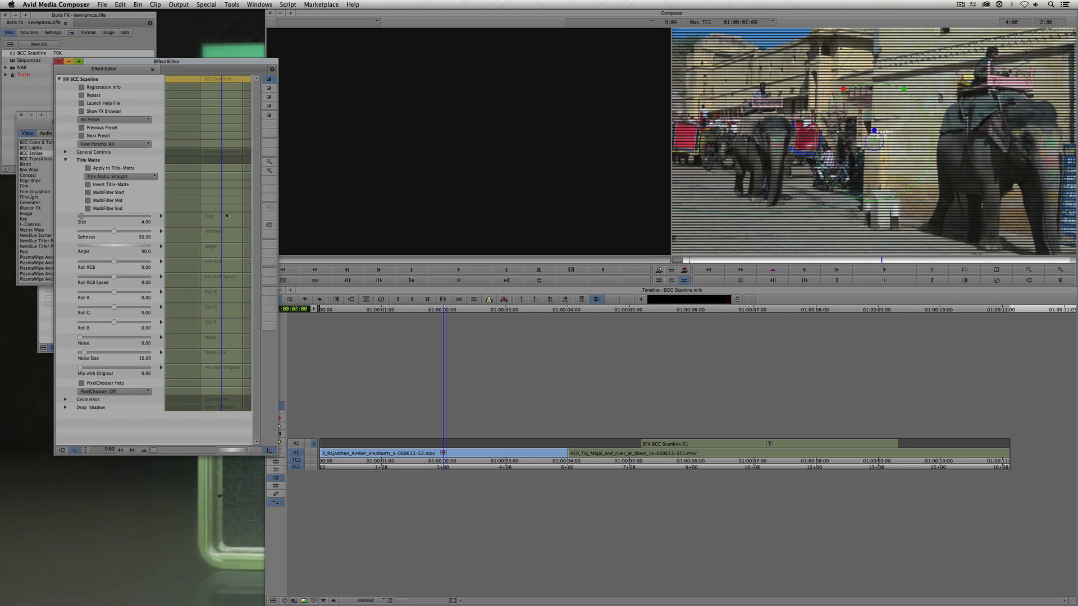
pyautogui.moveTo(81, 216); pyautogui.dragTo(85, 216)
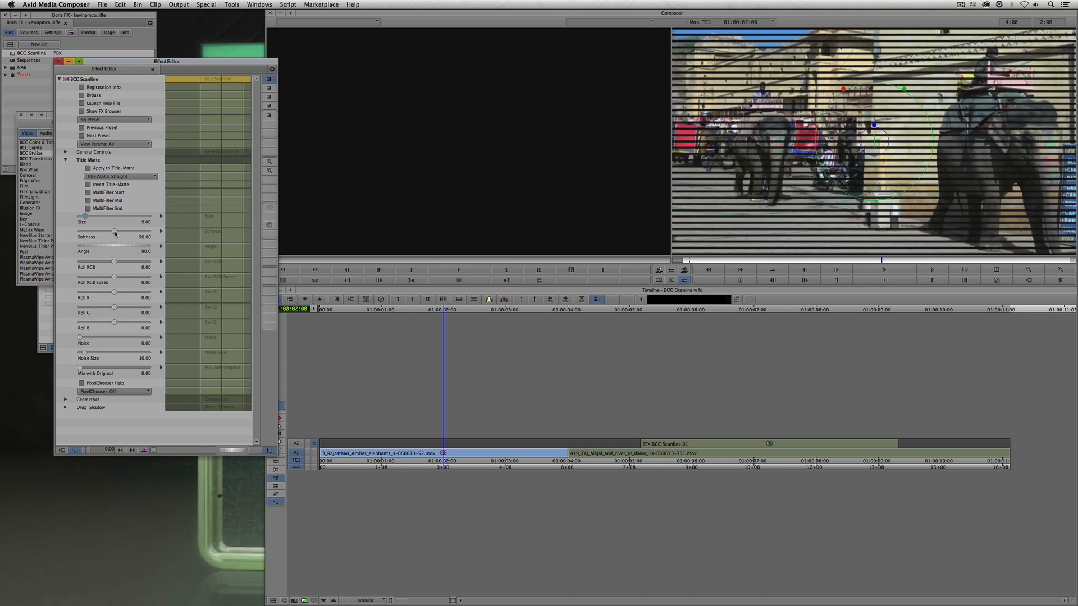
pyautogui.moveTo(115, 234); pyautogui.dragTo(127, 232)
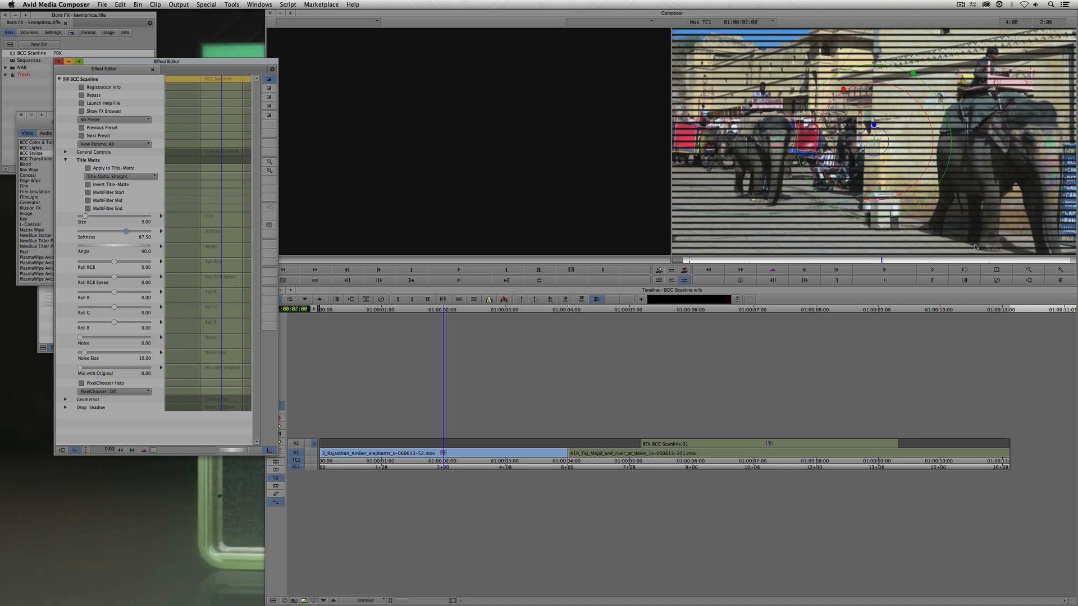
# Set the Scanline effect's Roll R to 30 and Roll B to -28.75, then compare the picture with the effect bypassed
pyautogui.click(1072, 271)
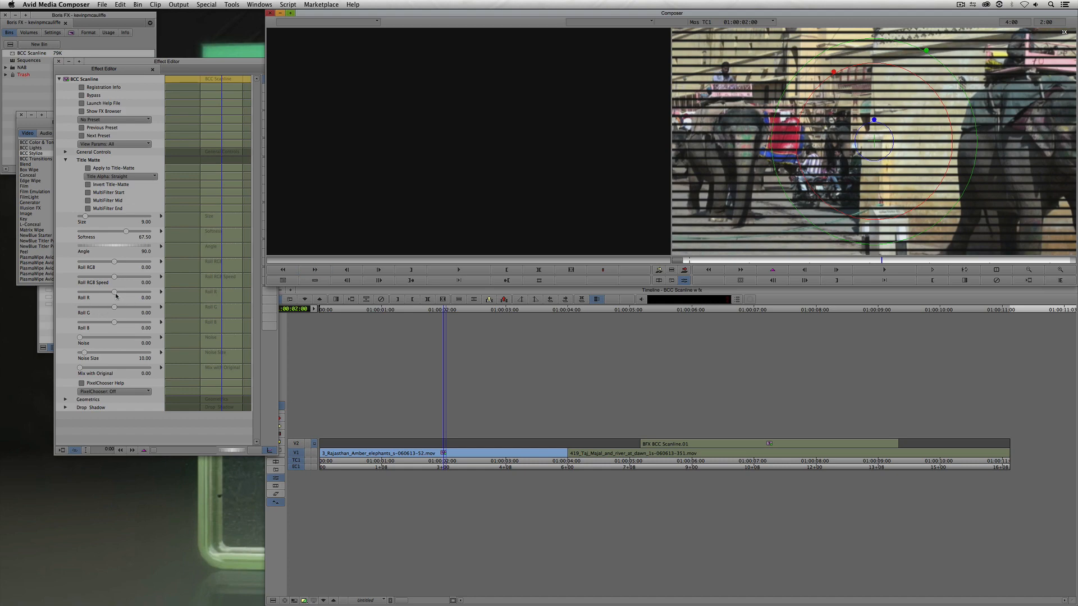
pyautogui.moveTo(114, 293); pyautogui.dragTo(116, 293)
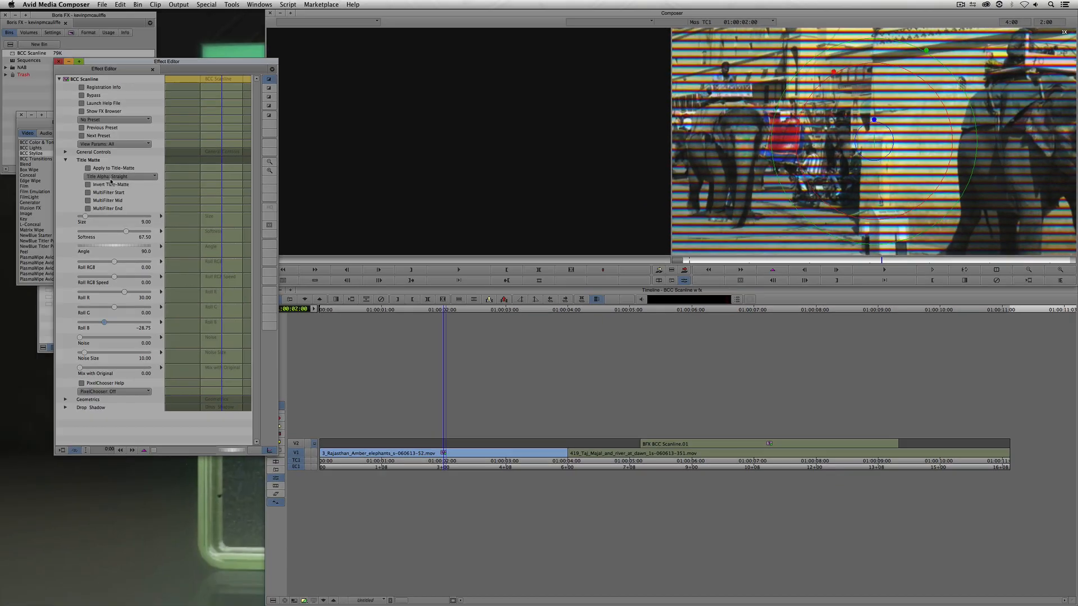
pyautogui.click(82, 97)
pyautogui.click(83, 96)
pyautogui.click(82, 97)
pyautogui.click(83, 96)
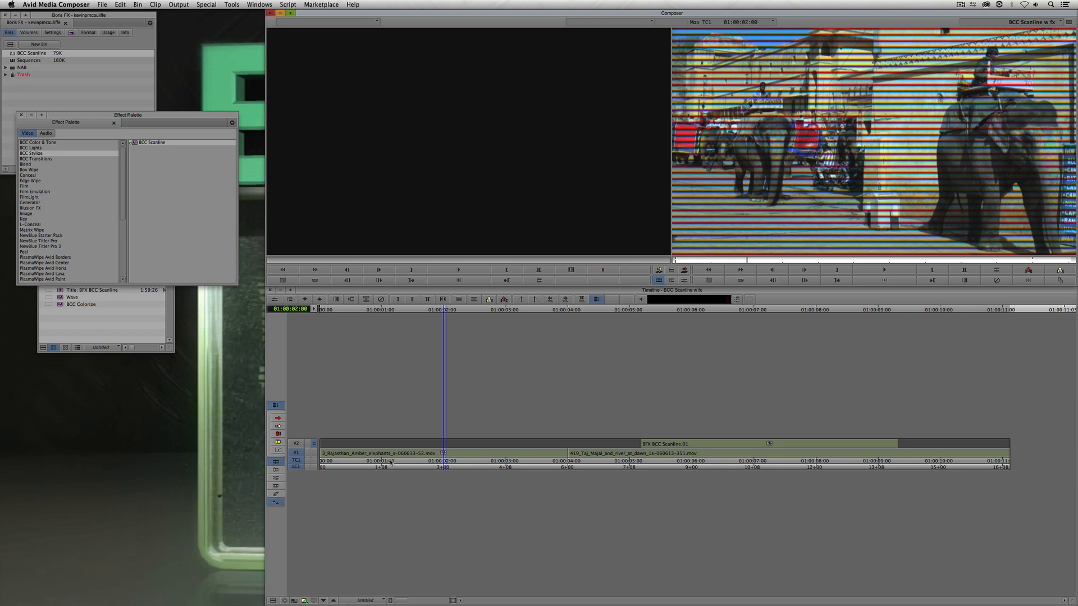
# Play the elephant clip from its start, then set the Scanline effect's Roll RGB Speed to 10
pyautogui.moveTo(444, 461); pyautogui.dragTo(290, 458)
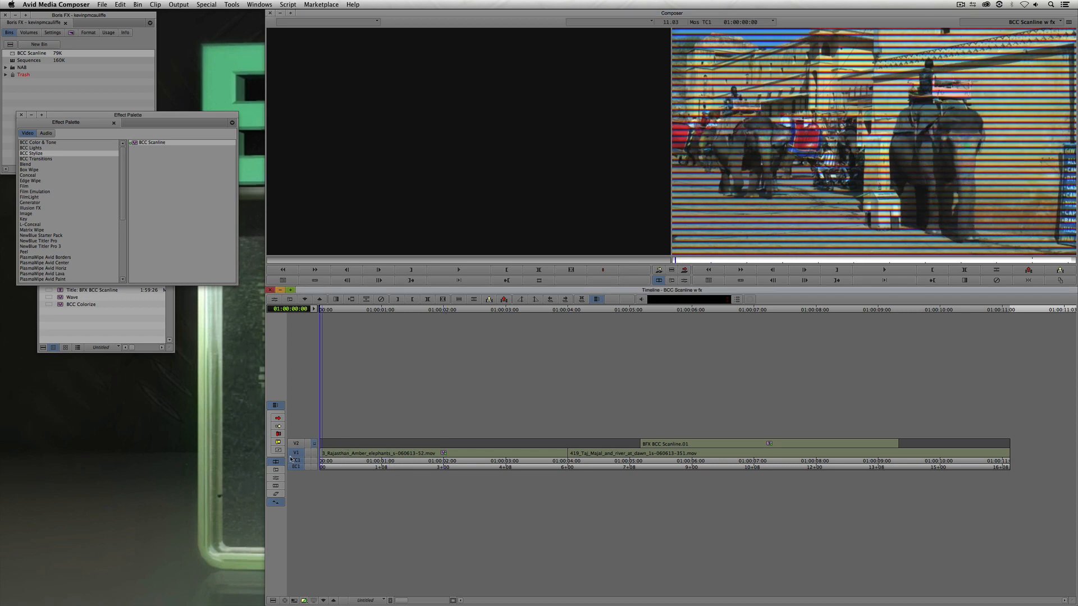
pyautogui.press('space')
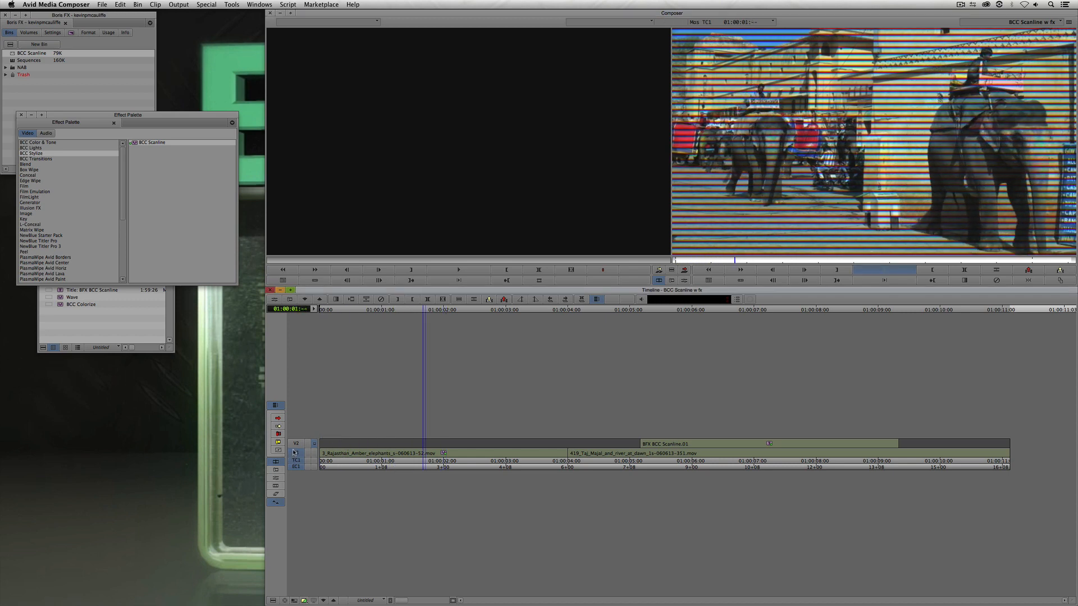
pyautogui.press('space')
pyautogui.press('F8')
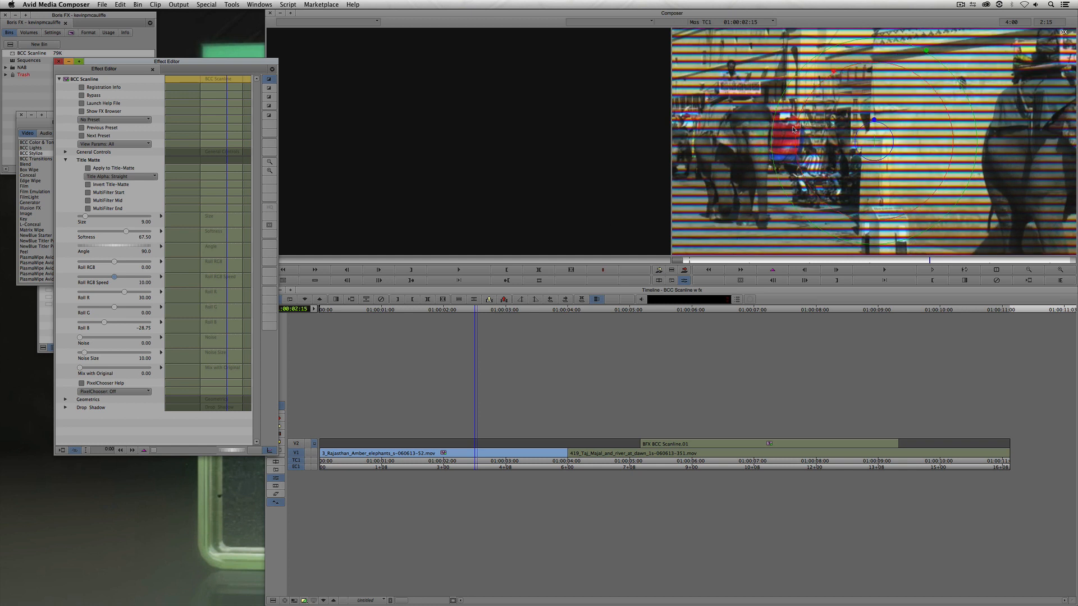
pyautogui.click(659, 280)
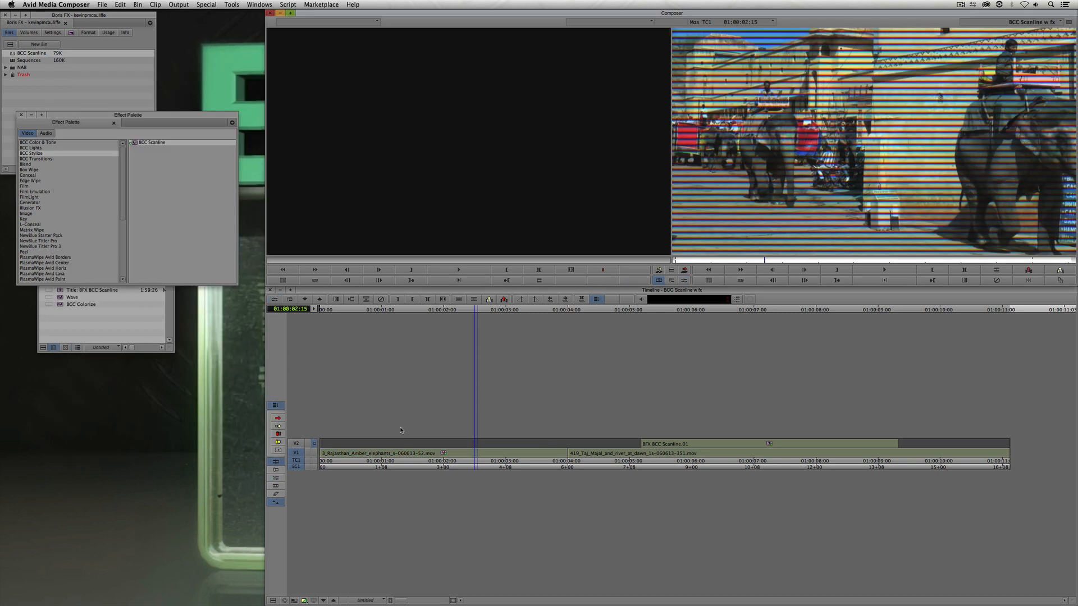
# Play the sequence from the start to check the rolling scanlines
pyautogui.moveTo(381, 459); pyautogui.dragTo(297, 455)
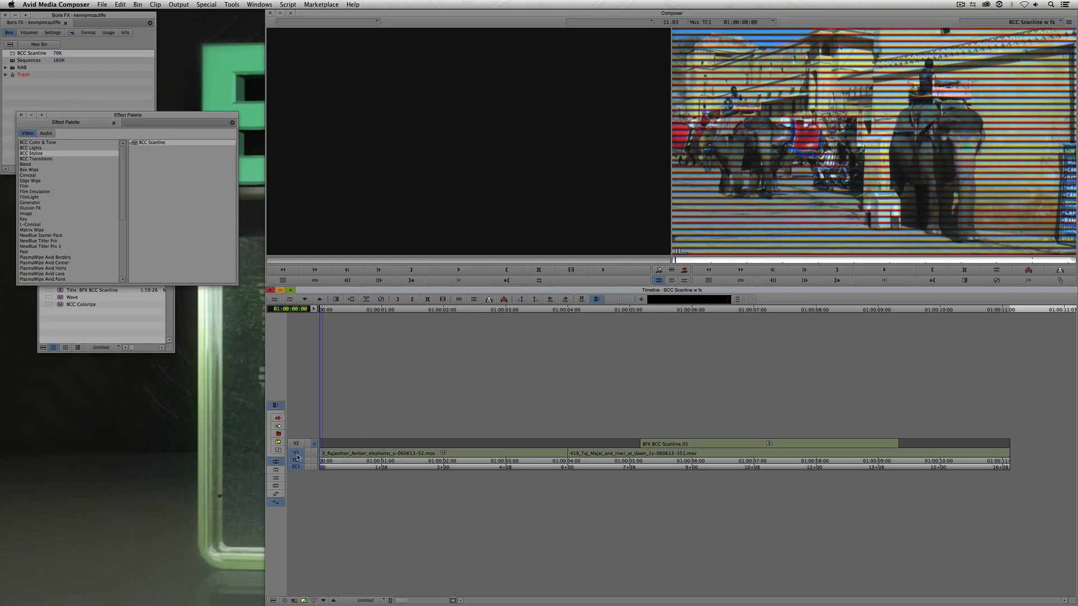
pyautogui.press('space')
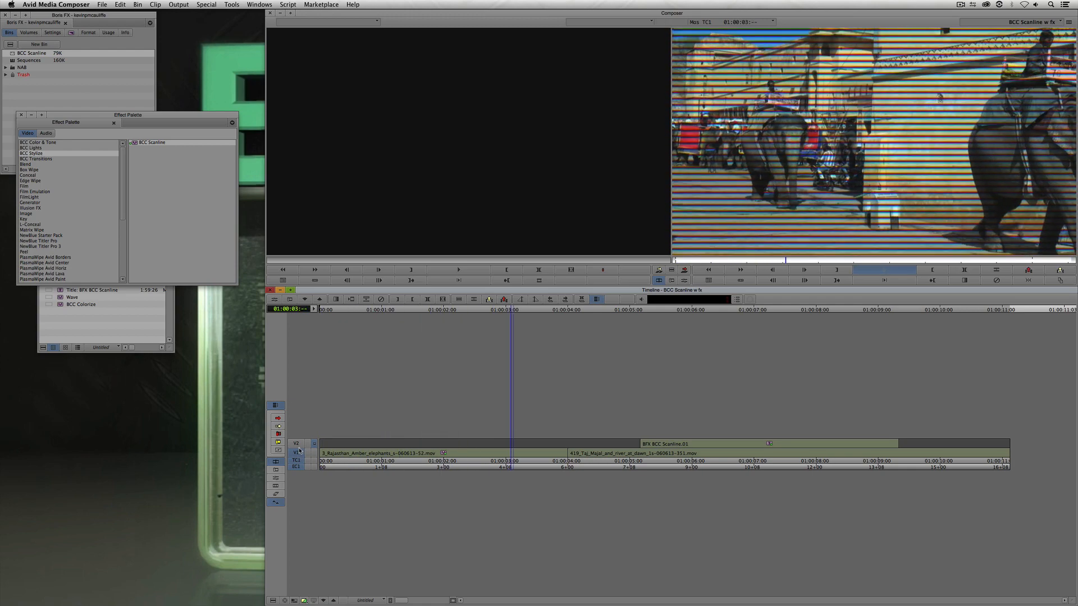
pyautogui.press('space')
# Load filler as the source and splice about 5 seconds of it between the elephant and Taj Mahal clips at 01:00:04:00
pyautogui.moveTo(371, 460); pyautogui.dragTo(504, 460)
pyautogui.click(327, 22)
pyautogui.click(320, 63)
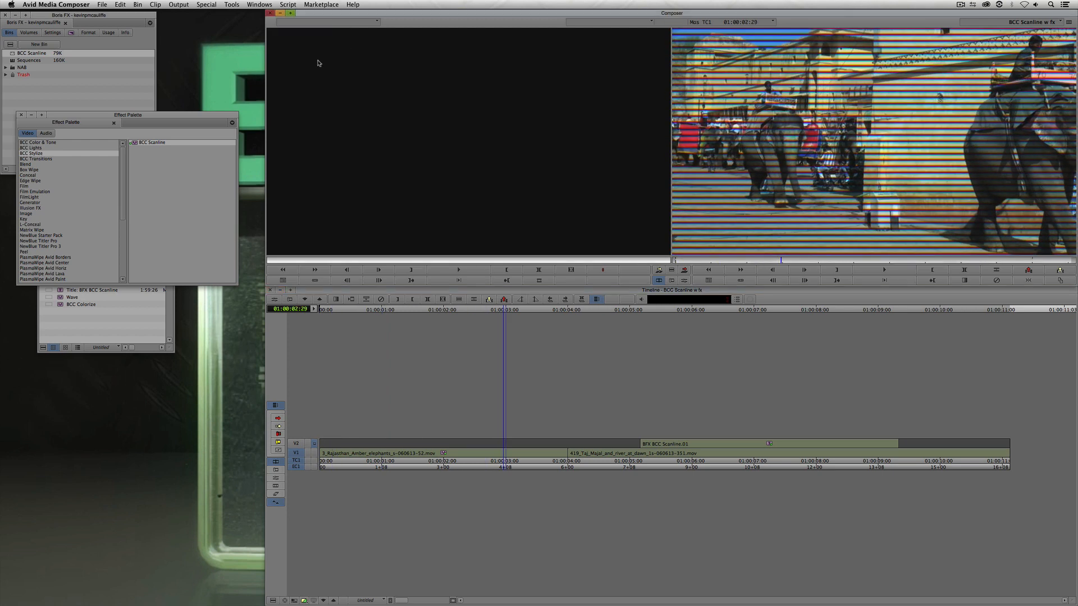
pyautogui.click(584, 441)
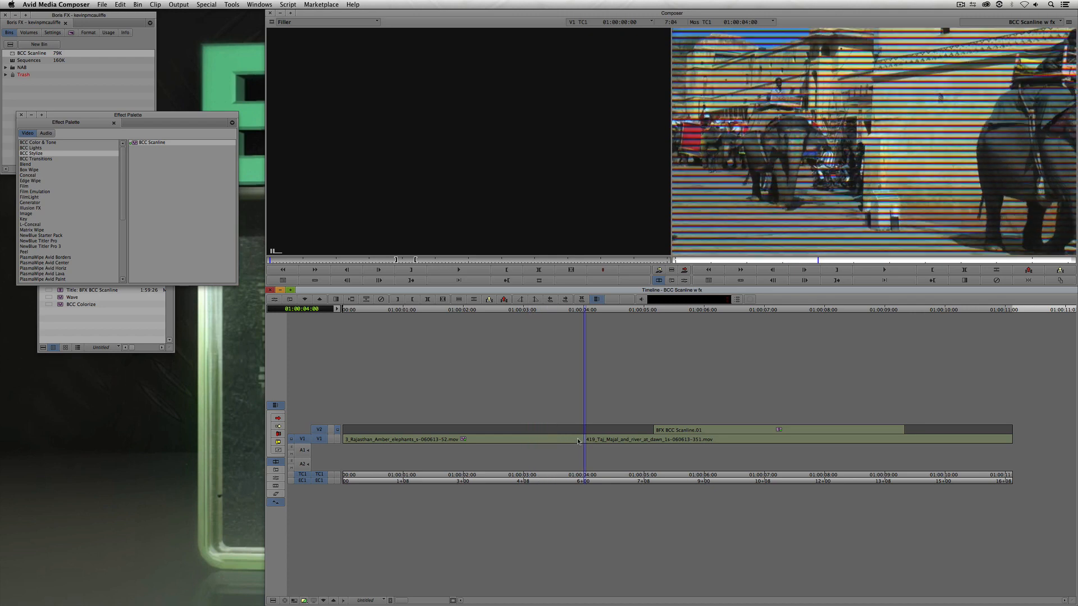
pyautogui.moveTo(574, 440); pyautogui.dragTo(569, 438)
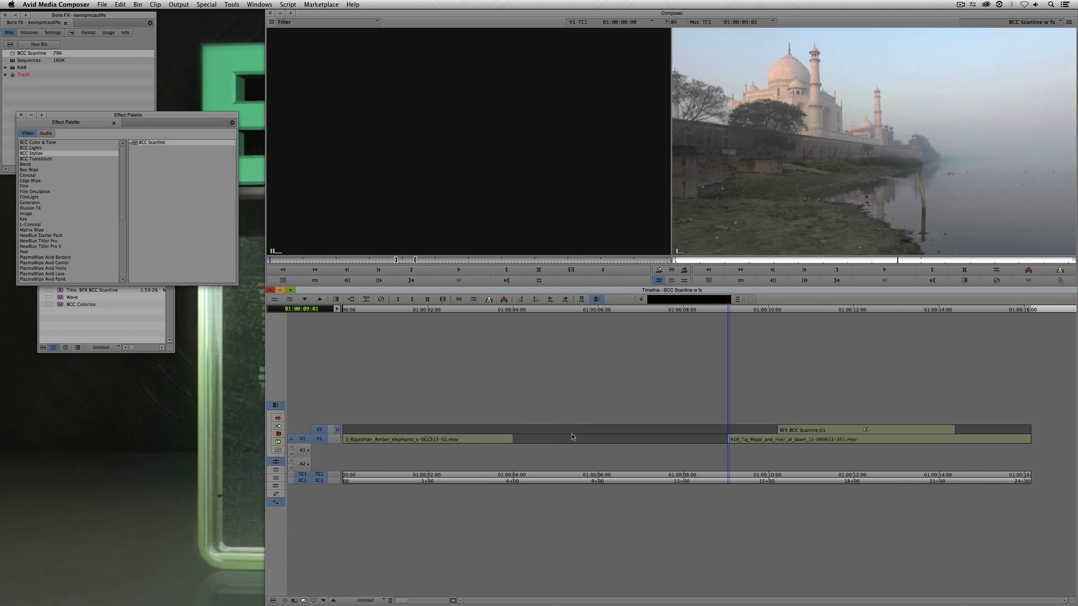
# Step into the elephant clip's Scanline effect at 01:00:02:13 and apply BCC Colorize to the nested clip
pyautogui.moveTo(728, 426); pyautogui.dragTo(364, 425)
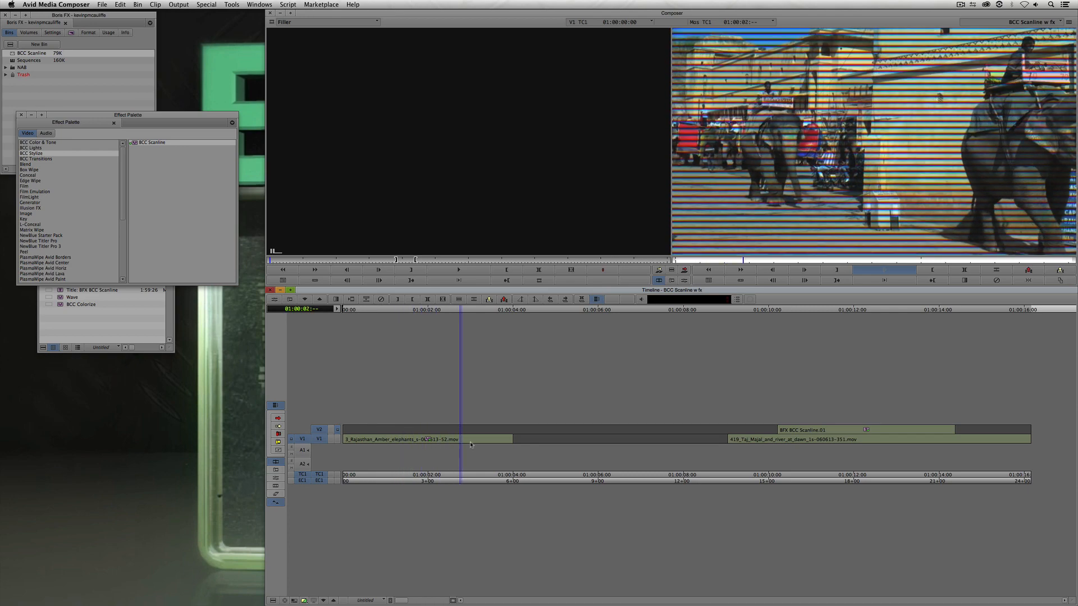
pyautogui.moveTo(477, 439); pyautogui.dragTo(450, 476)
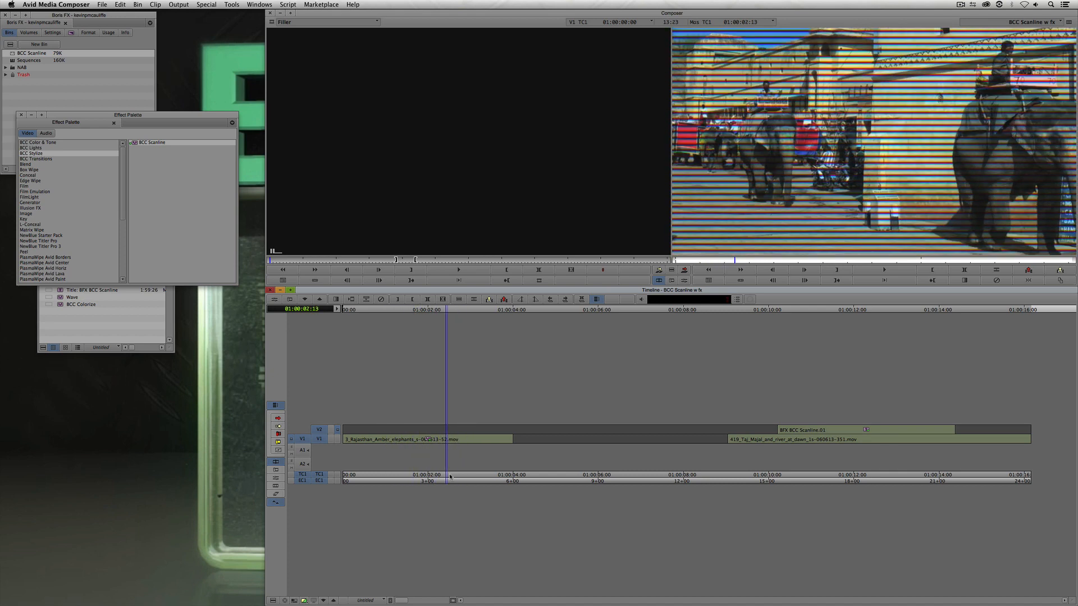
pyautogui.click(324, 600)
pyautogui.moveTo(302, 443); pyautogui.dragTo(319, 425)
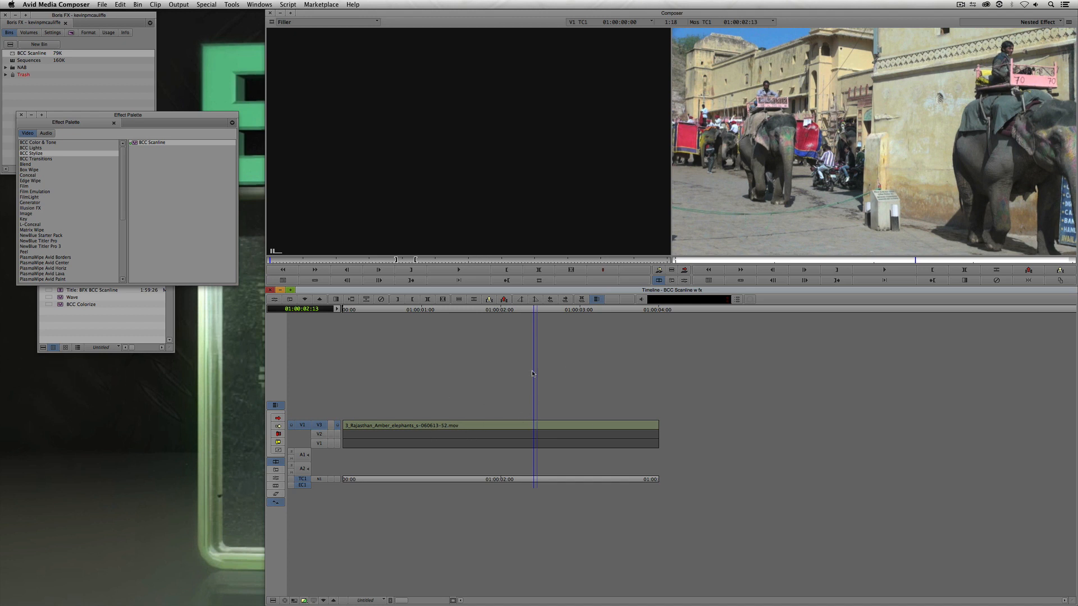
pyautogui.click(45, 143)
pyautogui.moveTo(140, 145); pyautogui.dragTo(465, 425)
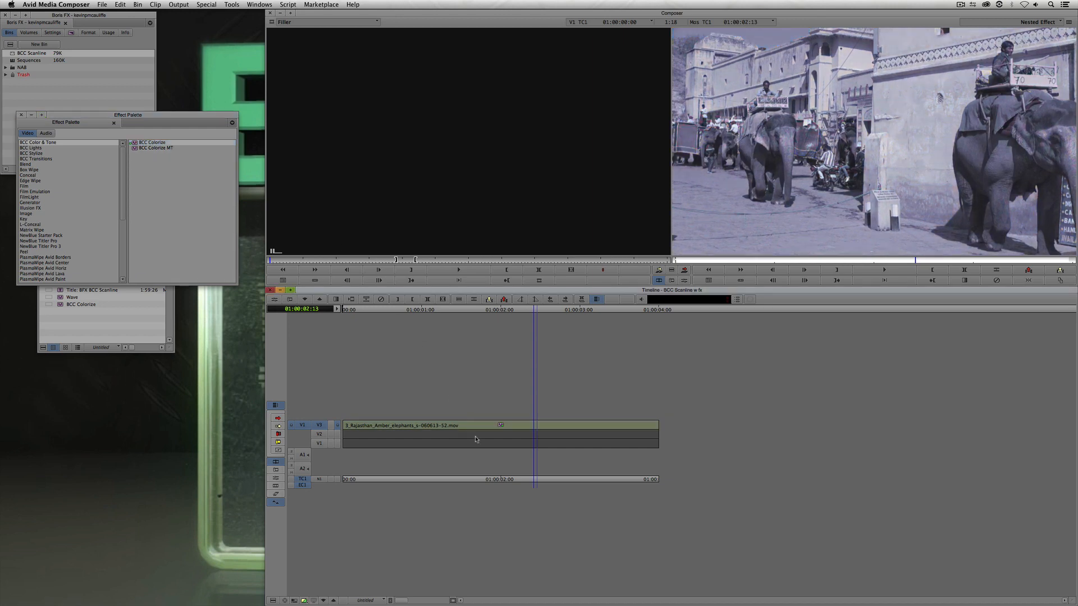
# Compare Colorize presets in the FX Browser, apply the custom Scanlines Preset, and return to the start of the main sequence
pyautogui.click(486, 427)
pyautogui.press(']')
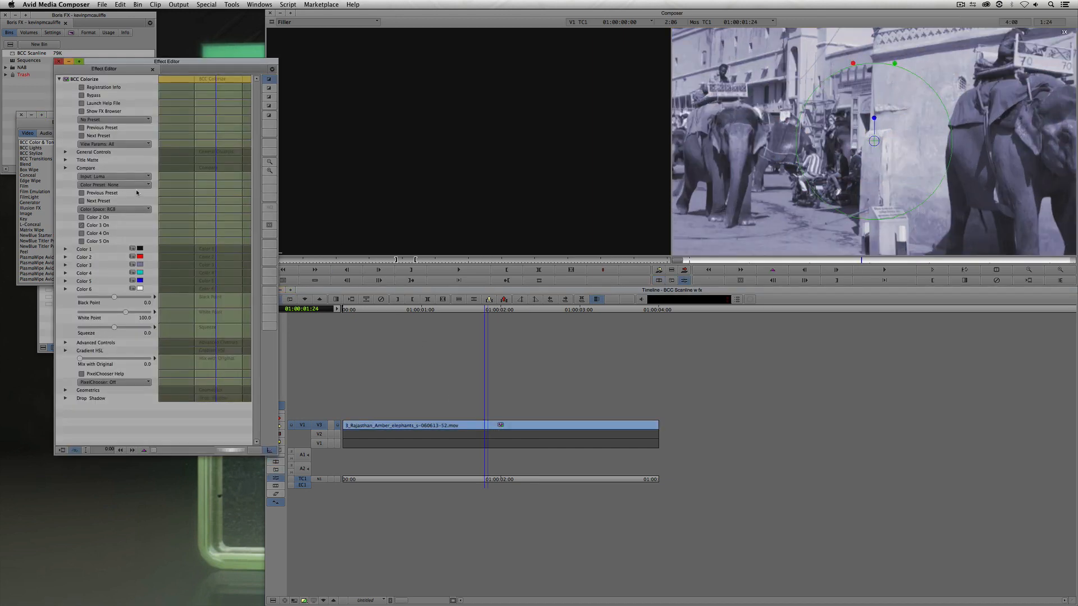
pyautogui.click(82, 112)
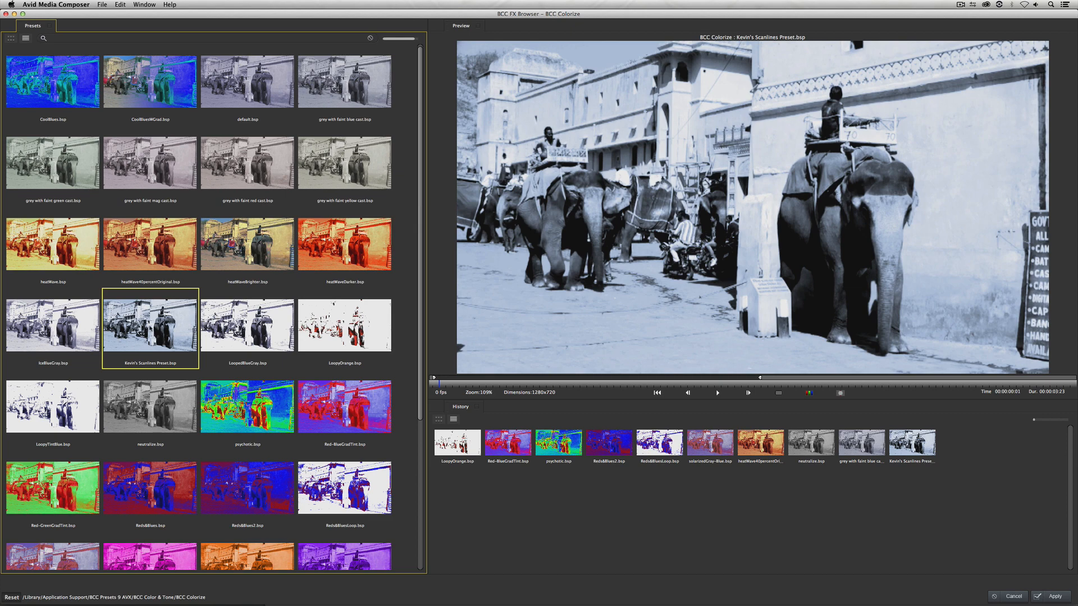
pyautogui.click(80, 325)
pyautogui.click(150, 325)
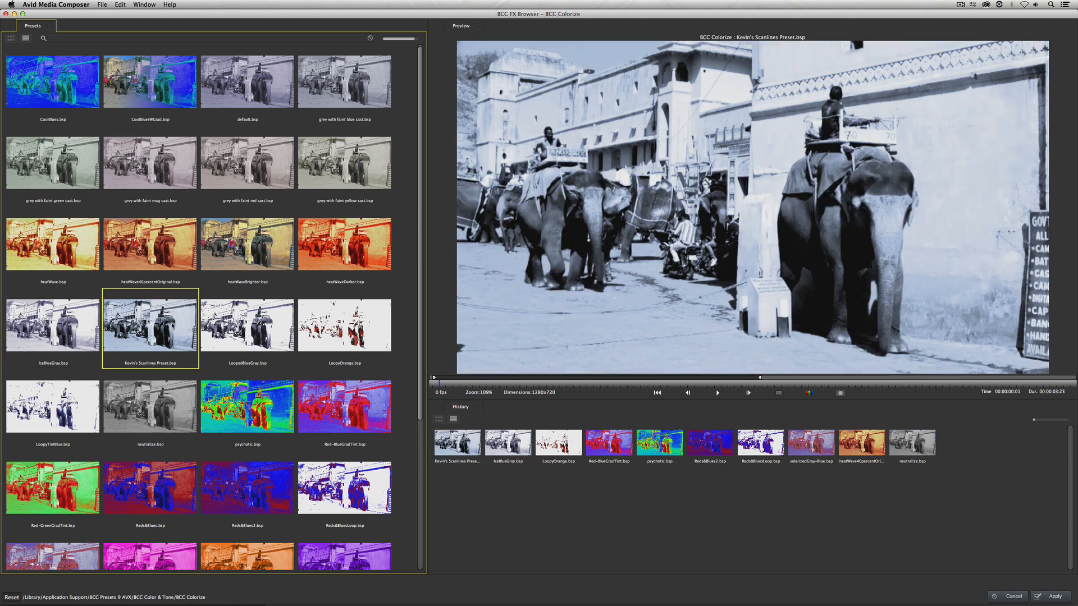
pyautogui.click(259, 324)
pyautogui.click(150, 326)
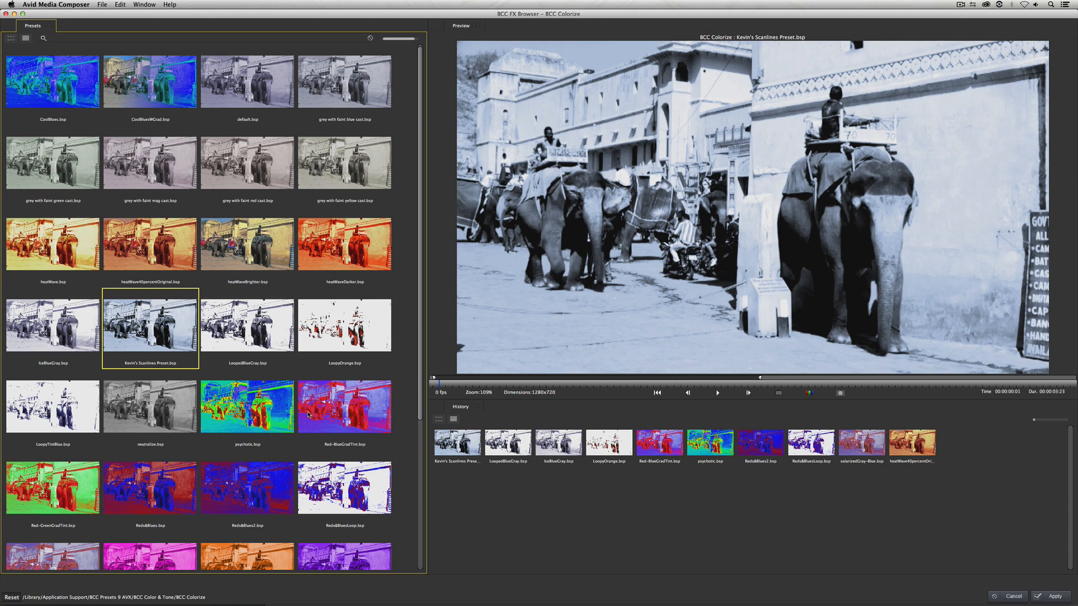
pyautogui.click(1058, 597)
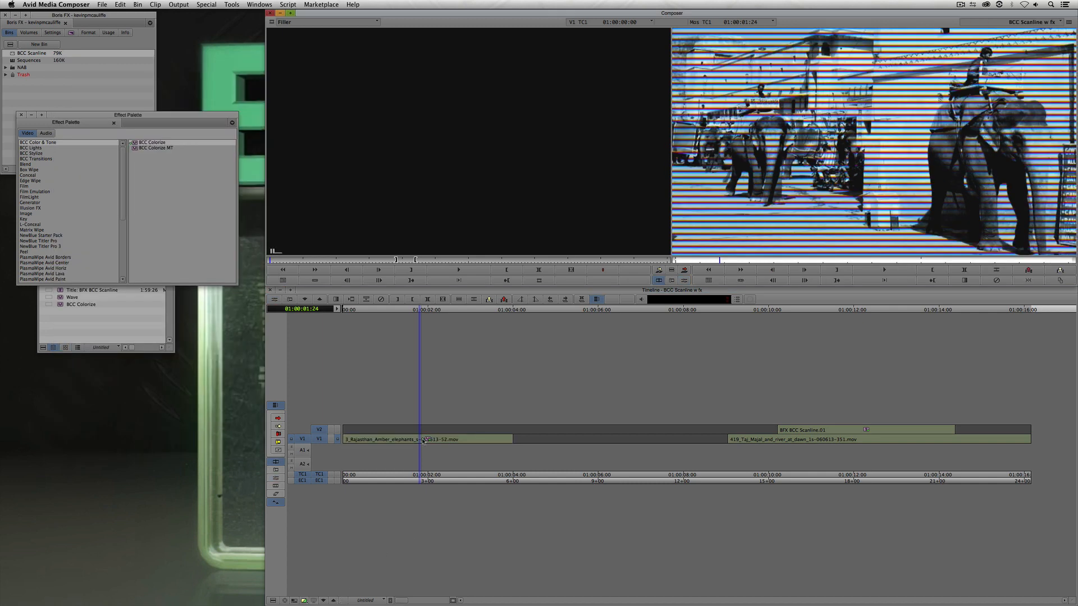
pyautogui.click(385, 445)
pyautogui.press('Home')
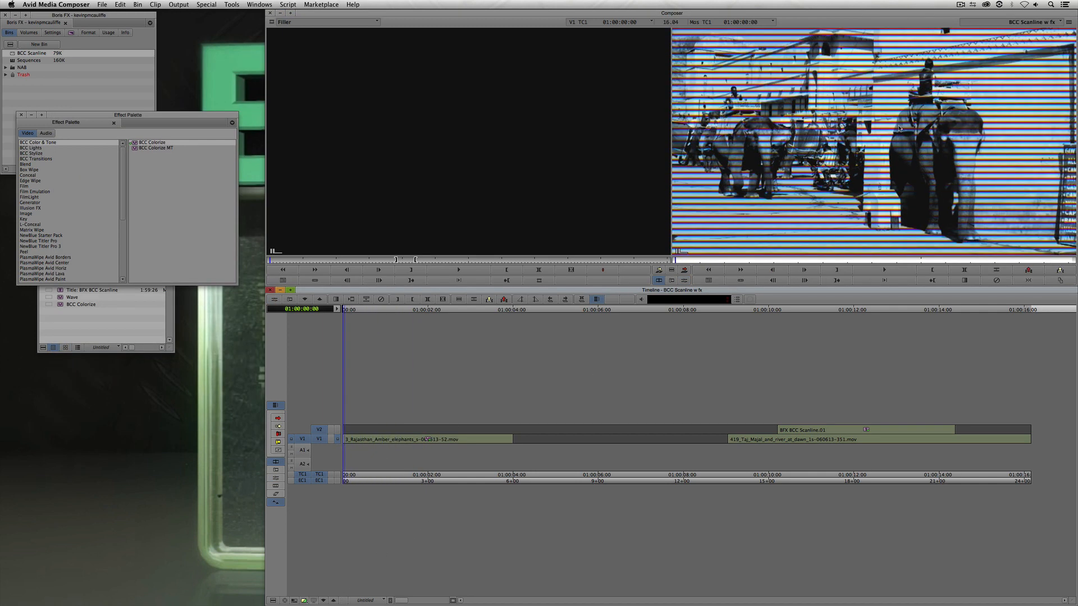
# Preview the elephant clip's scanlines, park at 01:00:02:23 and add the Illusion FX Wave effect on top of its existing effects
pyautogui.press('space')
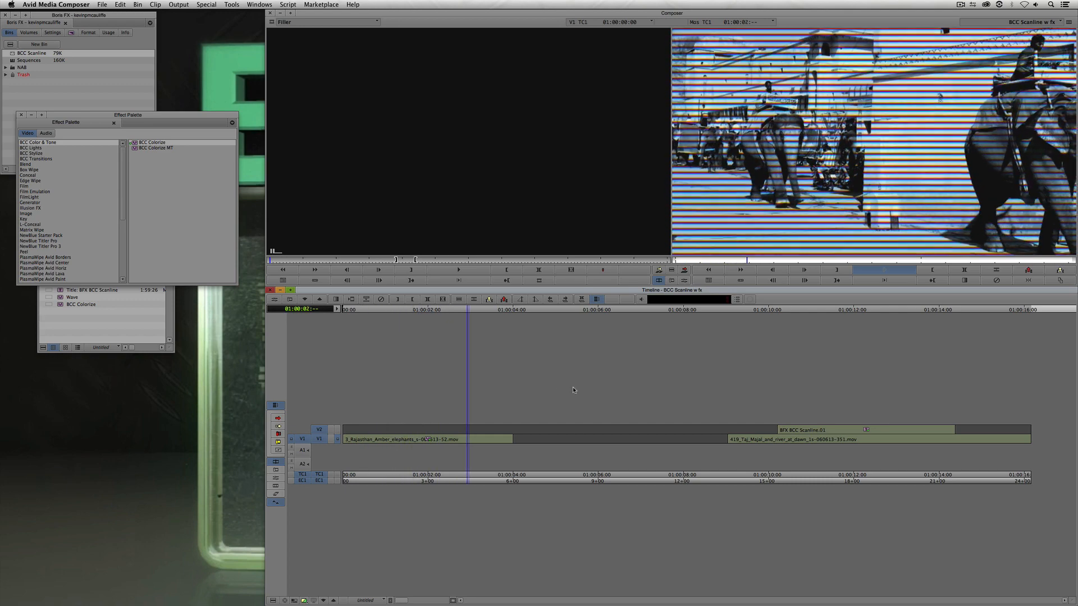
pyautogui.click(460, 443)
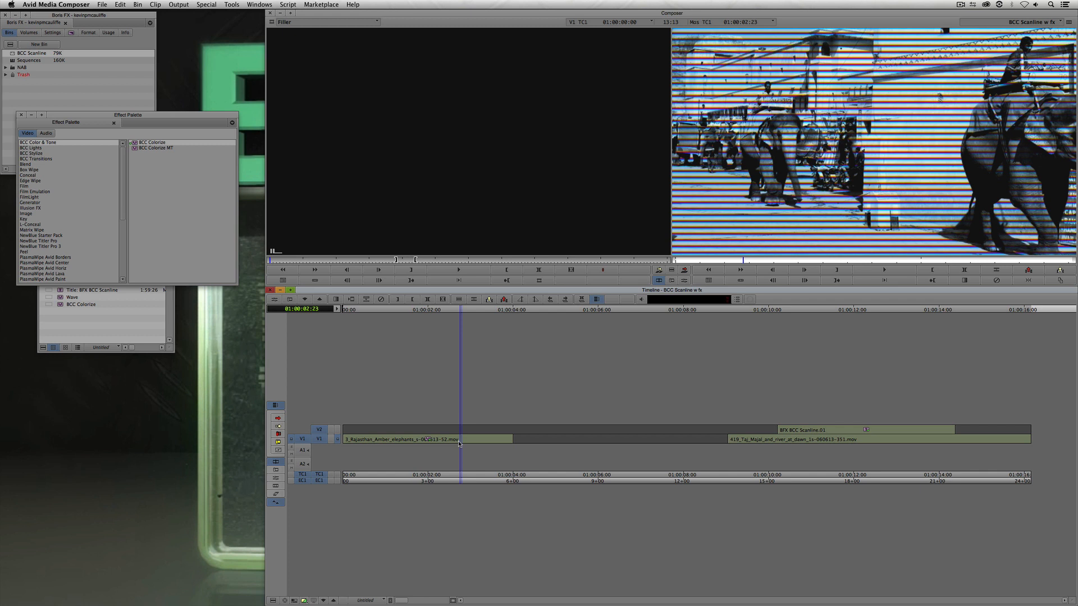
pyautogui.click(43, 148)
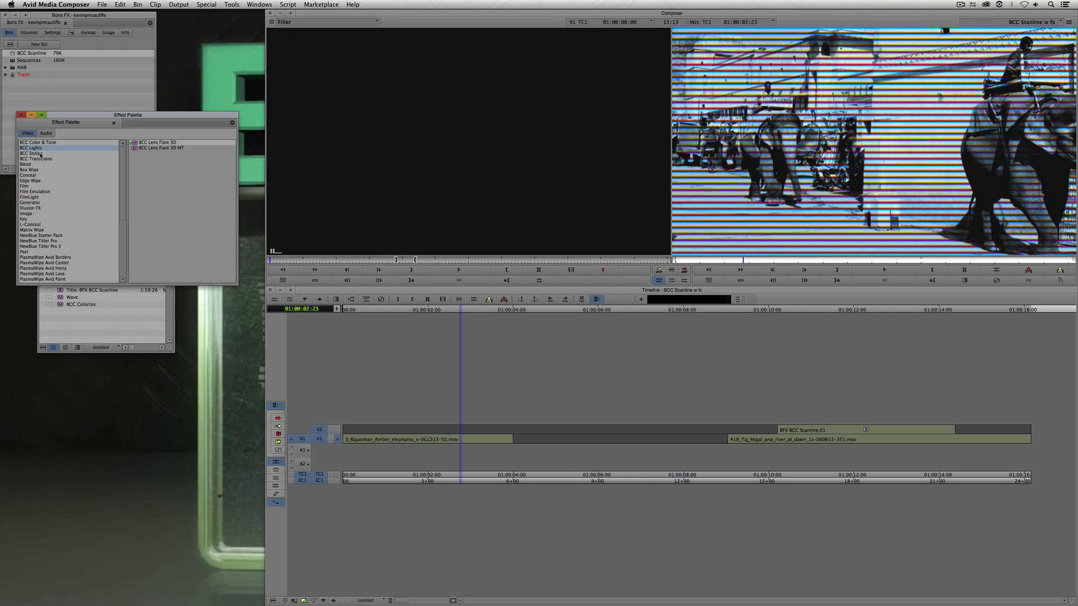
pyautogui.click(39, 208)
pyautogui.moveTo(233, 162); pyautogui.dragTo(232, 202)
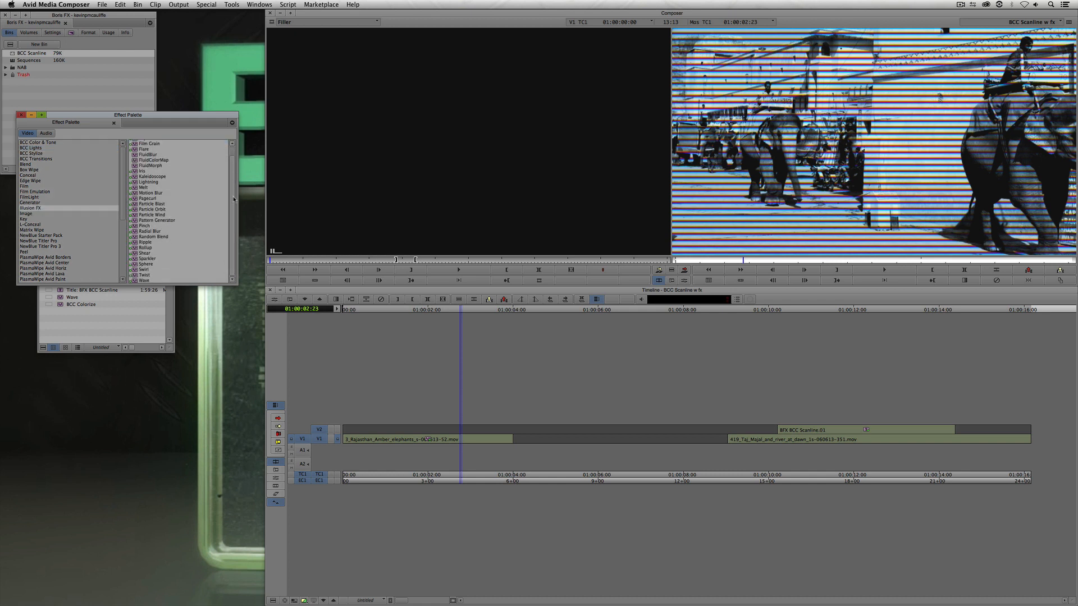
pyautogui.click(135, 281)
pyautogui.moveTo(461, 321); pyautogui.dragTo(445, 438)
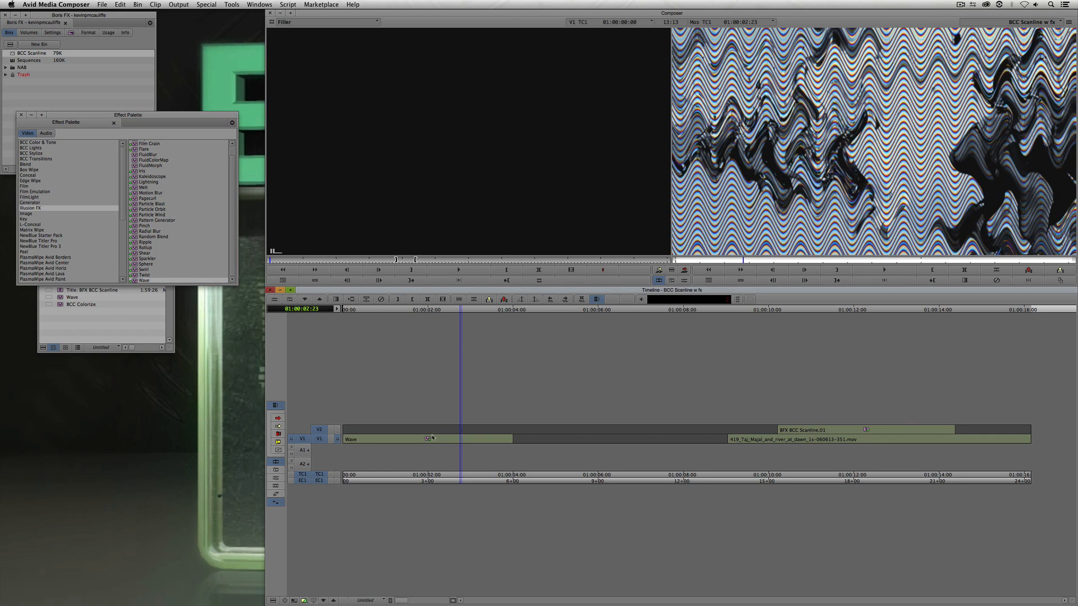
# Open the Wave effect's parameters at 01:00:02:03 and set Amount to 1, Minimum Size to 5 and Maximum Size to 6
pyautogui.moveTo(432, 438)
pyautogui.mouseDown()
pyautogui.moveTo(370, 441)
pyautogui.moveTo(468, 443)
pyautogui.moveTo(409, 444)
pyautogui.moveTo(431, 443)
pyautogui.mouseUp()
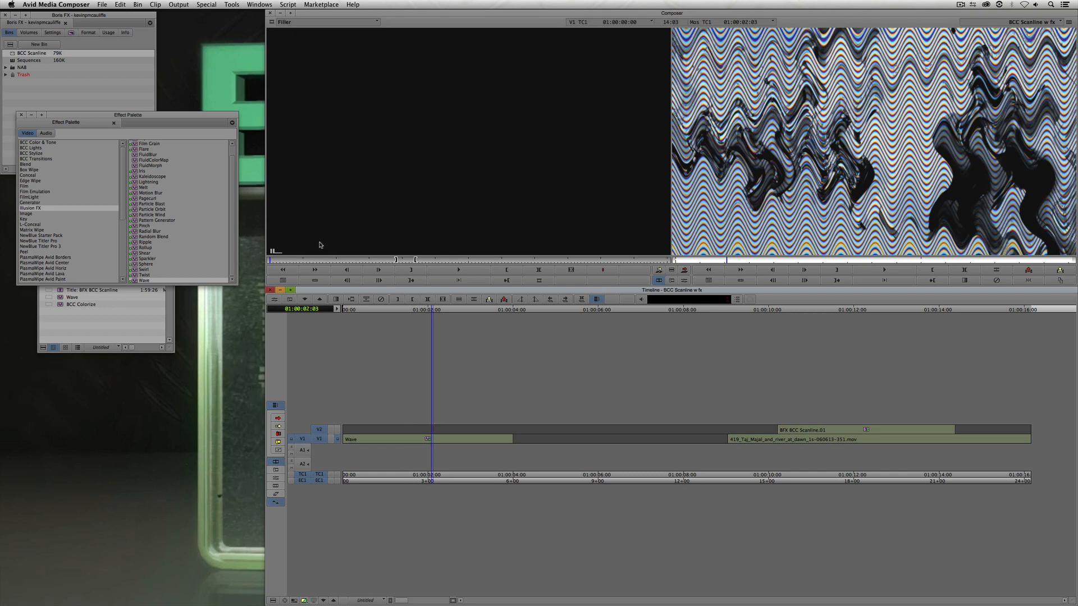
pyautogui.press("'")
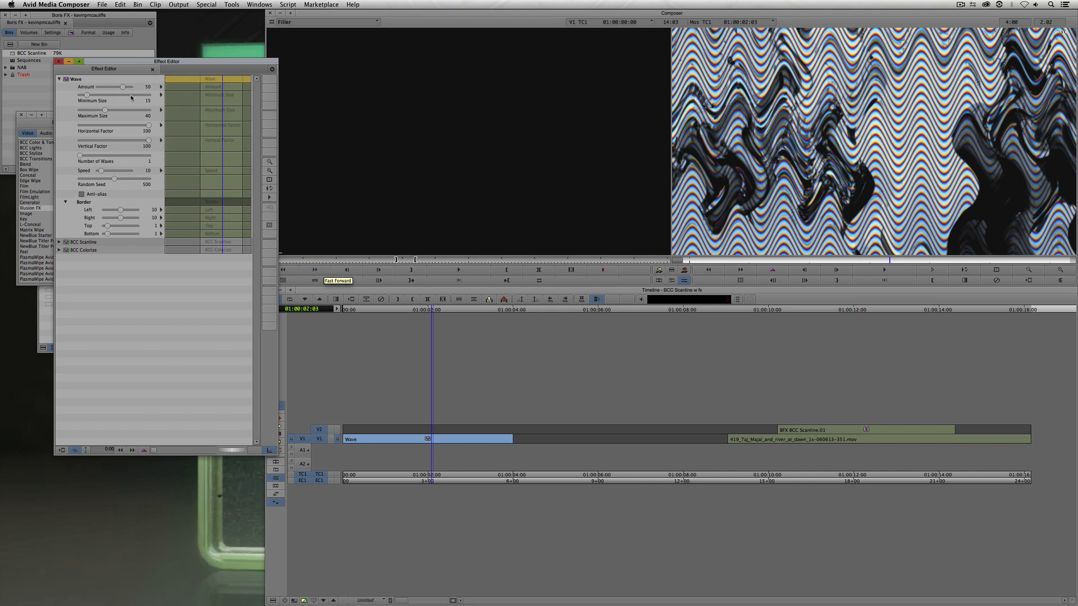
pyautogui.moveTo(123, 65); pyautogui.dragTo(280, 136)
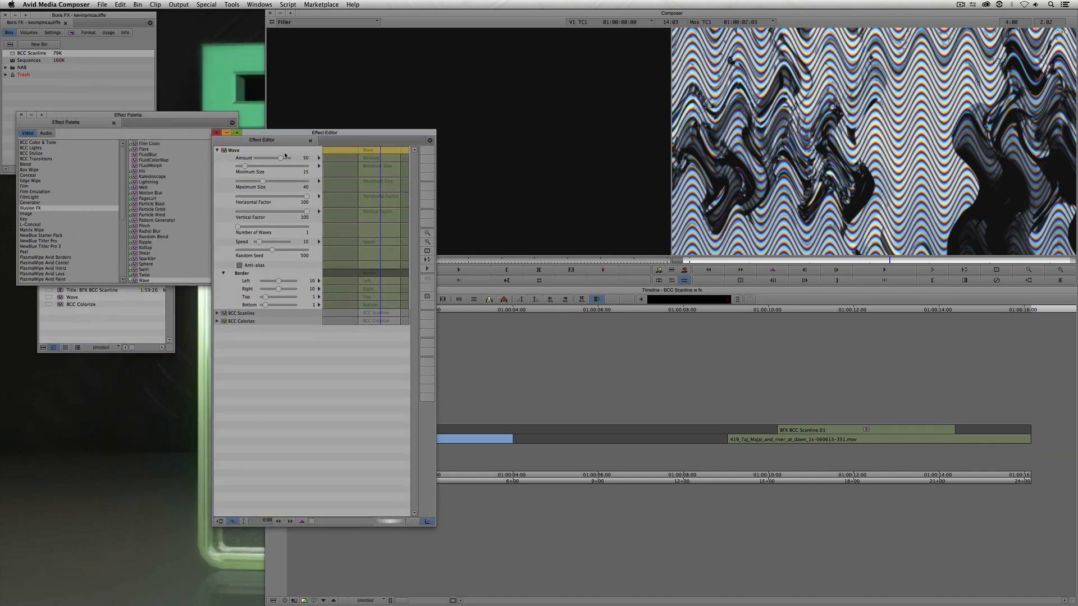
pyautogui.click(280, 158)
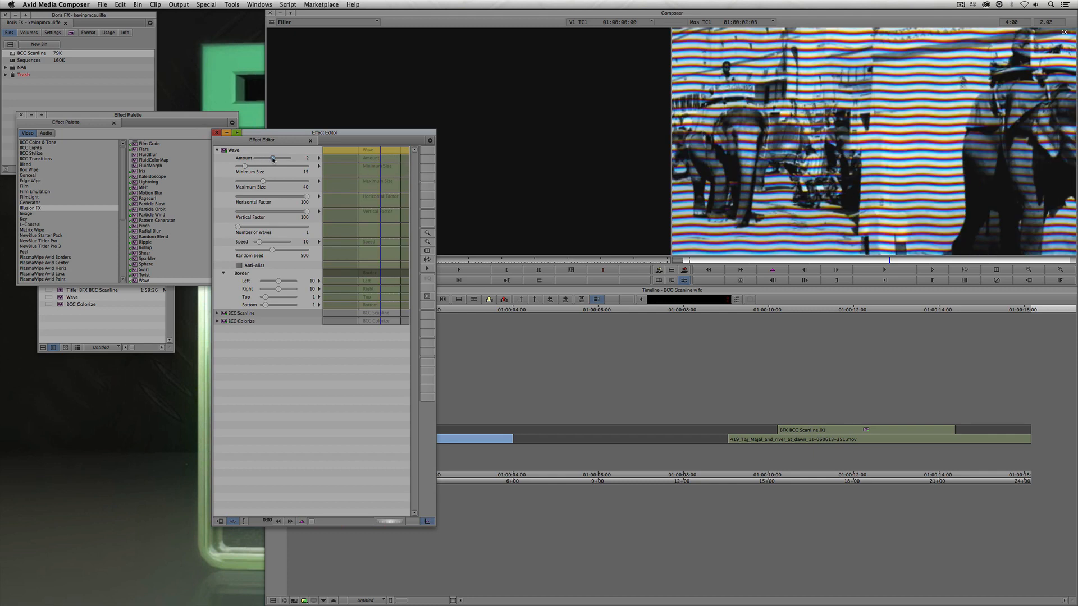
pyautogui.moveTo(273, 160); pyautogui.dragTo(272, 159)
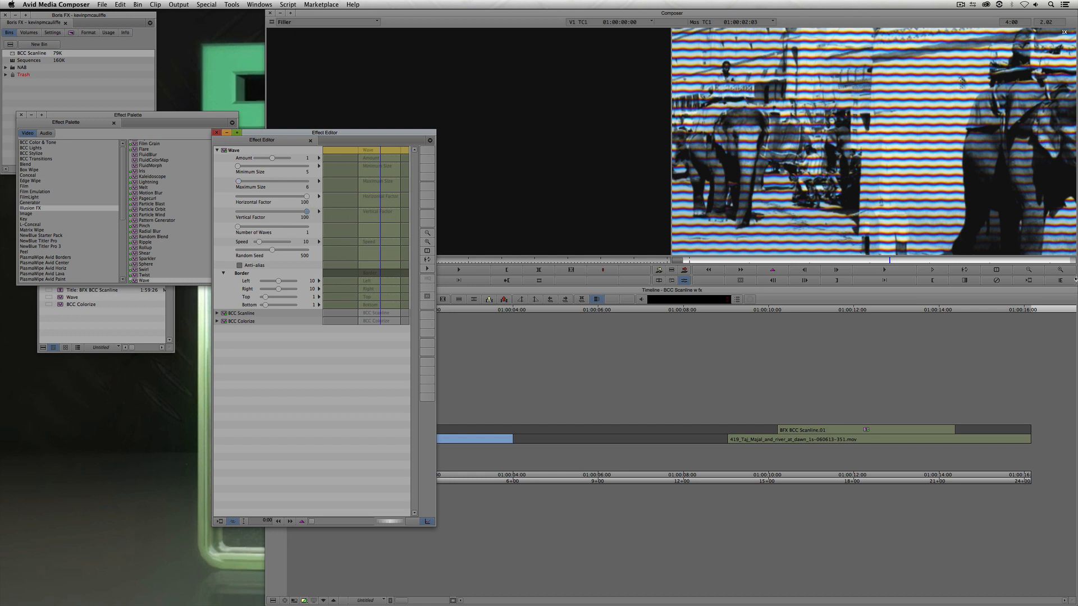
# Set the Wave effect's Vertical Factor to 0, Random Seed to 613 and Speed to 50
pyautogui.moveTo(306, 211); pyautogui.dragTo(272, 212)
pyautogui.moveTo(272, 252)
pyautogui.mouseDown()
pyautogui.moveTo(284, 246)
pyautogui.moveTo(274, 250)
pyautogui.mouseUp()
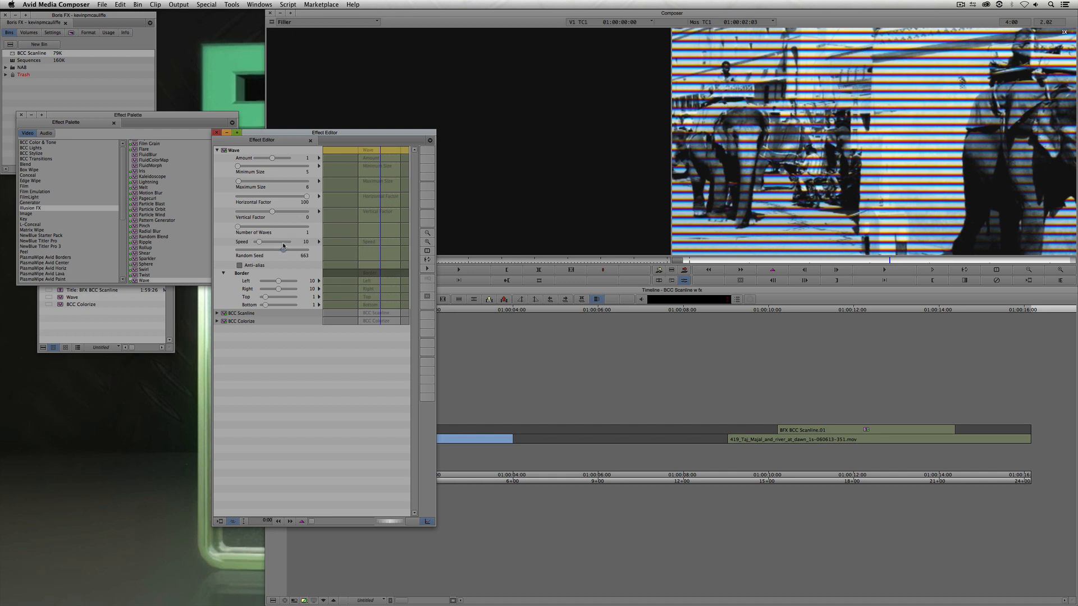
pyautogui.moveTo(283, 246); pyautogui.dragTo(276, 249)
pyautogui.click(259, 242)
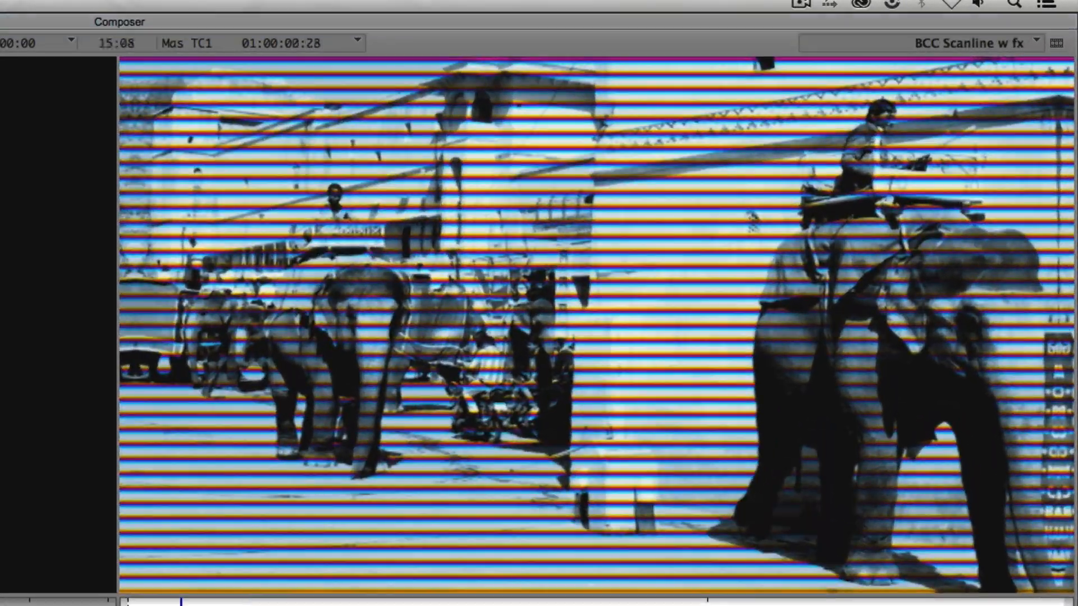
# Play the sequence from the start and scrub through the Boris FX title to check the elephant and title scanline looks
pyautogui.press('Home')
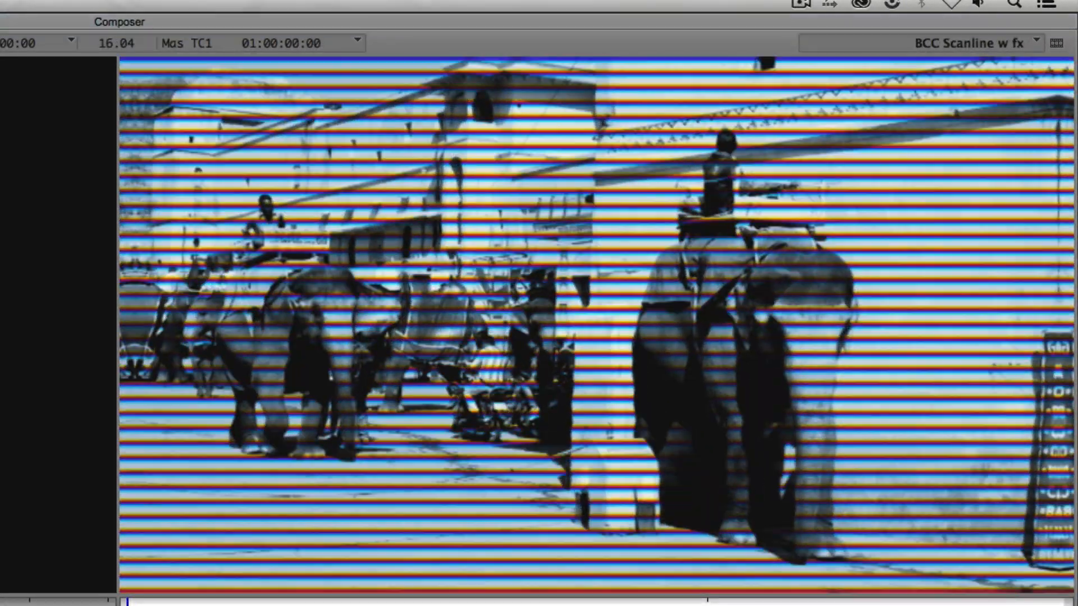
pyautogui.press('space')
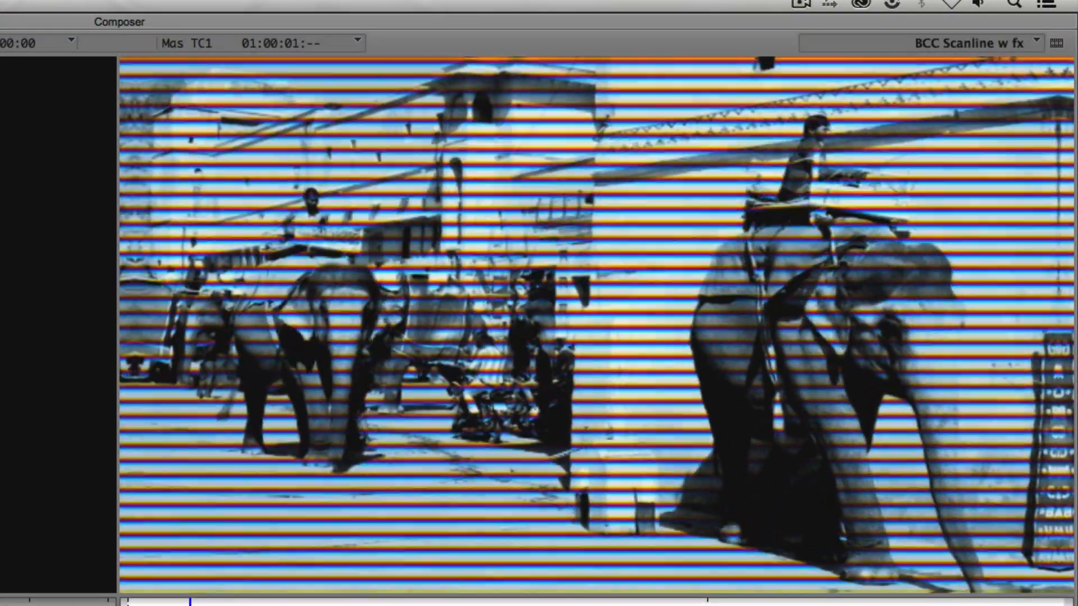
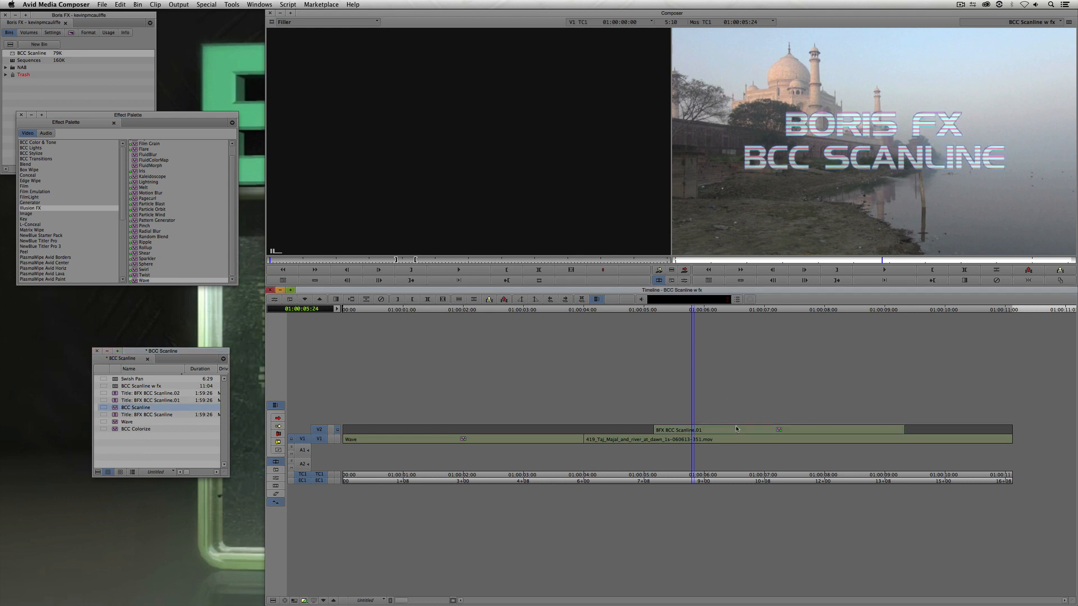
pyautogui.press('space')
pyautogui.moveTo(814, 433); pyautogui.dragTo(710, 445)
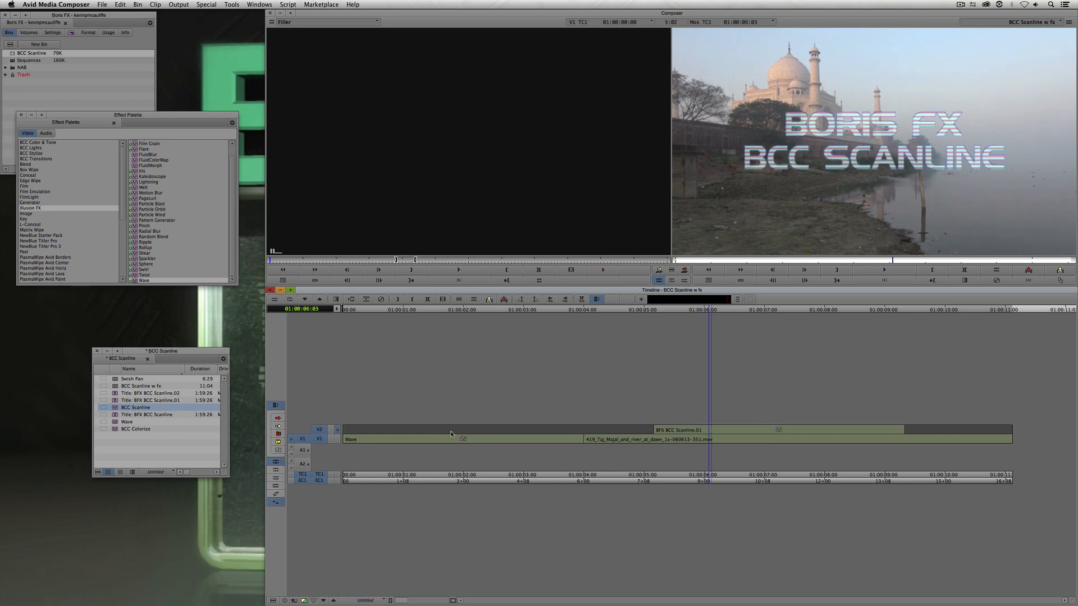
# Save the elephant clip's Wave settings to the BCC Scanline bin as a personalized New Wave template and close the effect parameters
pyautogui.click(469, 438)
pyautogui.hotkey('shift', 'F8')
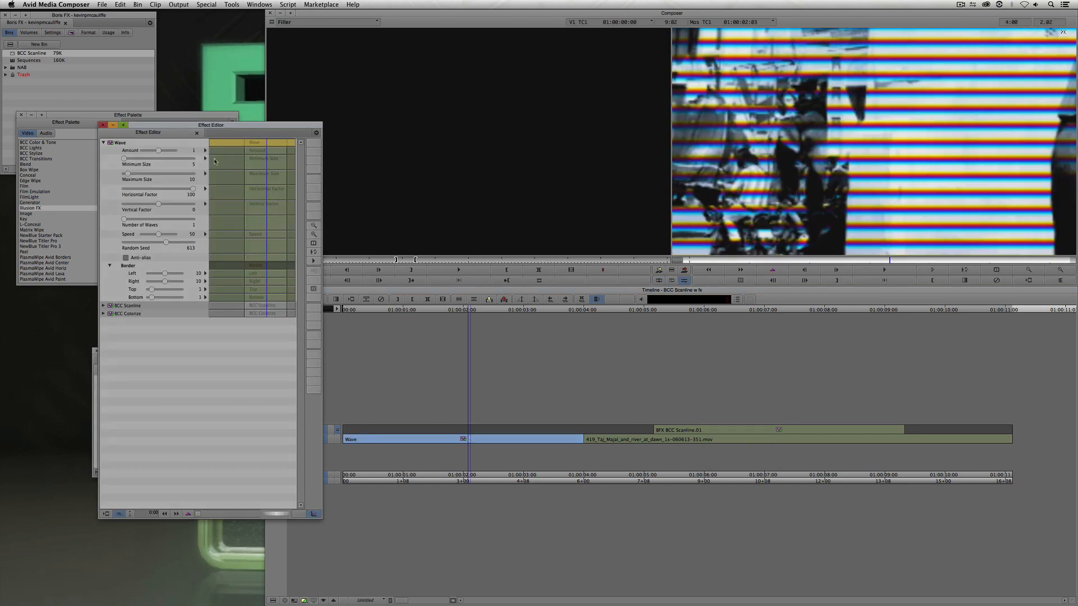
pyautogui.moveTo(198, 127); pyautogui.dragTo(395, 152)
pyautogui.moveTo(320, 164); pyautogui.dragTo(136, 382)
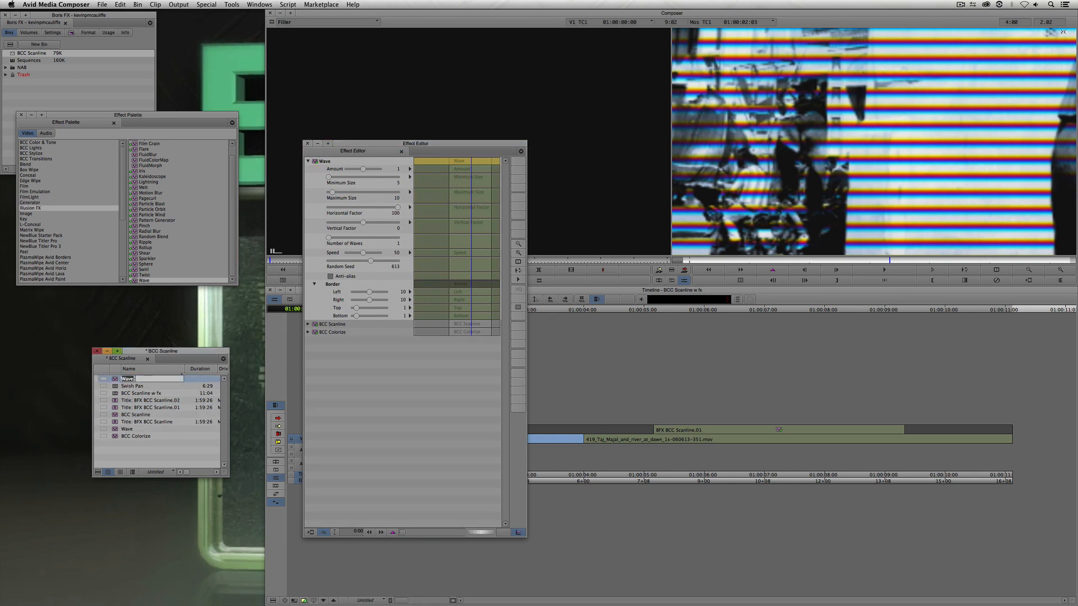
pyautogui.write("Kevin's New")
pyautogui.press('Return')
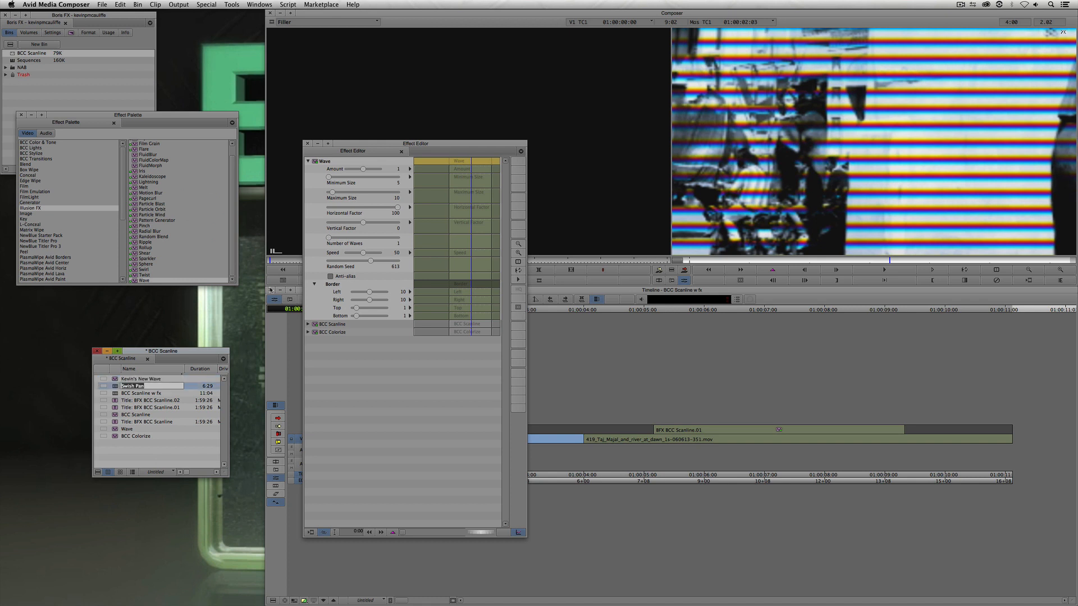
pyautogui.click(308, 144)
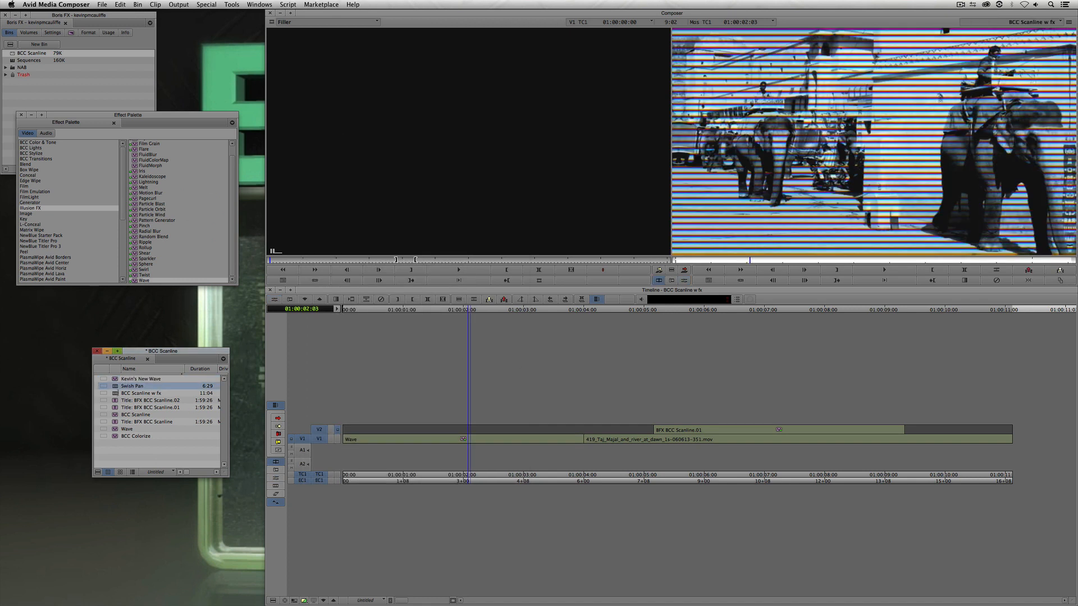
# Try applying the saved wave template to the title above the Taj Mahal clip and undo it
pyautogui.moveTo(114, 381); pyautogui.dragTo(749, 440)
pyautogui.click(738, 431)
pyautogui.press('super+z')
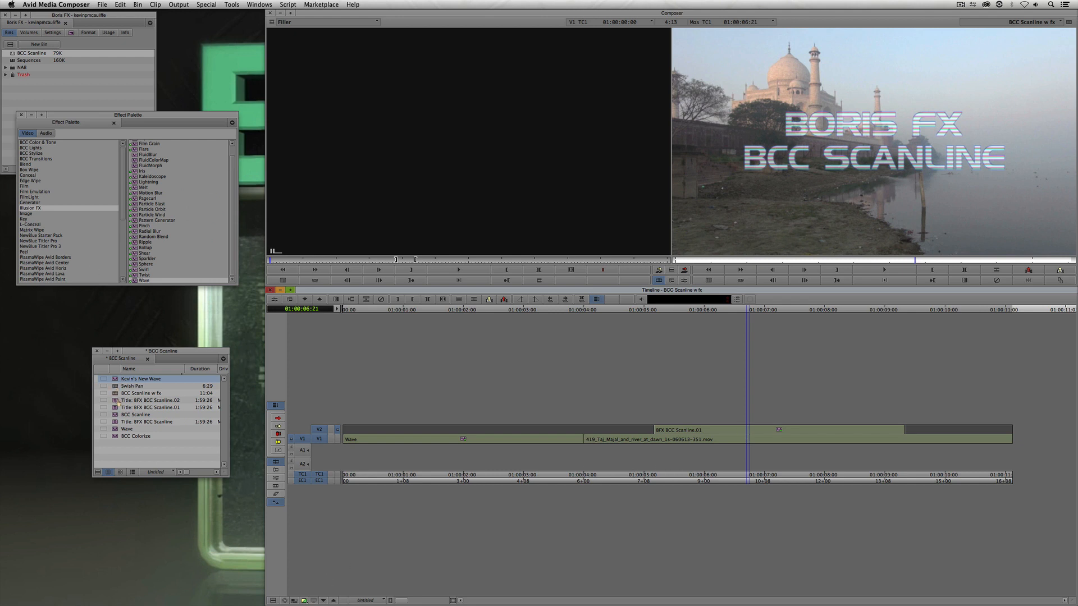
# Load Title: BFX BCC Scanline as the source and mark about 4 seconds of it, with the out point at 01:00:43:13
pyautogui.moveTo(115, 425); pyautogui.dragTo(396, 163)
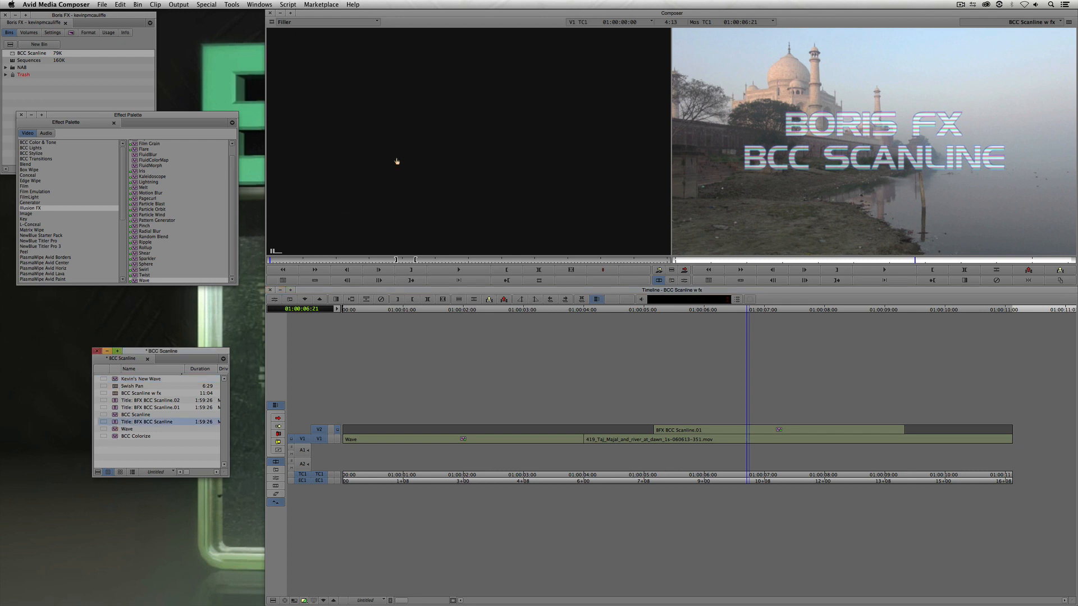
pyautogui.click(405, 270)
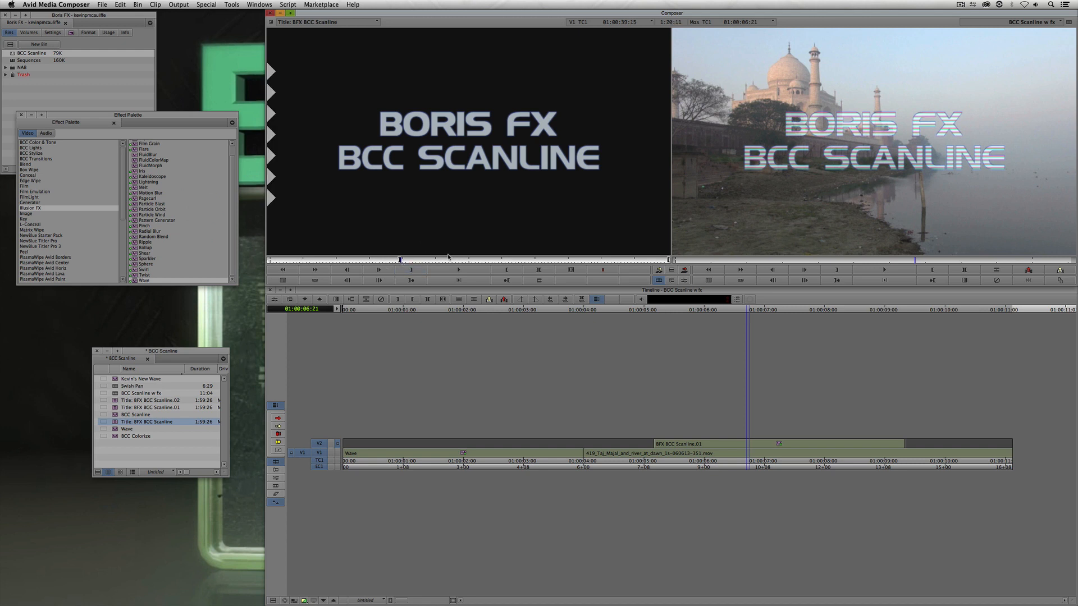
pyautogui.click(423, 262)
pyautogui.moveTo(411, 261); pyautogui.dragTo(417, 261)
pyautogui.press('o')
# Overwrite the marked title section onto V2 at 01:00:09:15, behind the existing scanline title
pyautogui.moveTo(927, 453); pyautogui.dragTo(916, 453)
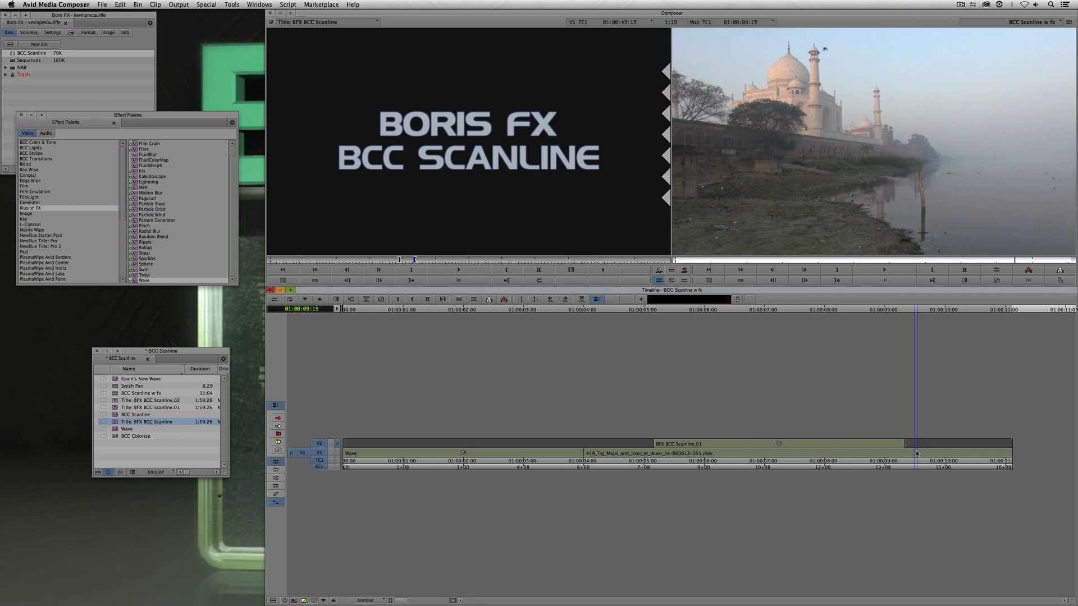
pyautogui.press('i')
pyautogui.click(318, 453)
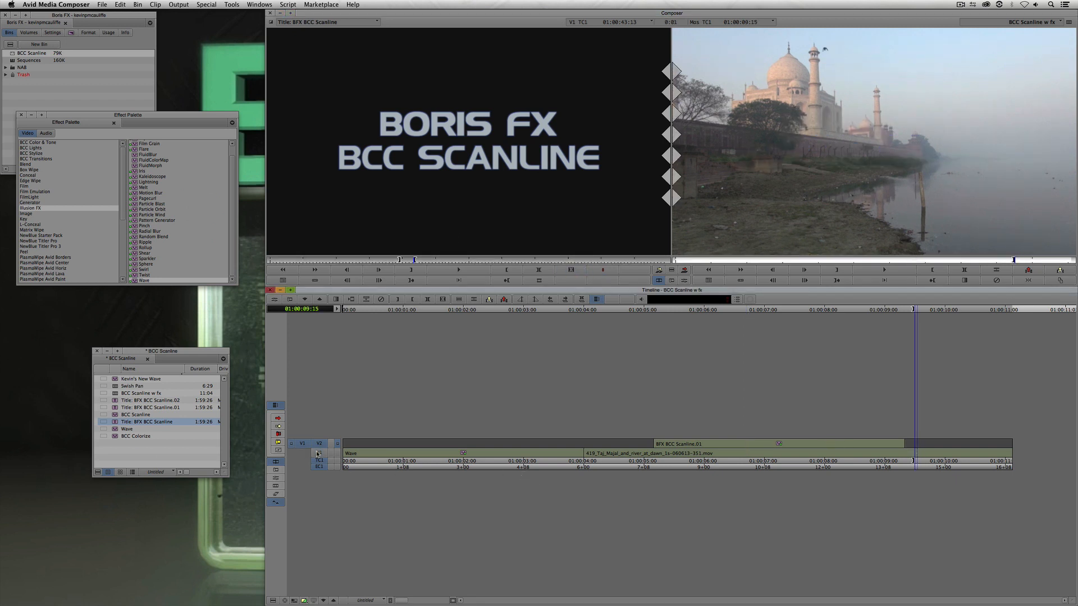
pyautogui.press('b')
# Step into the plain title at 01:00:10:06 and view its V2 Graphic Fill and V3 Alpha Matte separately
pyautogui.moveTo(872, 450); pyautogui.dragTo(860, 449)
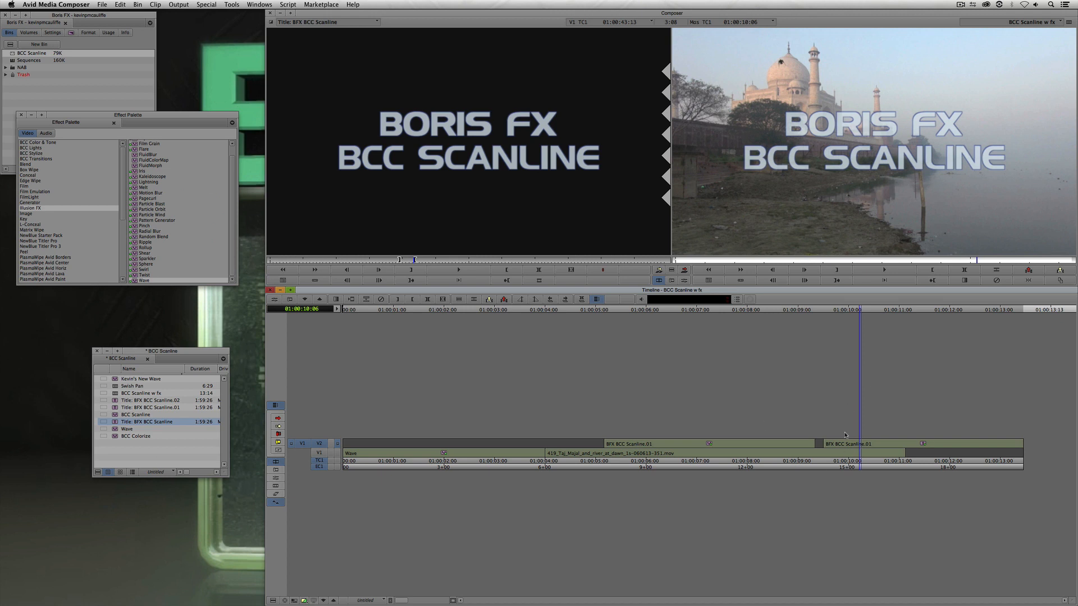
pyautogui.click(323, 600)
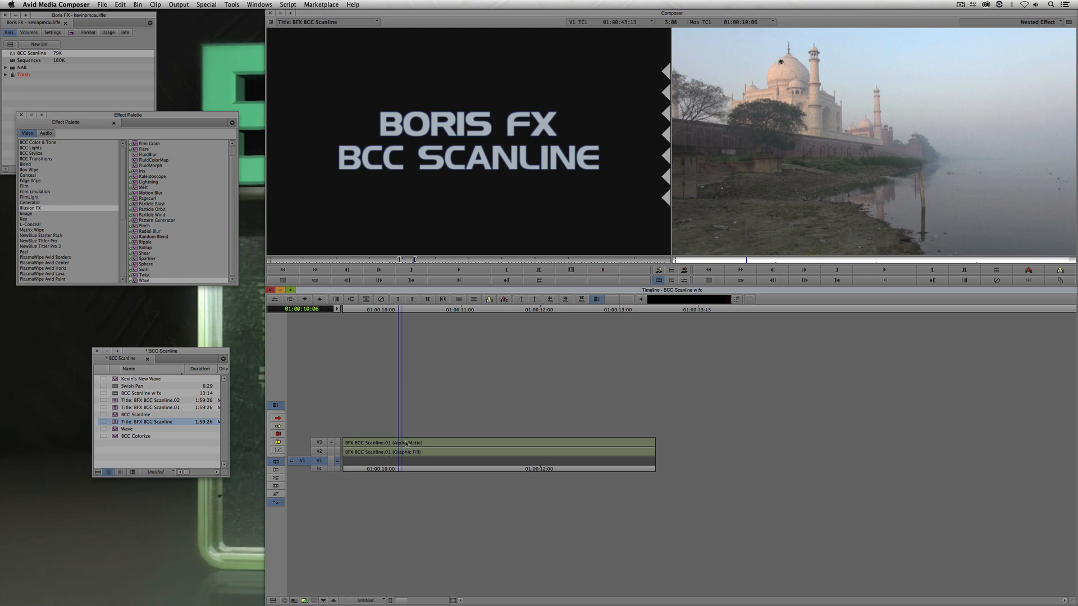
pyautogui.press('Left')
pyautogui.press('Left')
pyautogui.click(338, 452)
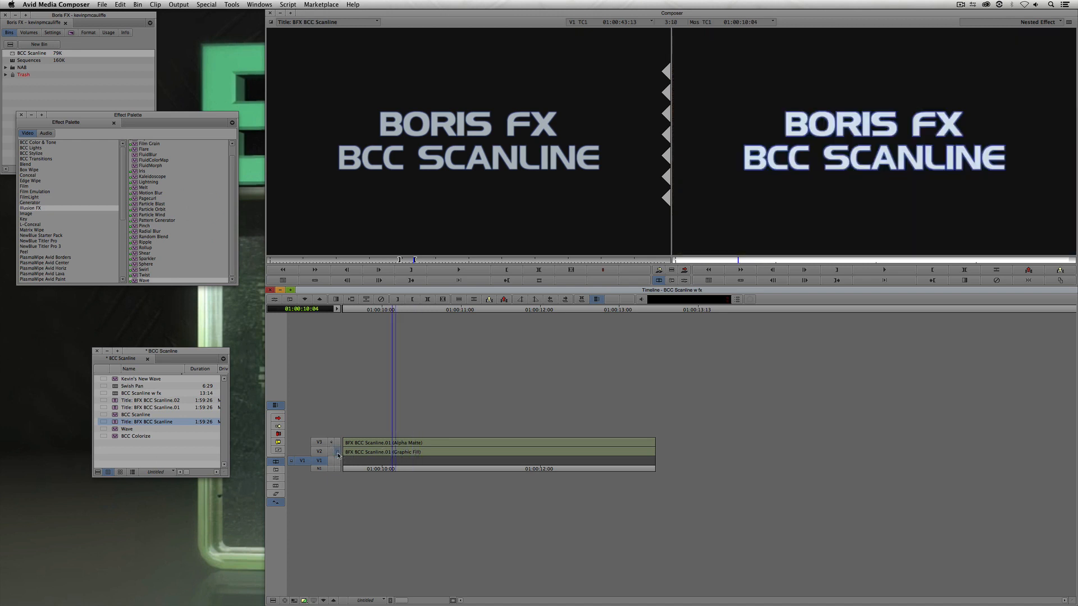
pyautogui.moveTo(415, 443); pyautogui.dragTo(497, 457)
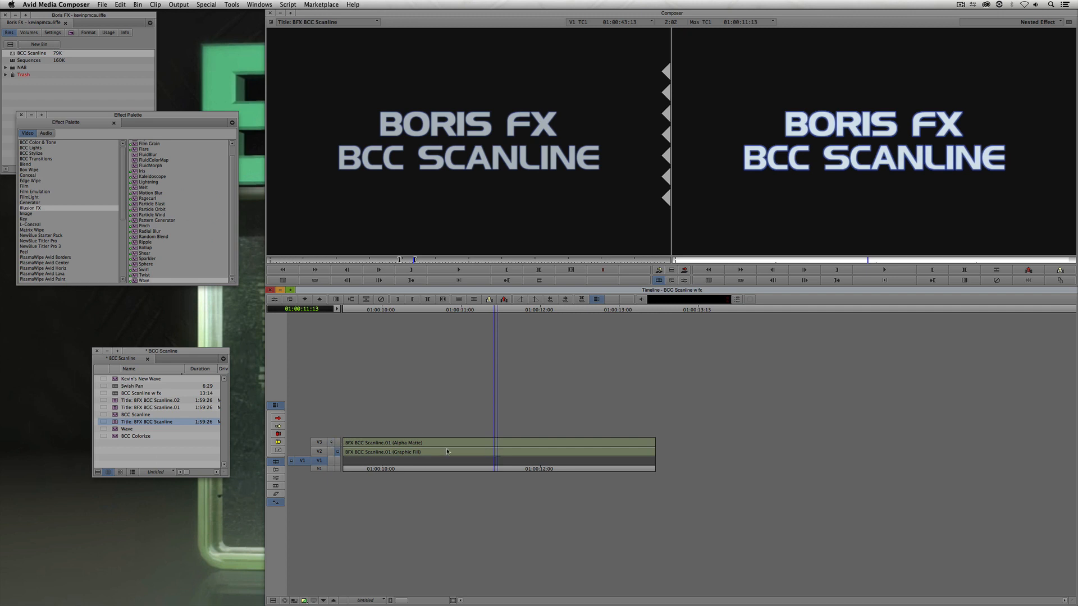
pyautogui.click(337, 443)
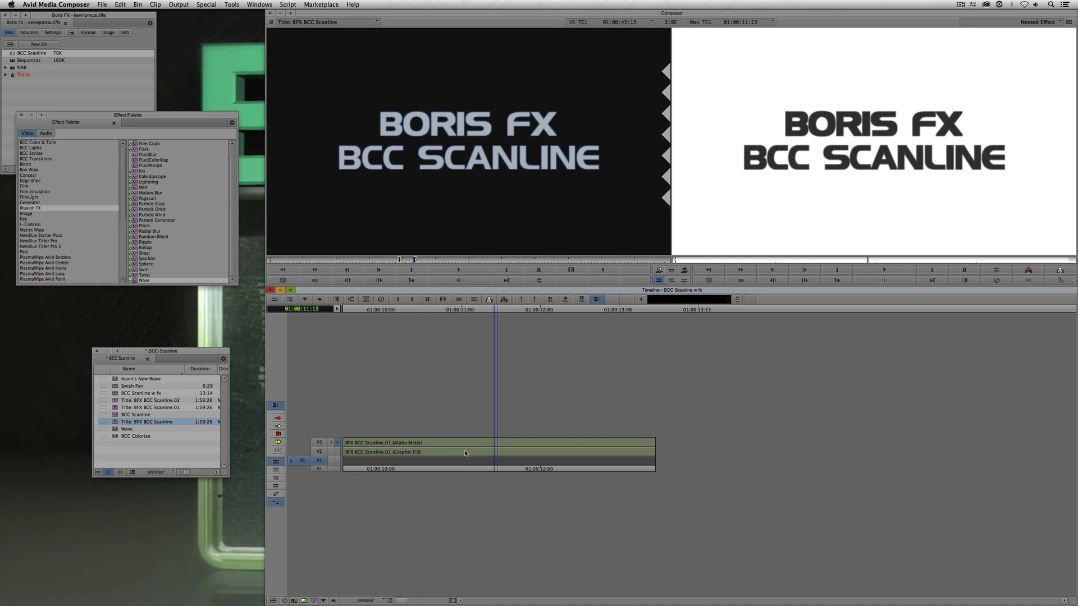
# Return to the main sequence and undo the overwrite of the plain title on V2
pyautogui.click(333, 601)
pyautogui.click(861, 454)
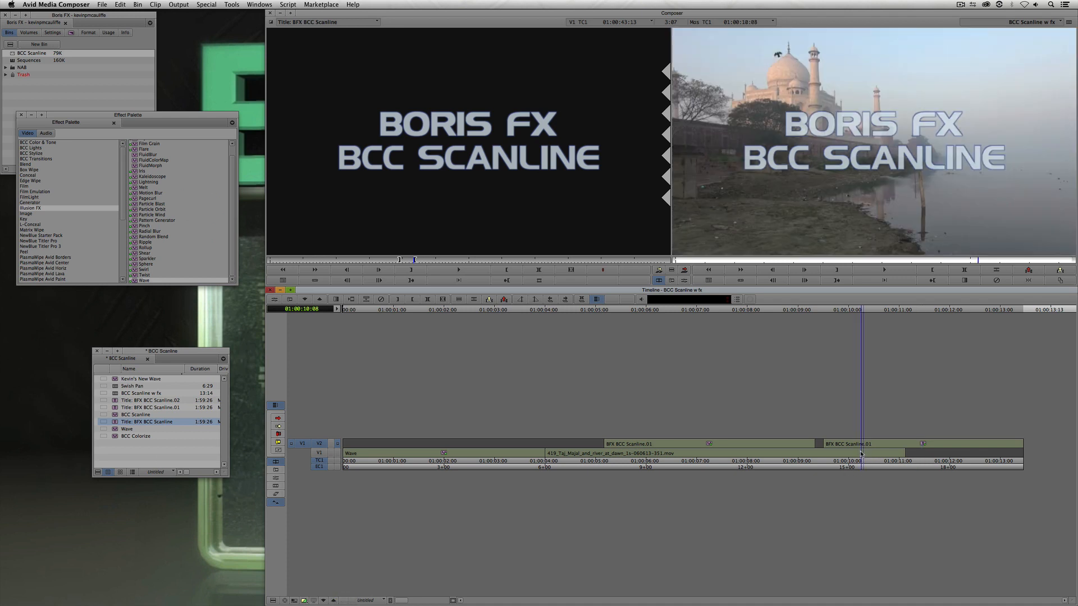
pyautogui.press('Delete')
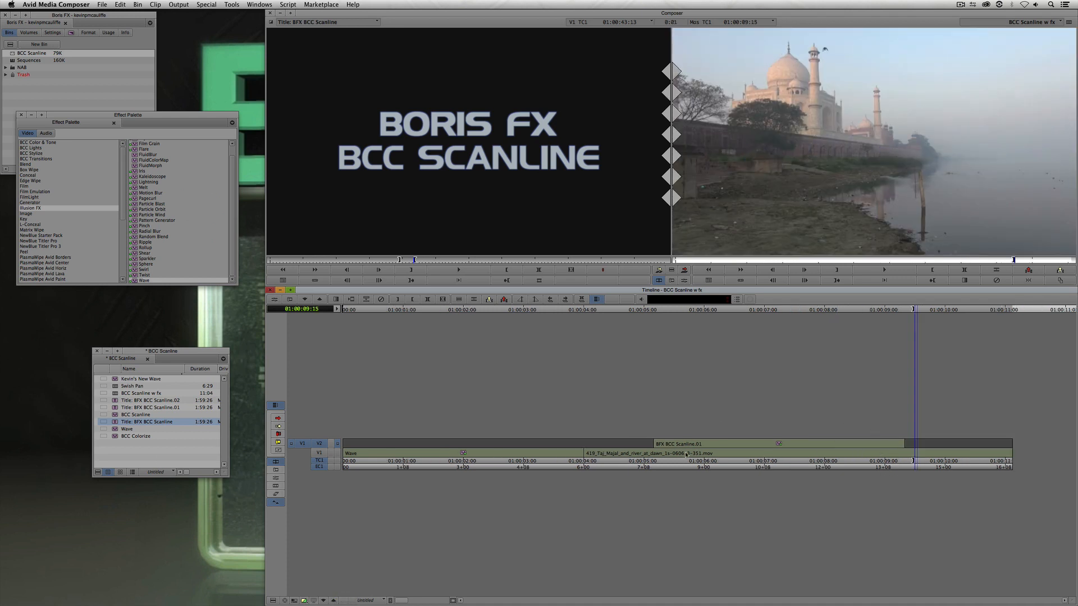
# Step into the scanline-treated title at 01:00:06:00 and view the matte on its V3 track
pyautogui.click(705, 454)
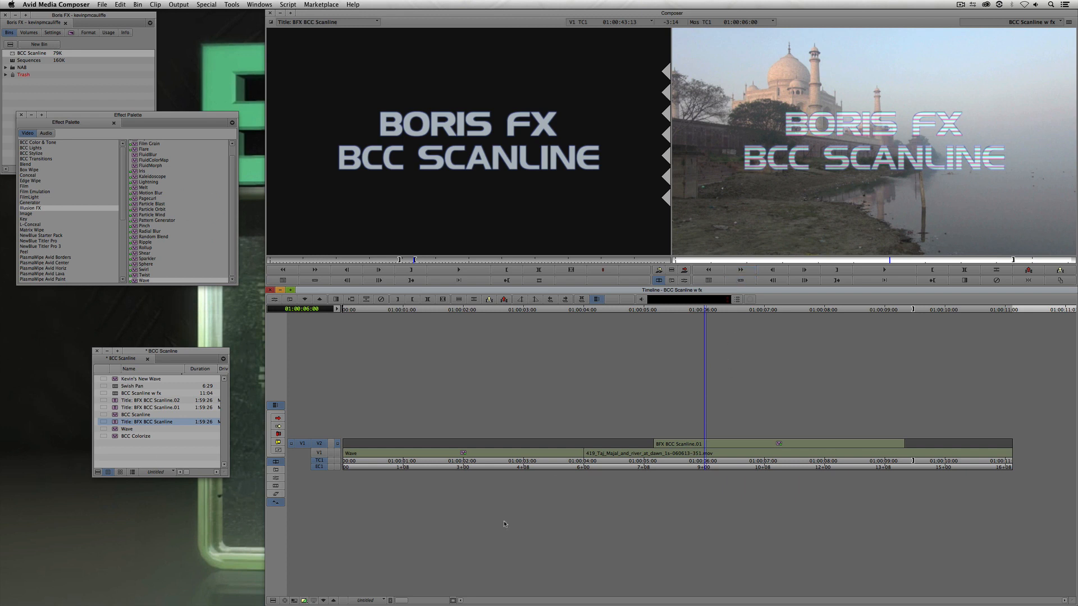
pyautogui.click(324, 601)
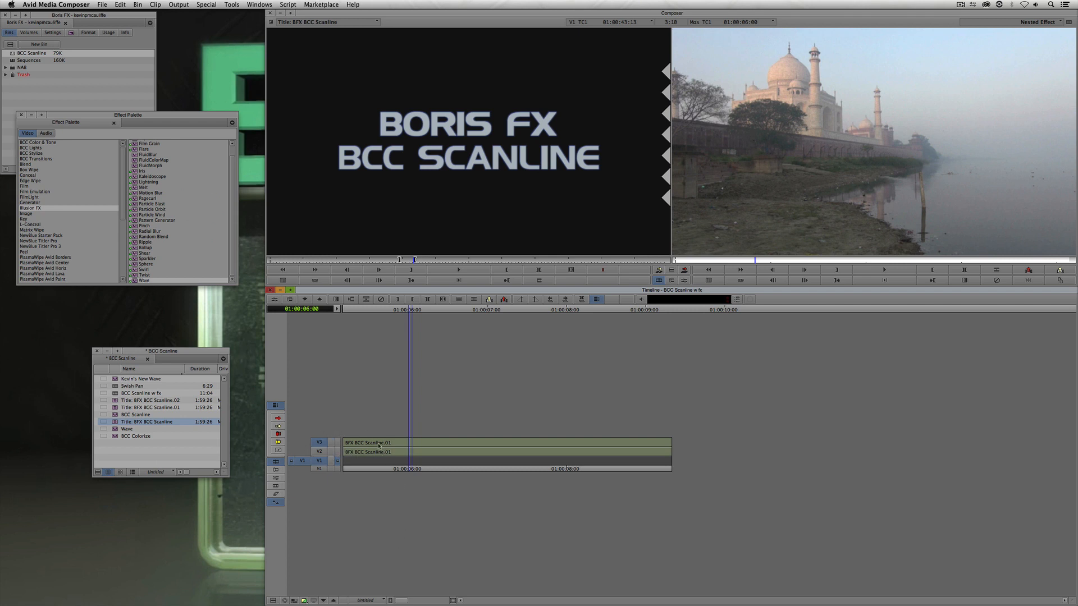
pyautogui.click(338, 443)
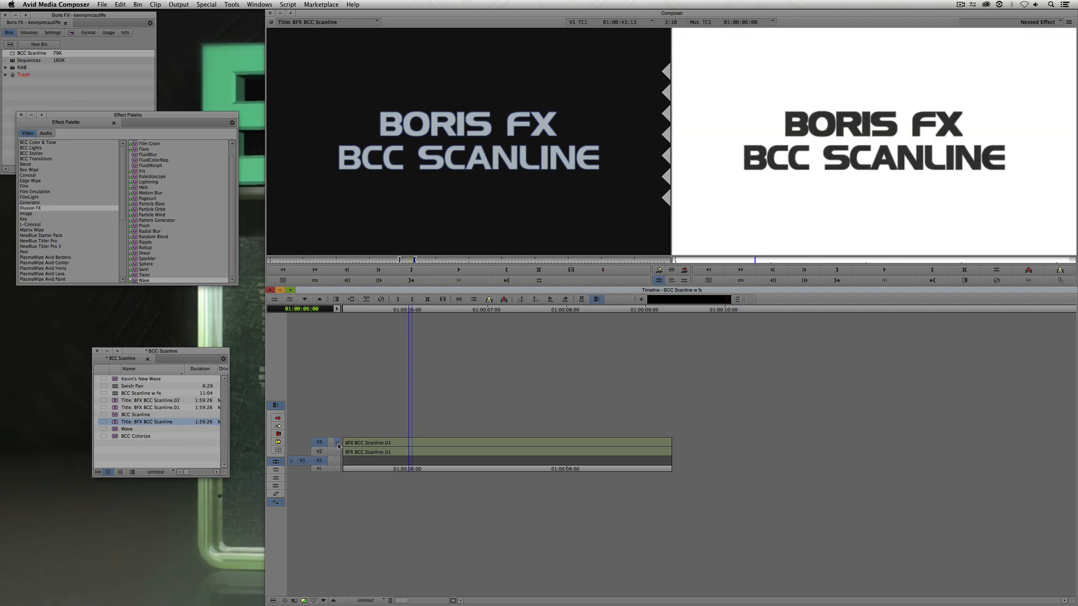
# Apply the saved Kevin's New Wave effect to the nested title's V2 fill and V3 matte, and return to the main sequence
pyautogui.moveTo(122, 379); pyautogui.dragTo(422, 454)
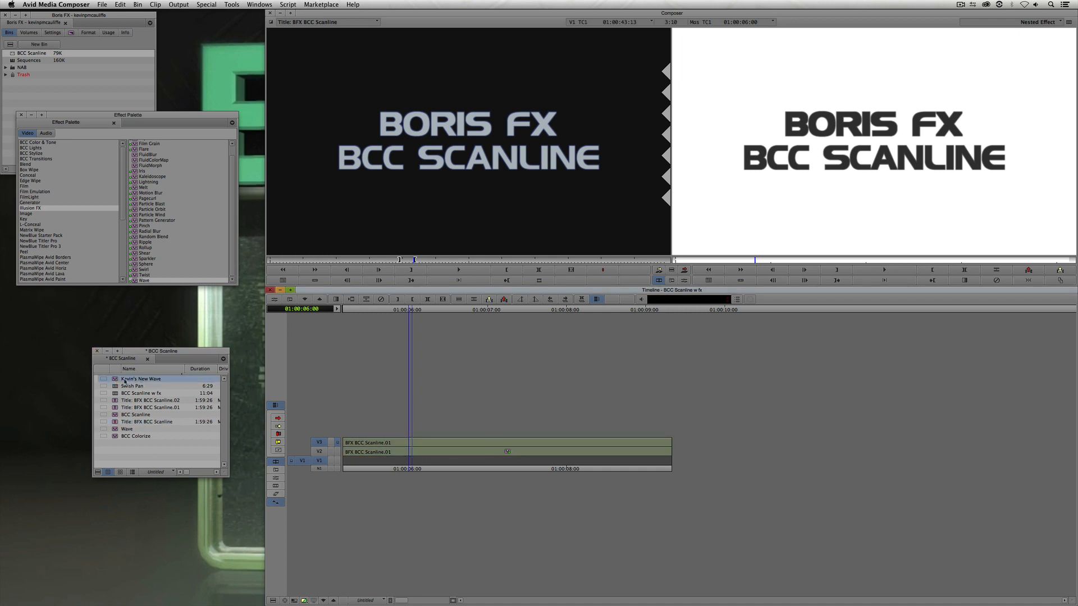
pyautogui.moveTo(124, 381); pyautogui.dragTo(395, 460)
pyautogui.click(334, 598)
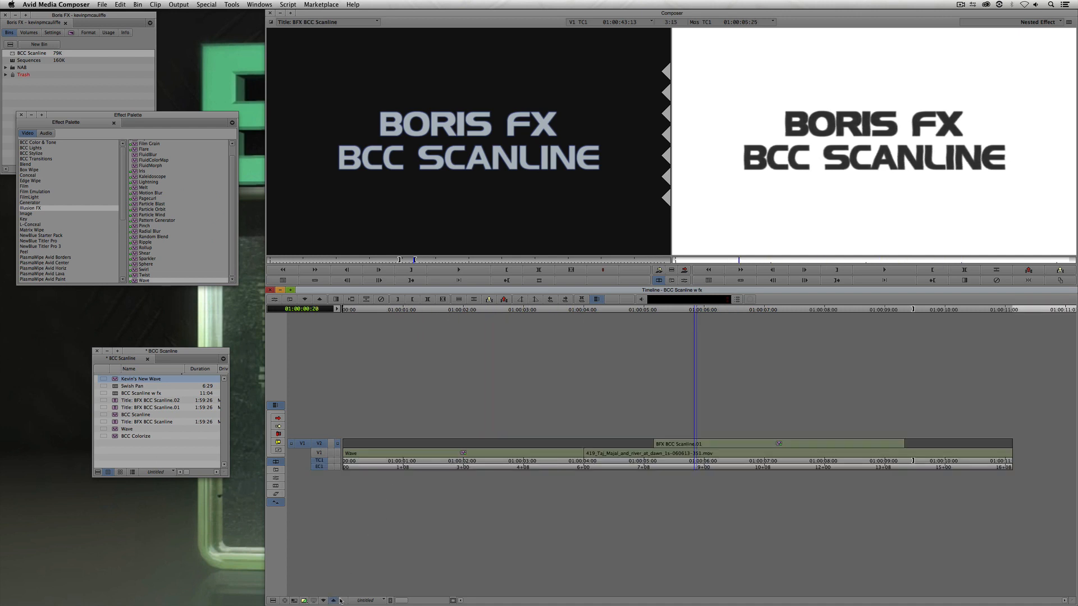
# Examine the title's scanlines enlarged in effect mode, moving from 01:00:05:24 to 01:00:06:09, and restore the full-frame view
pyautogui.moveTo(686, 453)
pyautogui.mouseDown()
pyautogui.moveTo(788, 453)
pyautogui.moveTo(693, 455)
pyautogui.mouseUp()
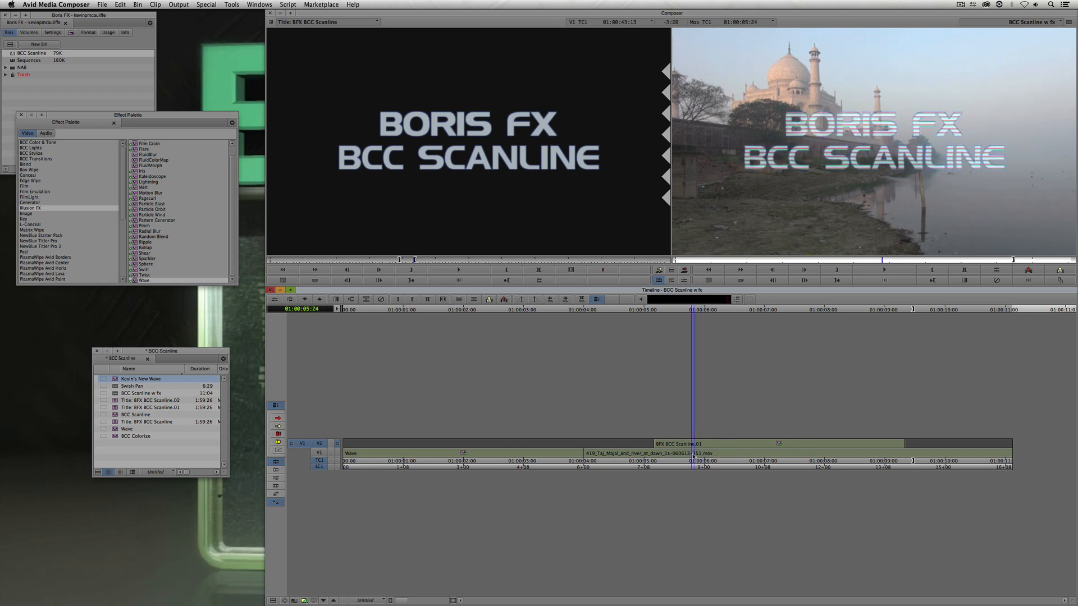
pyautogui.press('F8')
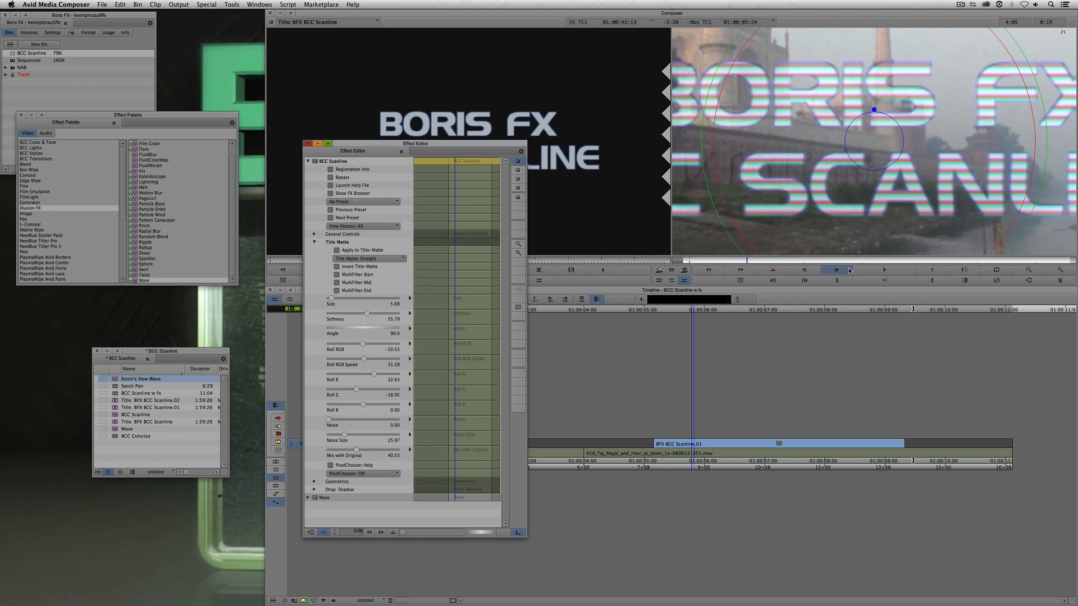
pyautogui.click(878, 272)
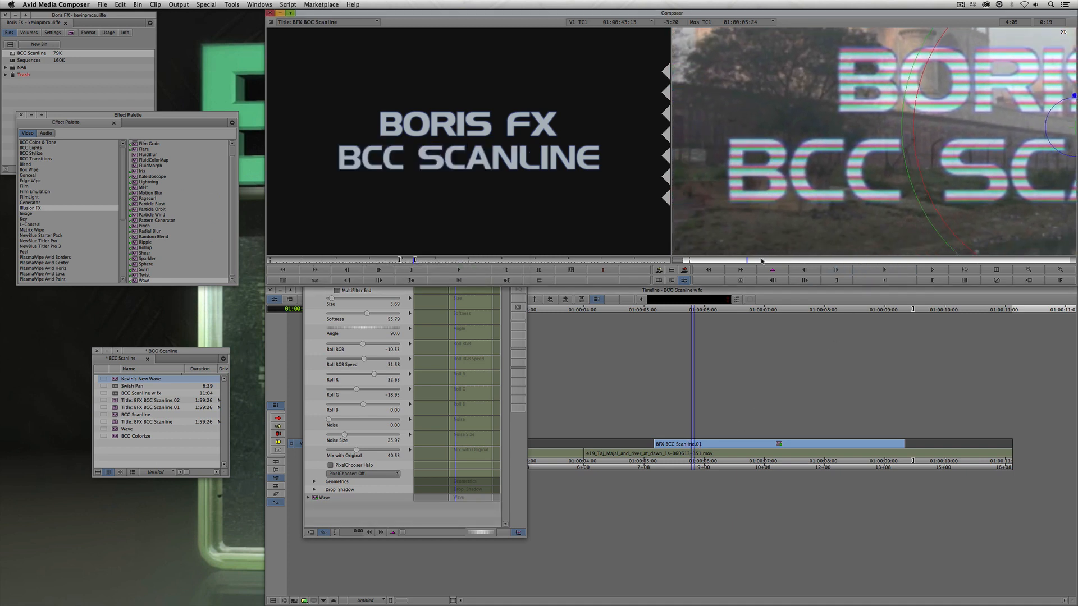
pyautogui.moveTo(748, 260); pyautogui.dragTo(854, 267)
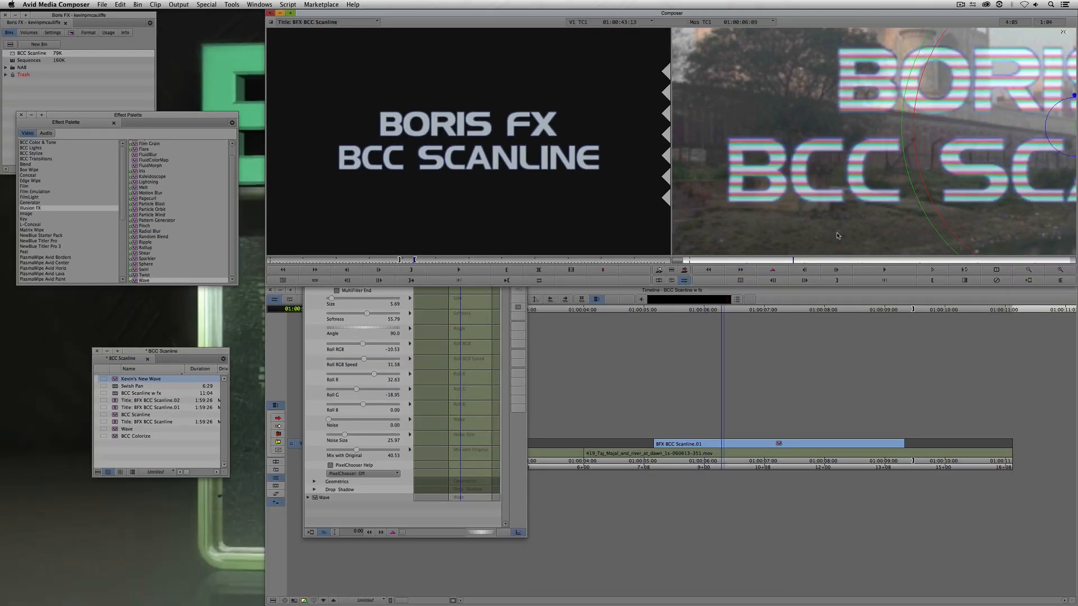
pyautogui.click(1028, 270)
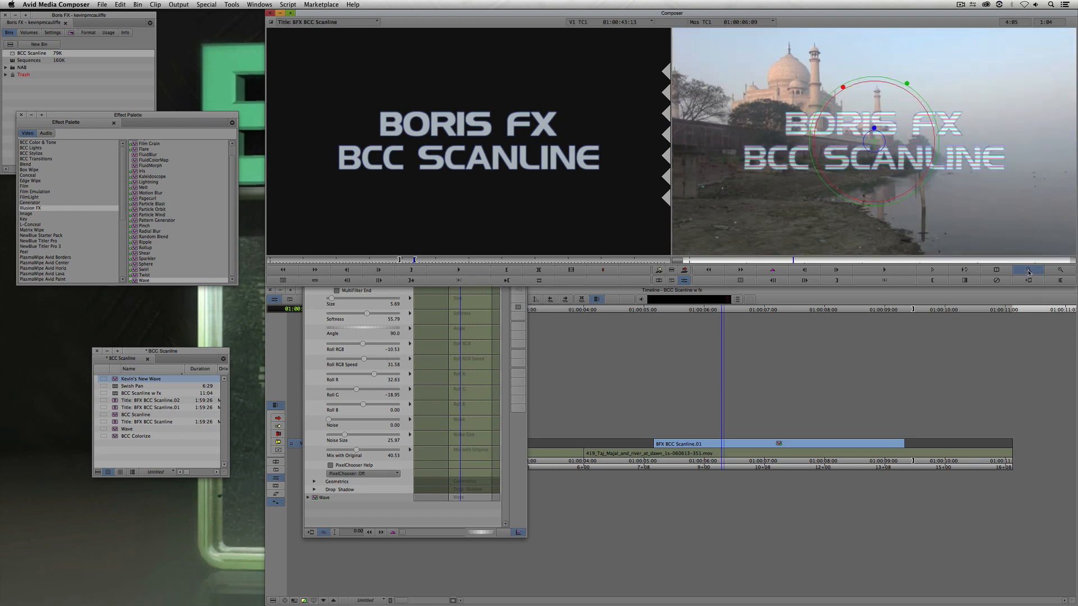
# Enable the drop shadow in the title's BCC Scanline effect, with Intensity 100 and slightly reduced Softness
pyautogui.click(505, 350)
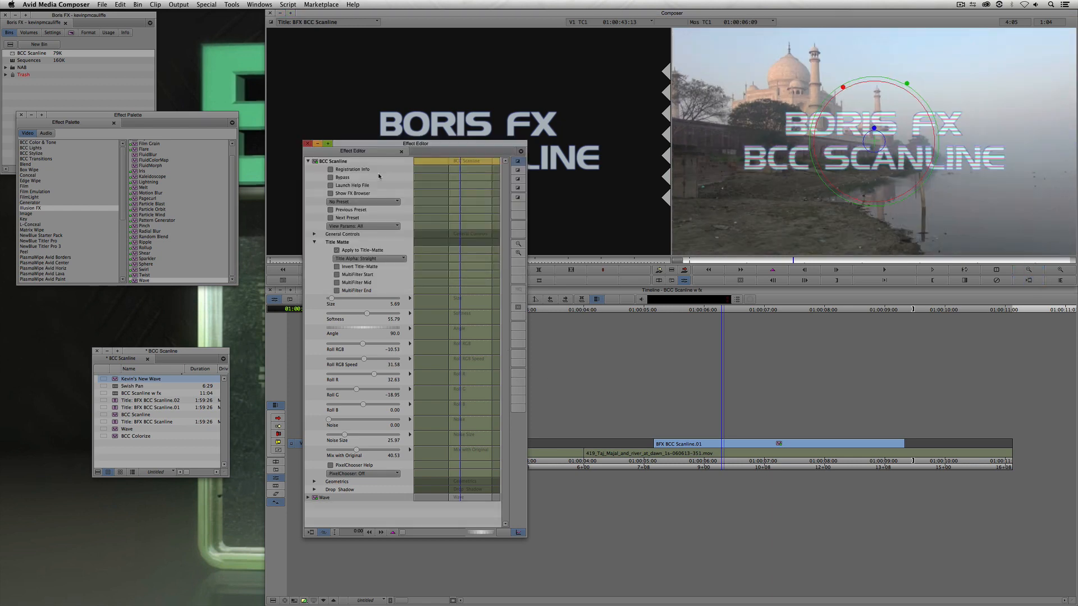
pyautogui.click(308, 161)
pyautogui.click(307, 161)
pyautogui.click(314, 489)
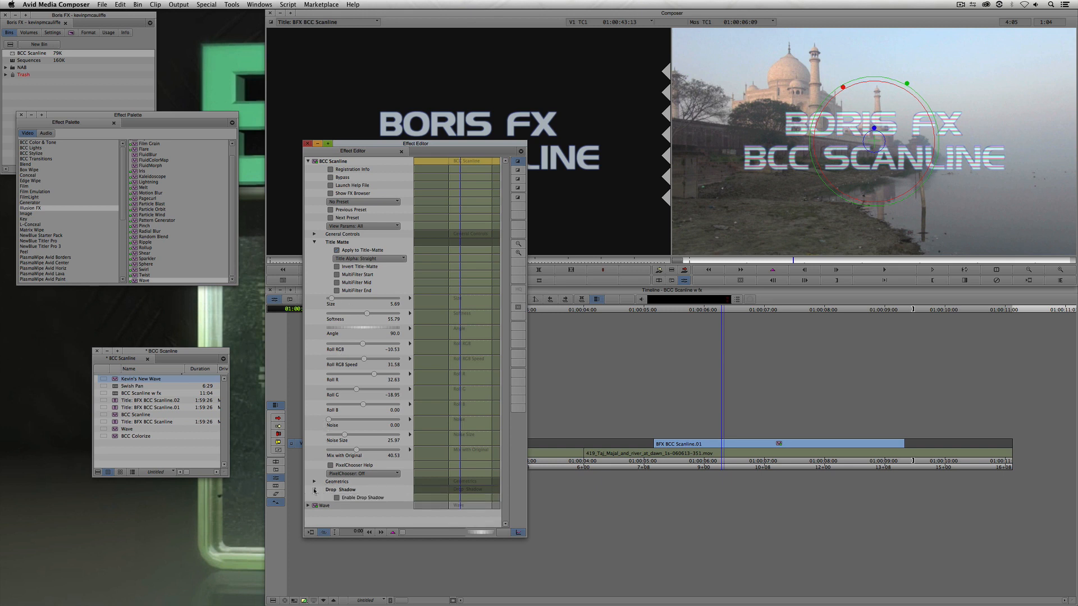
pyautogui.click(336, 497)
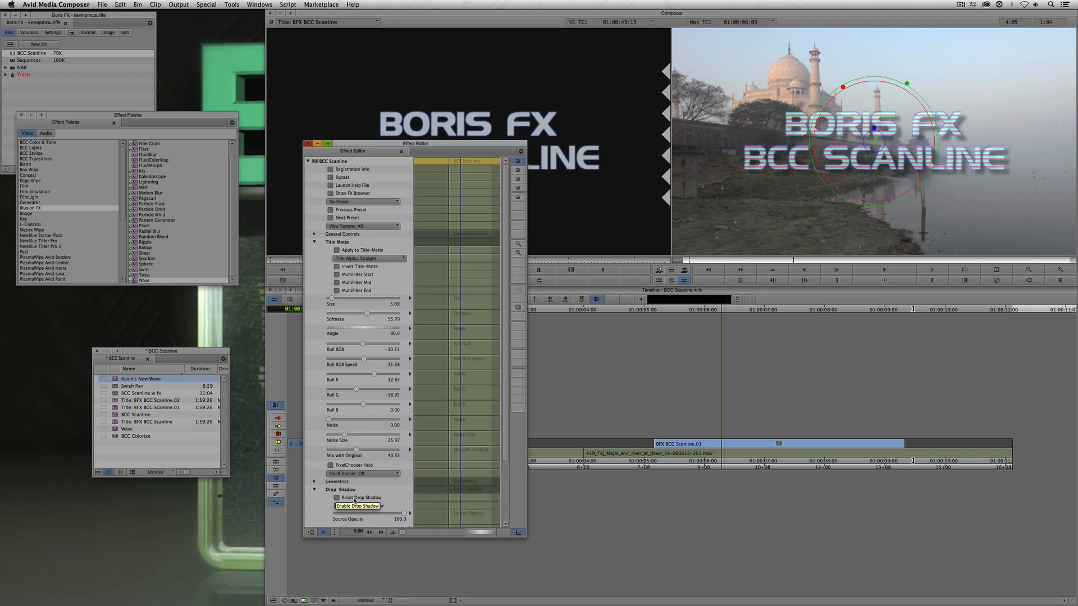
pyautogui.scroll(-3, 322, 502)
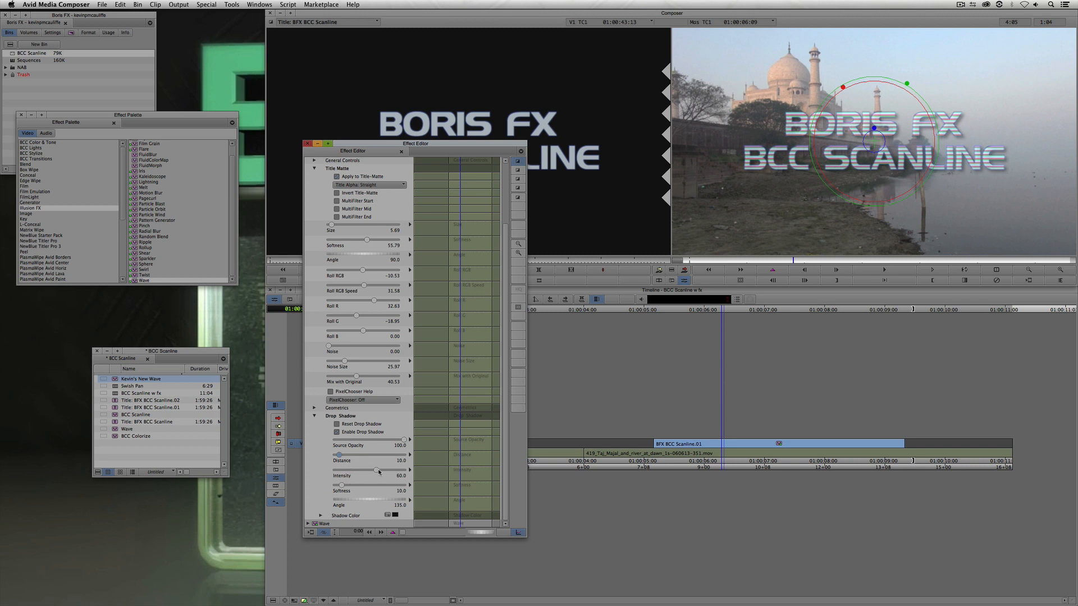
pyautogui.moveTo(379, 472); pyautogui.dragTo(428, 472)
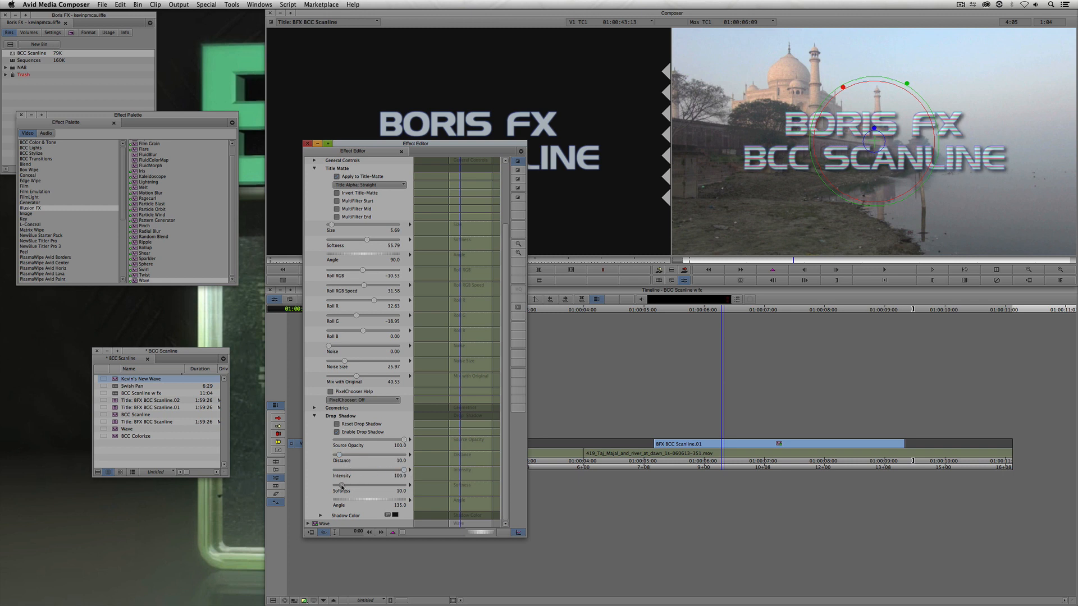
pyautogui.moveTo(341, 486); pyautogui.dragTo(338, 486)
# Reposition the title through the BCC Scanline Geometrics at X -137.4 and Y 312.2, and close the effect settings
pyautogui.click(314, 409)
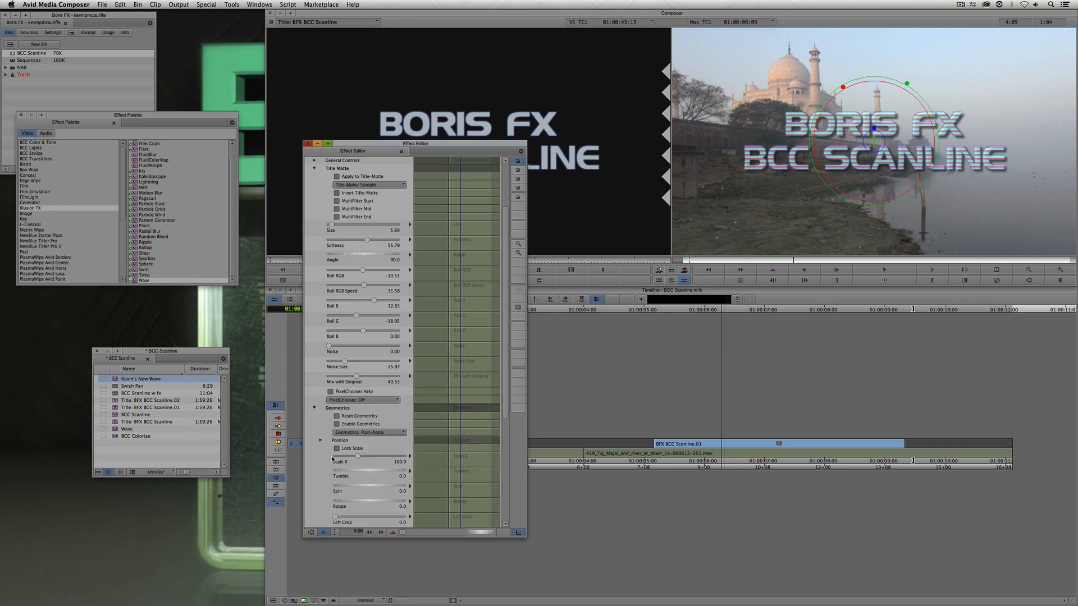
pyautogui.click(320, 440)
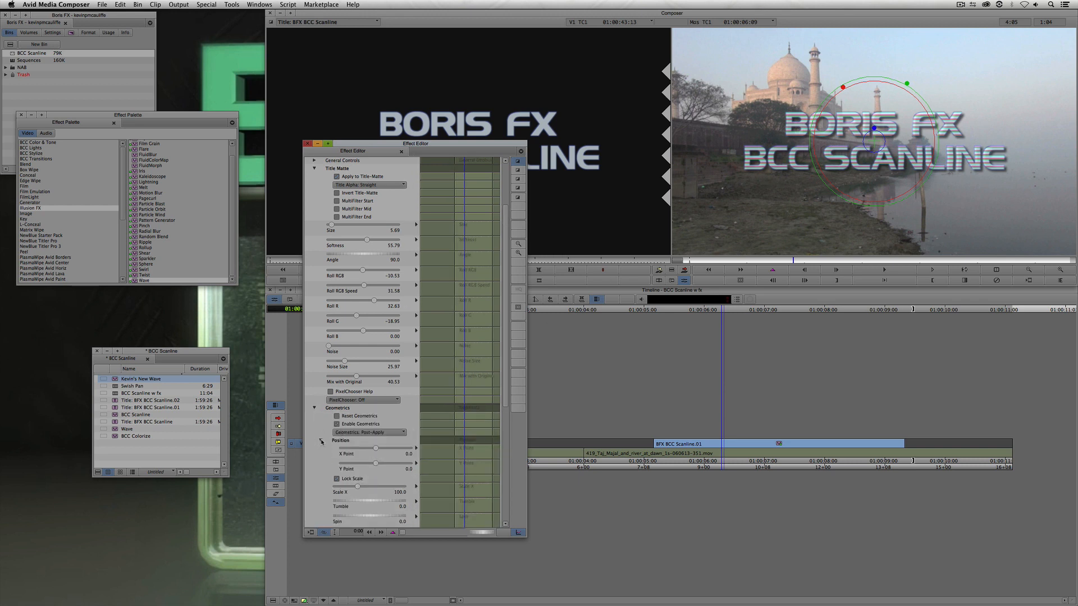
pyautogui.moveTo(375, 463)
pyautogui.mouseDown()
pyautogui.moveTo(388, 464)
pyautogui.moveTo(370, 453)
pyautogui.mouseUp()
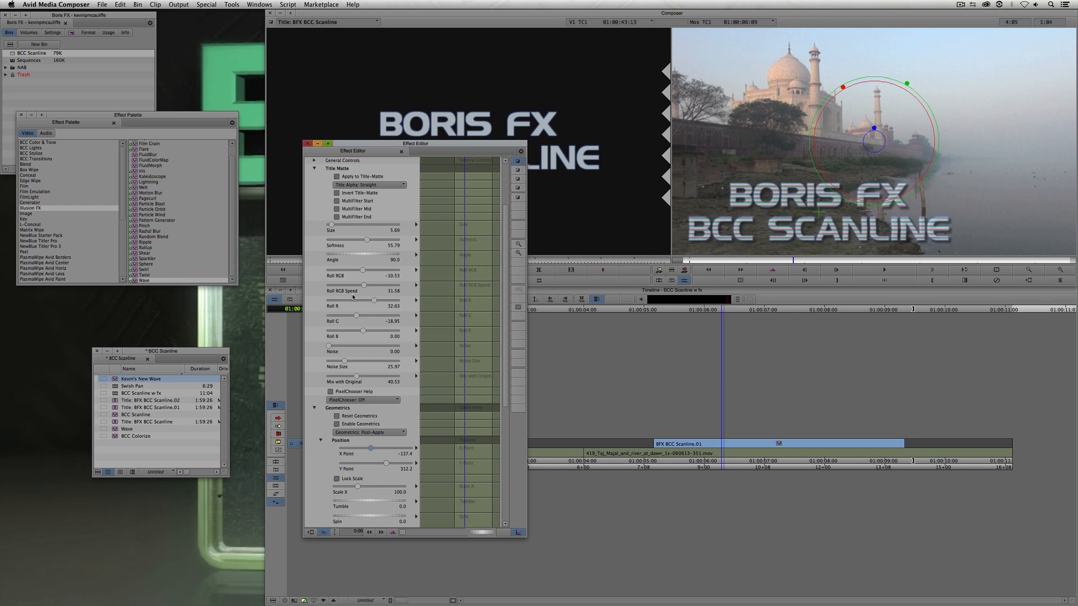
pyautogui.click(307, 143)
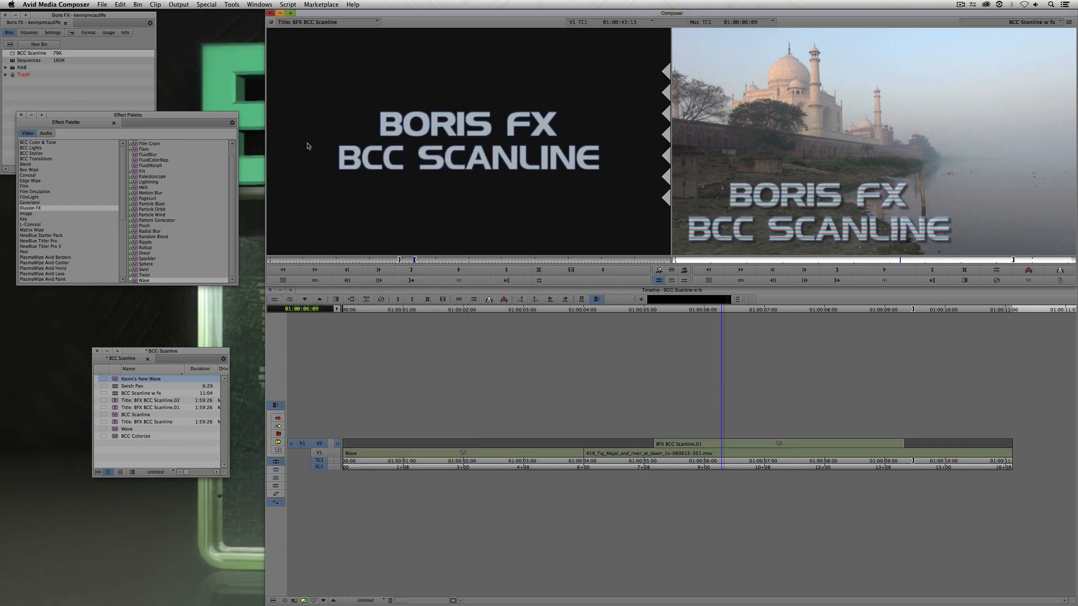
# Close the effects list, tuck the BCC Scanline bin under the project window, and load the Swish Pan sequence at its start
pyautogui.moveTo(202, 350); pyautogui.dragTo(149, 309)
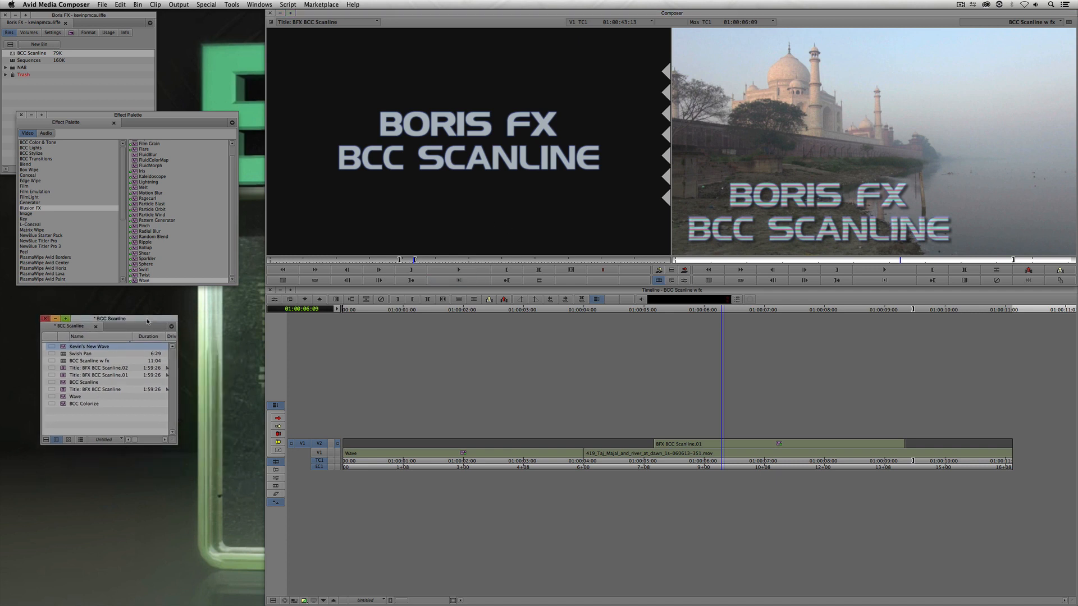
pyautogui.click(21, 114)
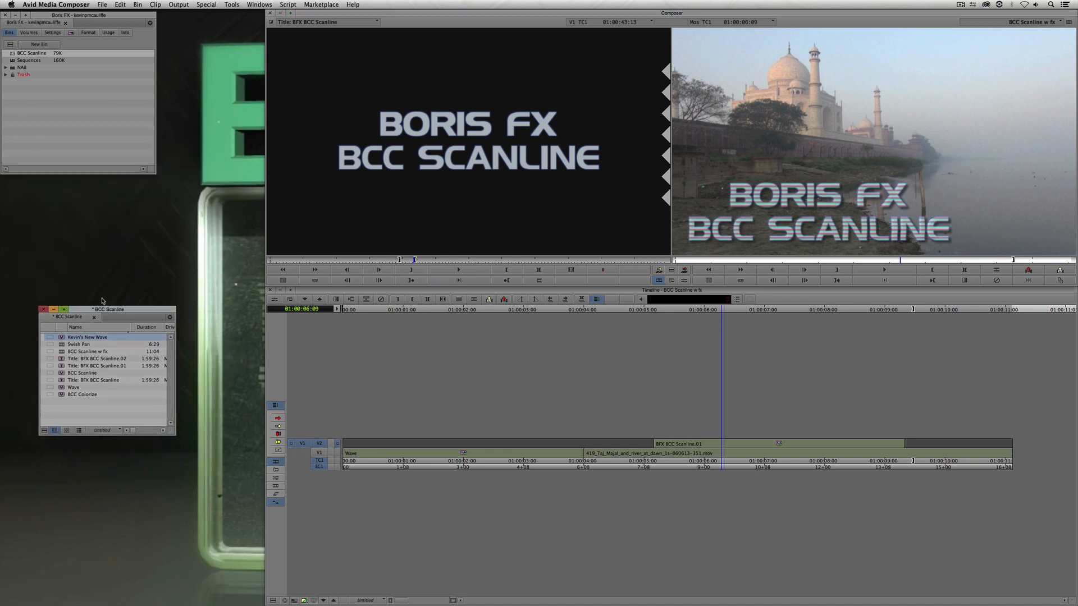
pyautogui.moveTo(84, 309); pyautogui.dragTo(67, 199)
pyautogui.click(67, 296)
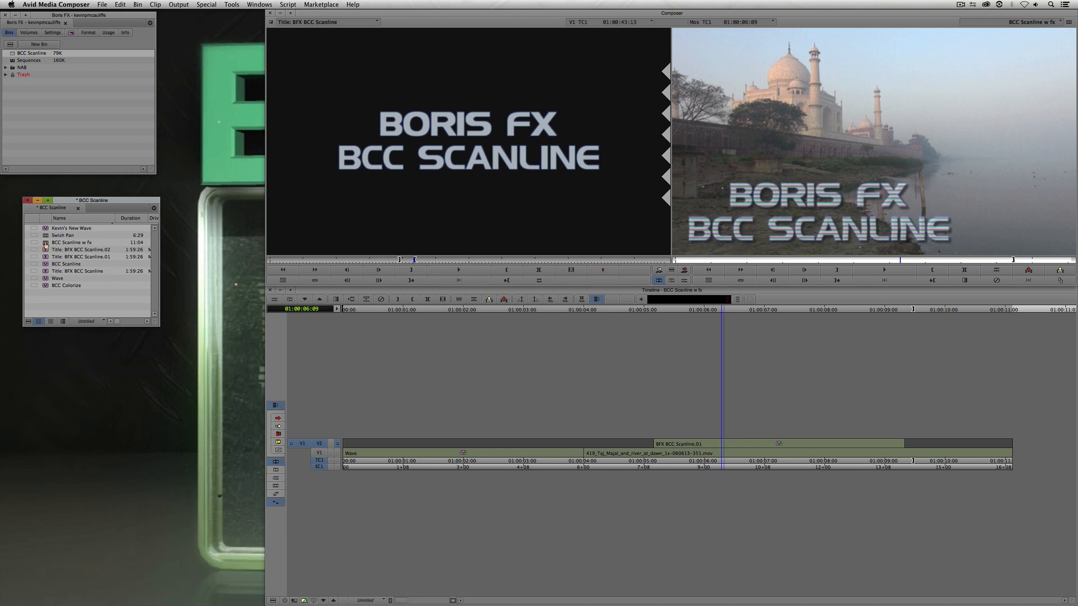
pyautogui.doubleClick(45, 236)
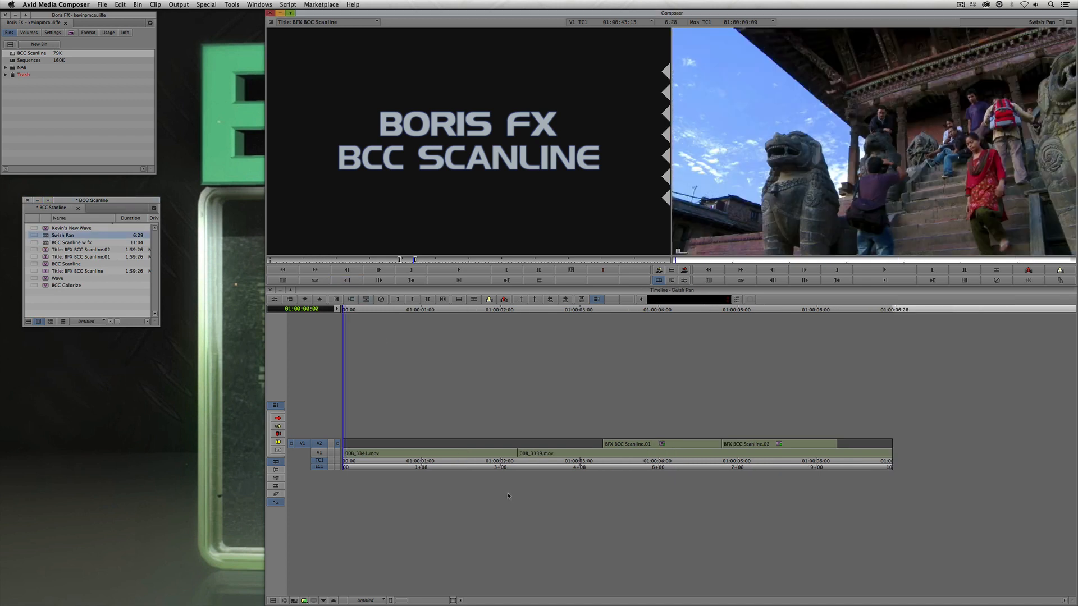
pyautogui.moveTo(429, 457); pyautogui.dragTo(342, 445)
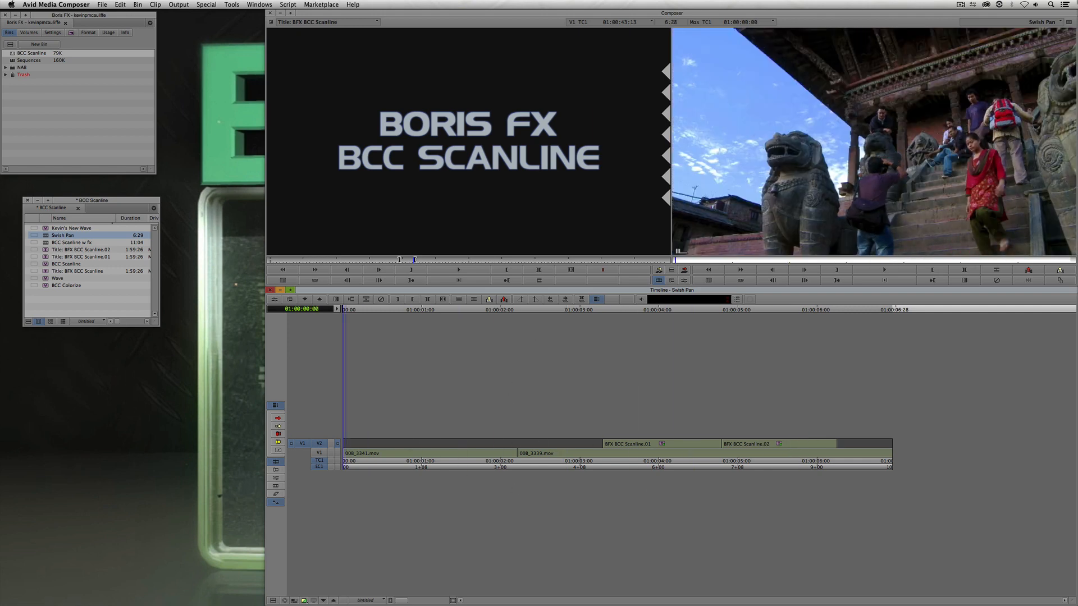
# Apply the BCC Swish Pan transition to the cut between the two V1 clips and play through it
pyautogui.press('super+8')
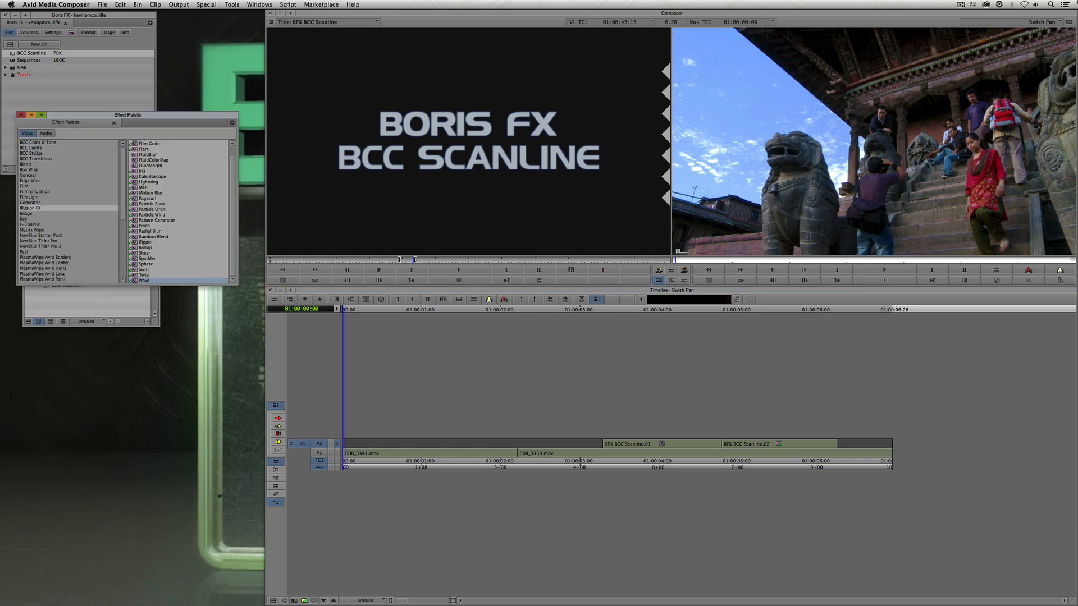
pyautogui.click(34, 158)
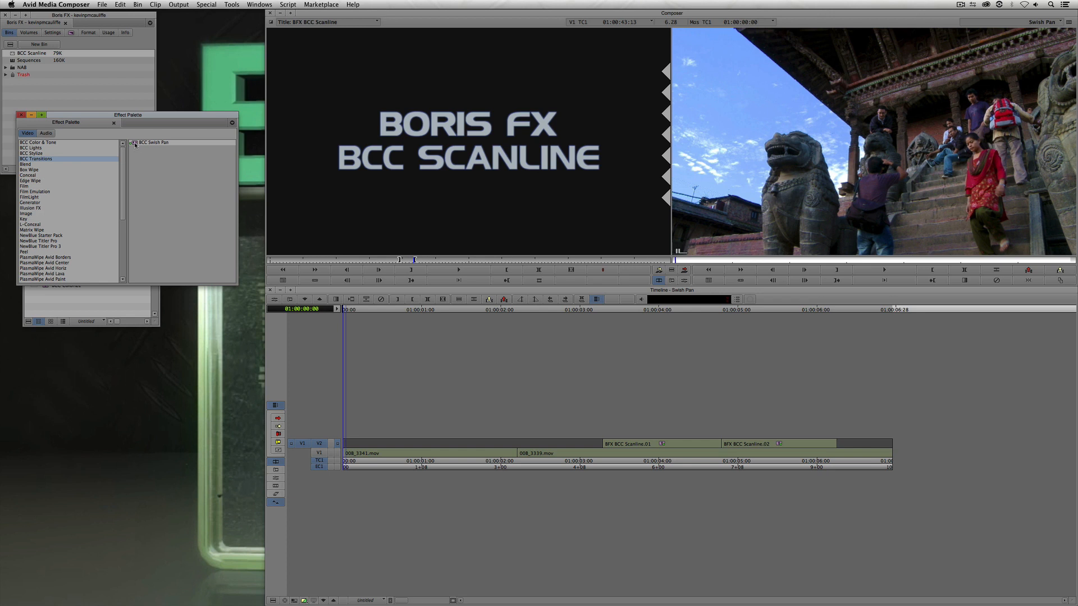
pyautogui.moveTo(135, 145); pyautogui.dragTo(398, 444)
pyautogui.press('space')
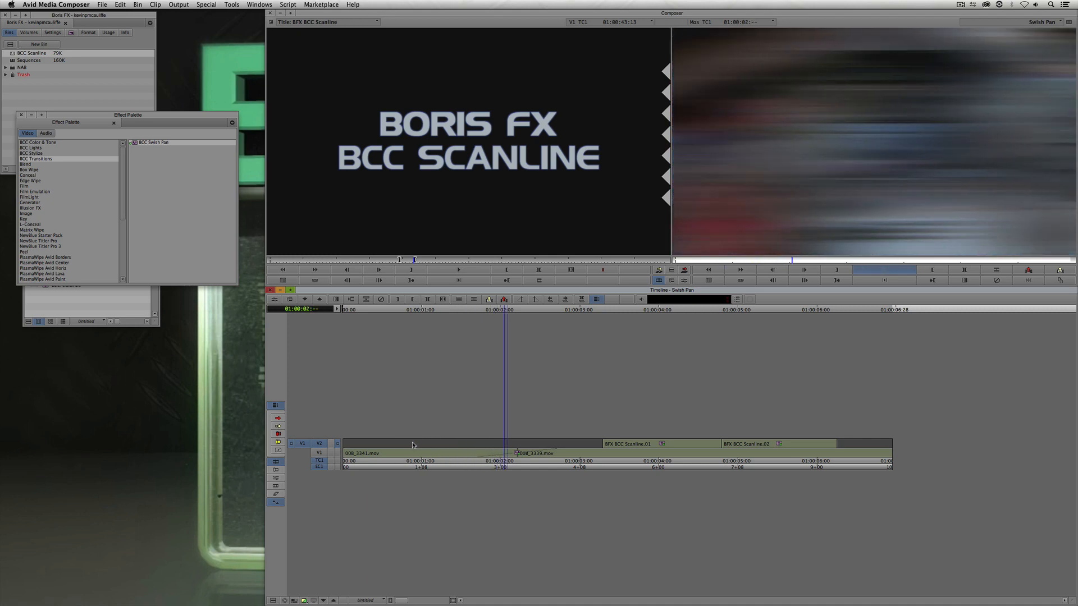
pyautogui.press('space')
pyautogui.moveTo(577, 462); pyautogui.dragTo(479, 469)
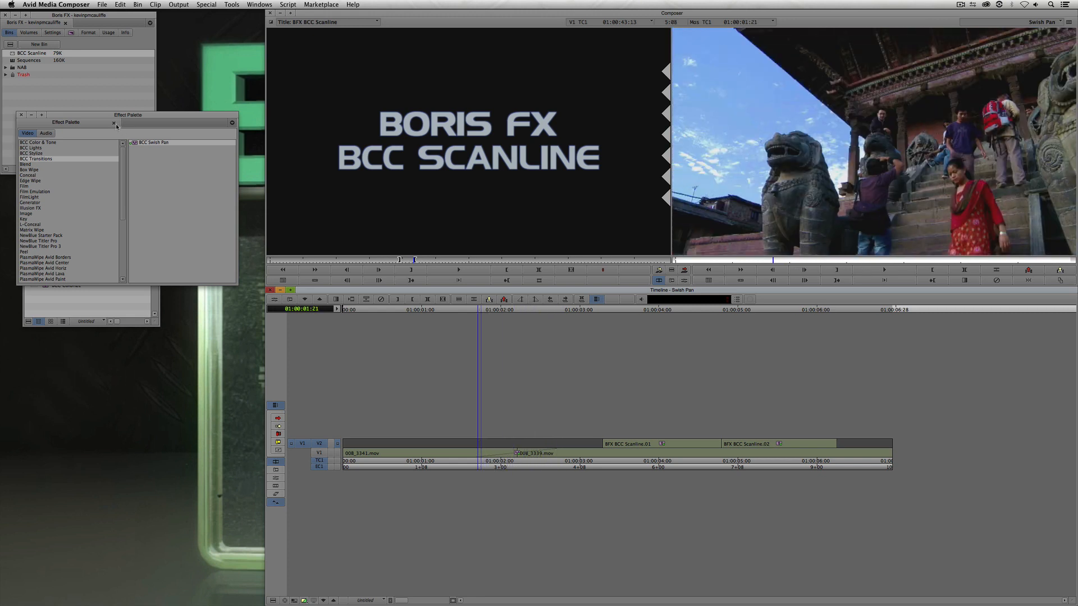
# Set the BCC Swish Pan transition's duration to 15 frames and play it back
pyautogui.click(522, 456)
pyautogui.hotkey('shift', 'F10')
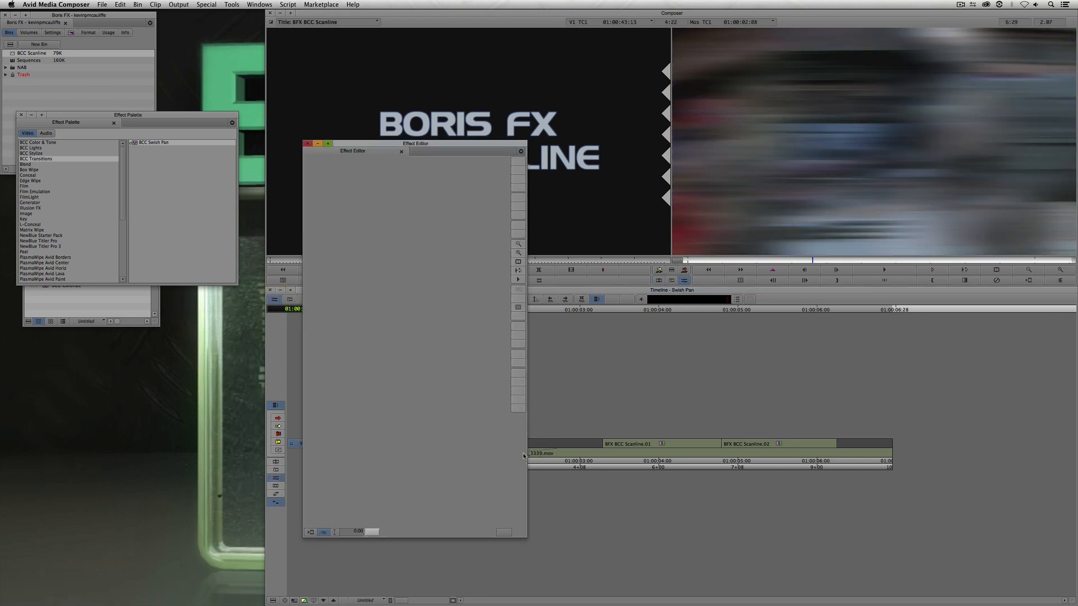
pyautogui.moveTo(427, 146); pyautogui.dragTo(204, 148)
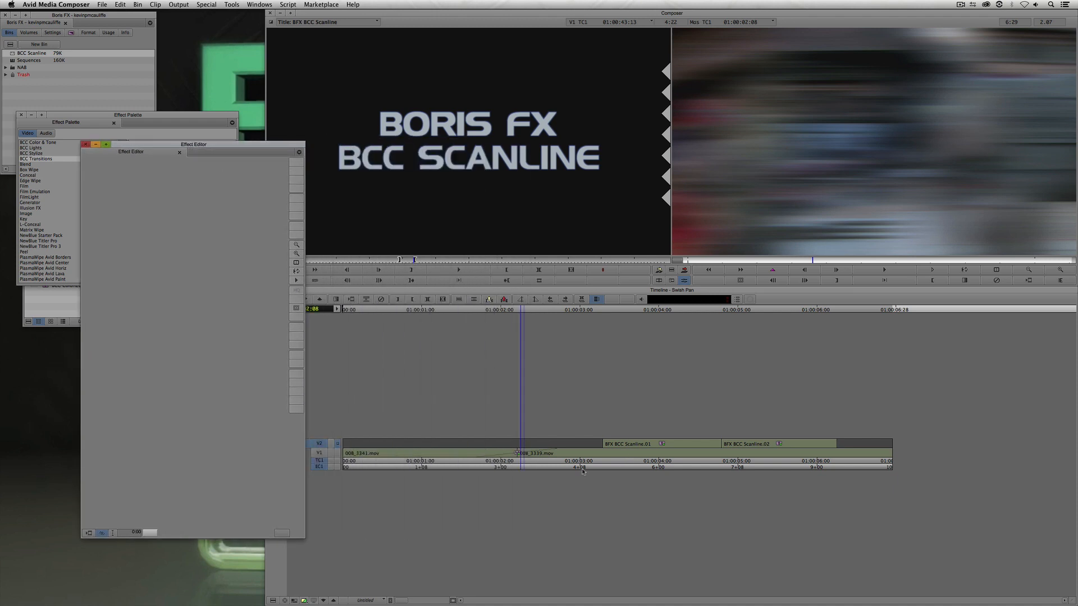
pyautogui.click(518, 454)
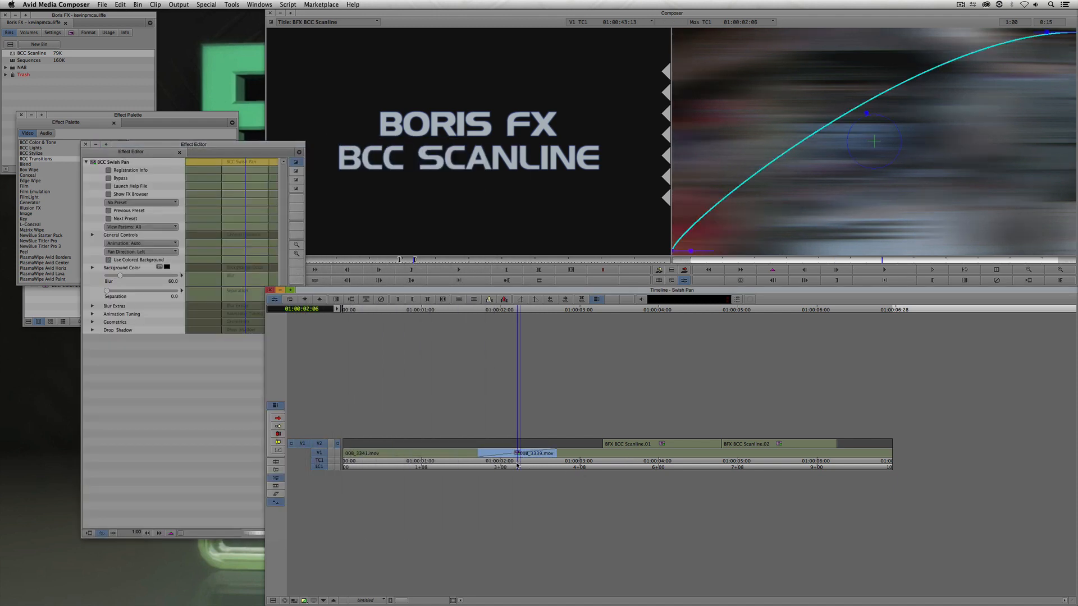
pyautogui.moveTo(211, 148); pyautogui.dragTo(284, 57)
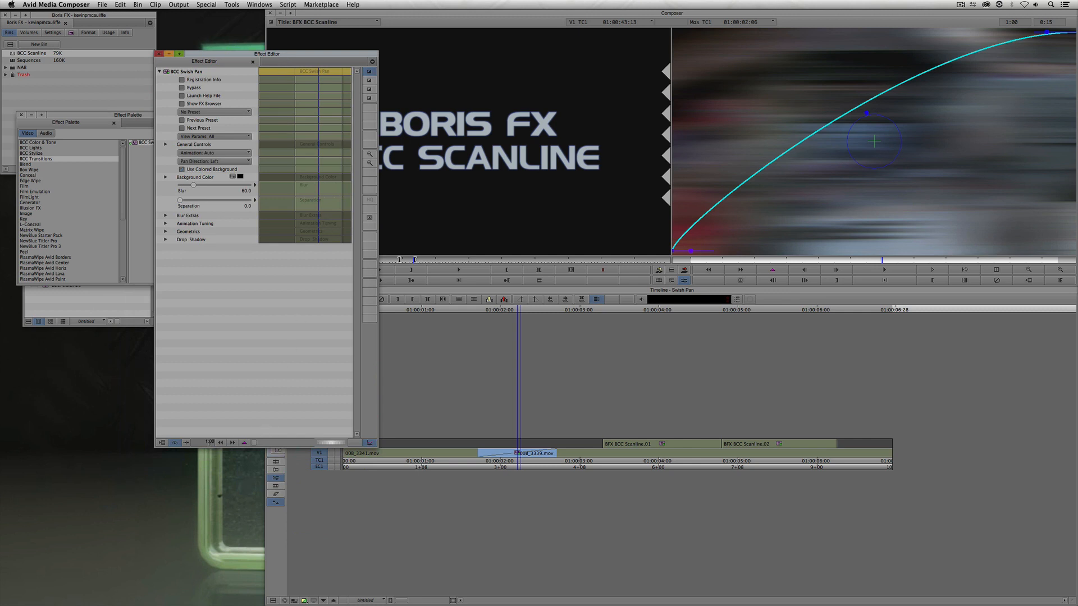
pyautogui.click(208, 442)
pyautogui.write('12')
pyautogui.press('Return')
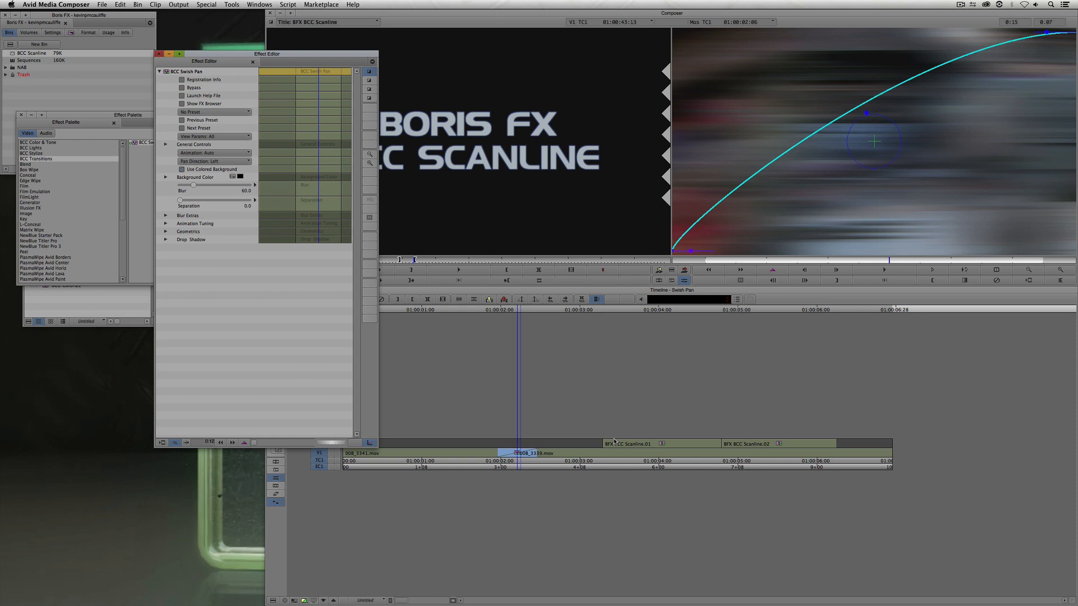
pyautogui.click(465, 460)
pyautogui.press('space')
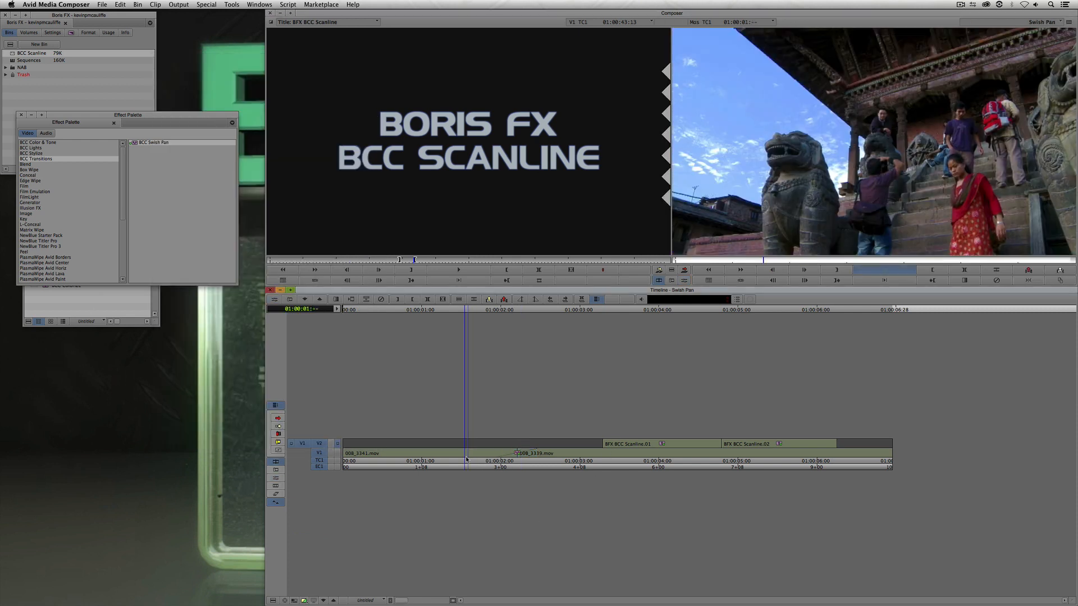
# Try lengthening the ease-in and adjusting the ease-out of the BCC Swish Pan's acceleration curve, and play the transition back
pyautogui.click(513, 461)
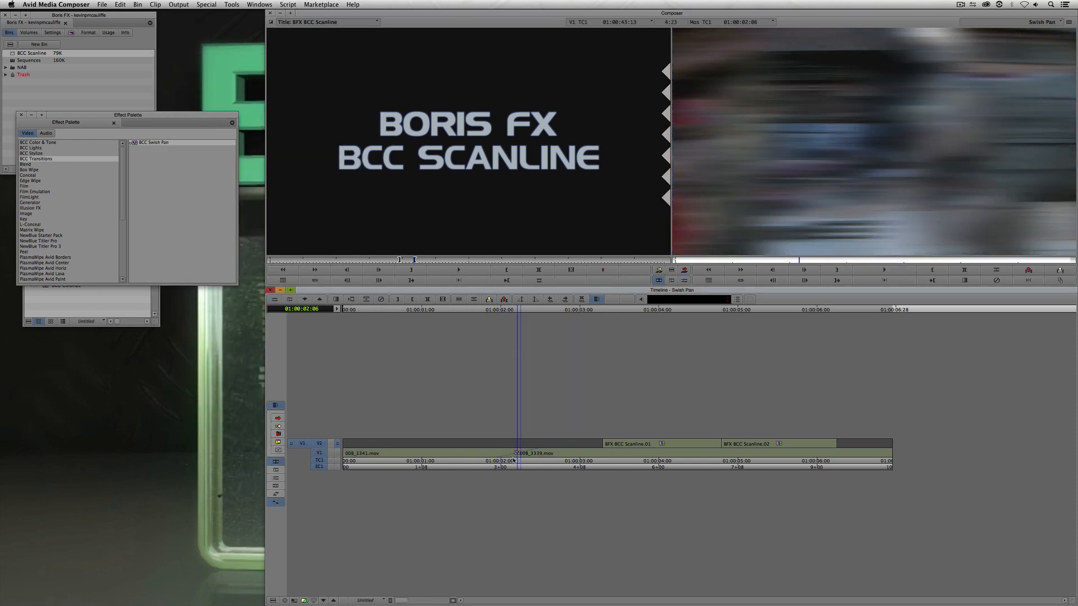
pyautogui.moveTo(513, 460)
pyautogui.mouseDown()
pyautogui.moveTo(481, 461)
pyautogui.moveTo(516, 461)
pyautogui.mouseUp()
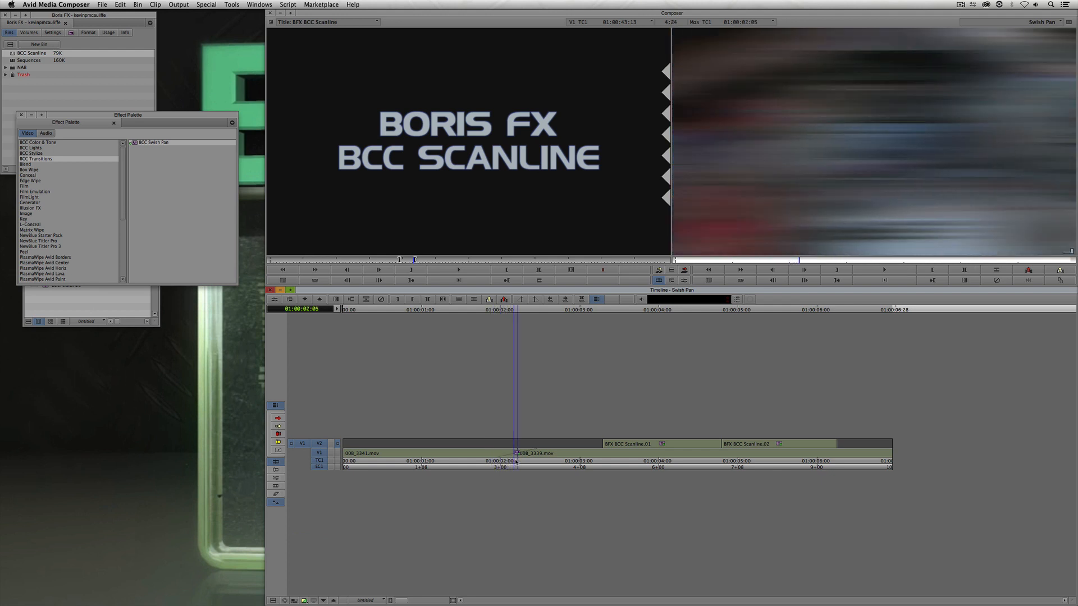
pyautogui.hotkey('shift', 'F10')
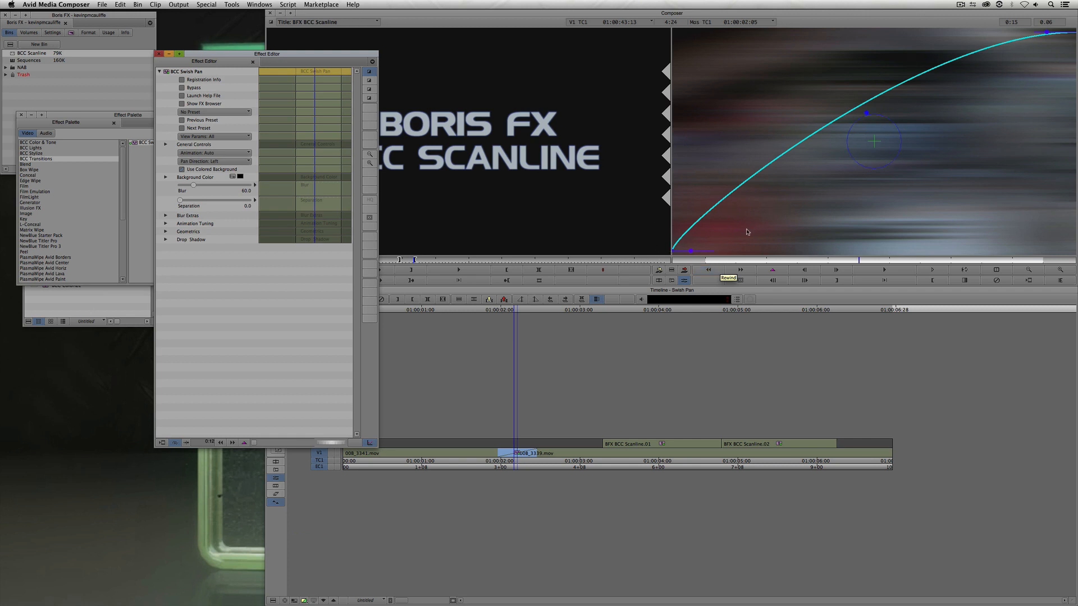
pyautogui.click(692, 252)
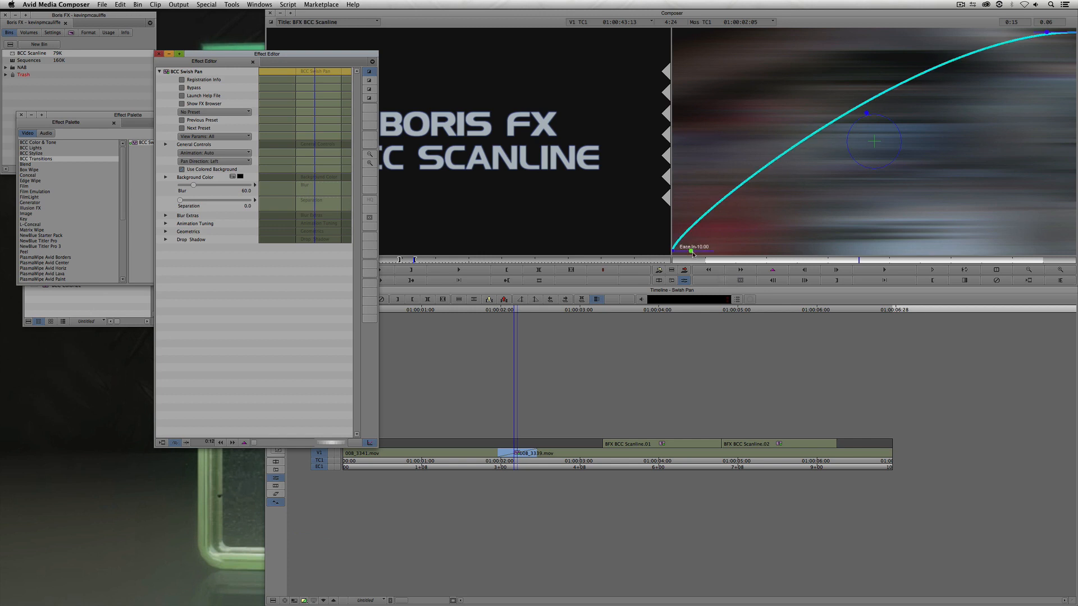
pyautogui.moveTo(692, 252); pyautogui.dragTo(702, 255)
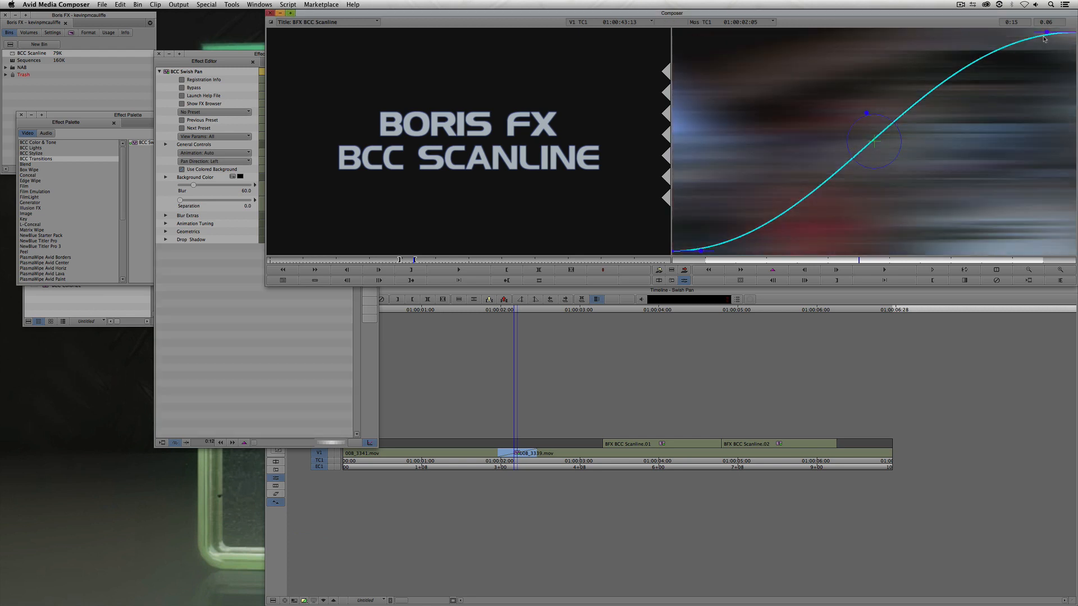
pyautogui.moveTo(1042, 34); pyautogui.dragTo(1041, 32)
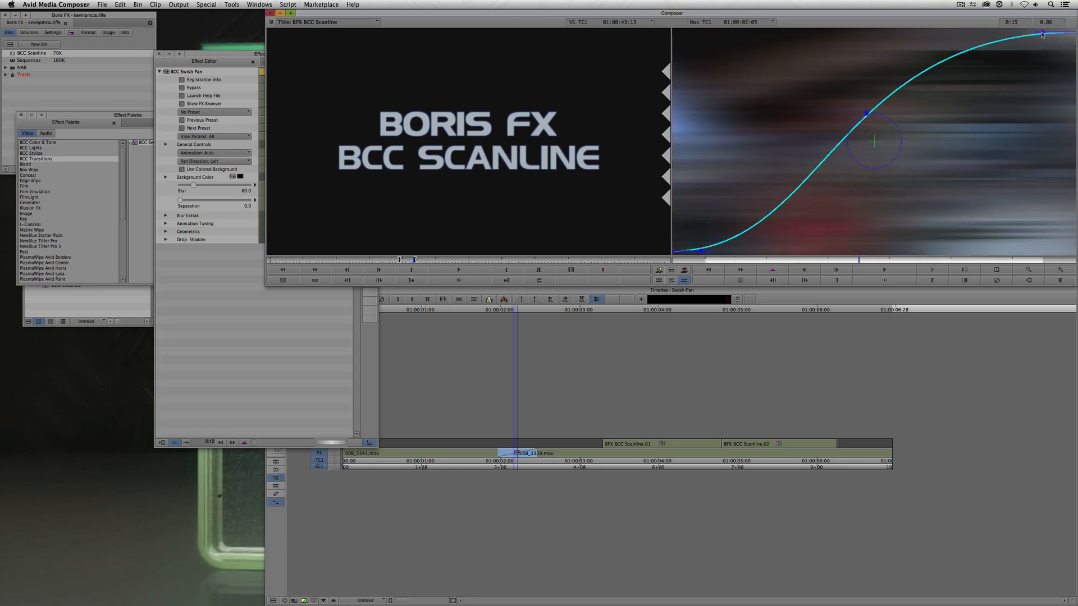
pyautogui.moveTo(700, 251); pyautogui.dragTo(705, 251)
pyautogui.click(474, 451)
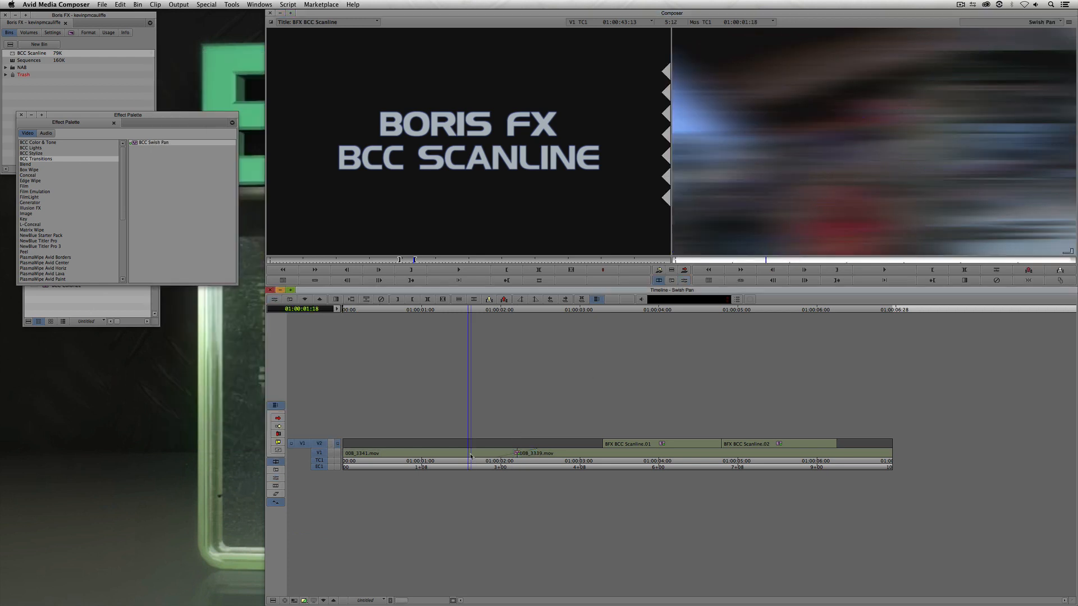
pyautogui.press('space')
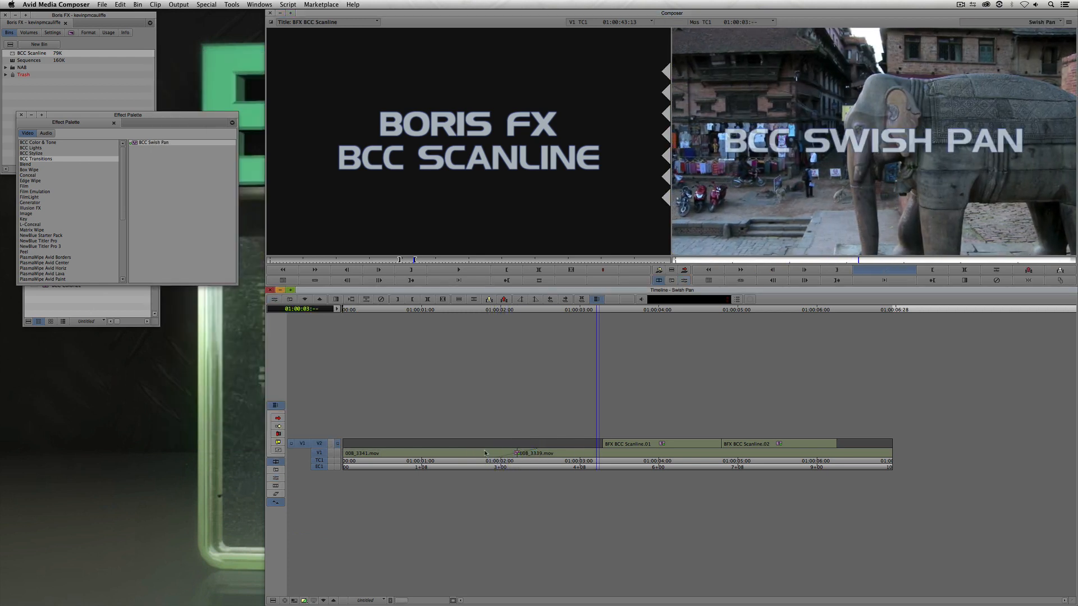
# Set the duration of the BCC Swish Pan transition at the V1 cut to 15 frames
pyautogui.moveTo(503, 455)
pyautogui.mouseDown()
pyautogui.moveTo(454, 455)
pyautogui.moveTo(510, 459)
pyautogui.mouseUp()
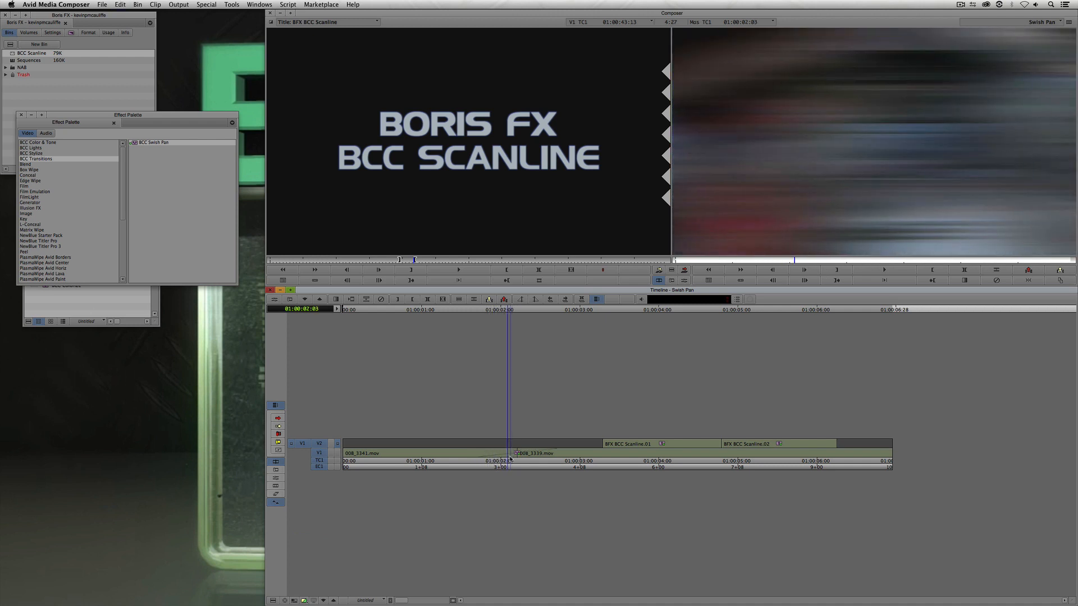
pyautogui.press("'")
pyautogui.click(209, 443)
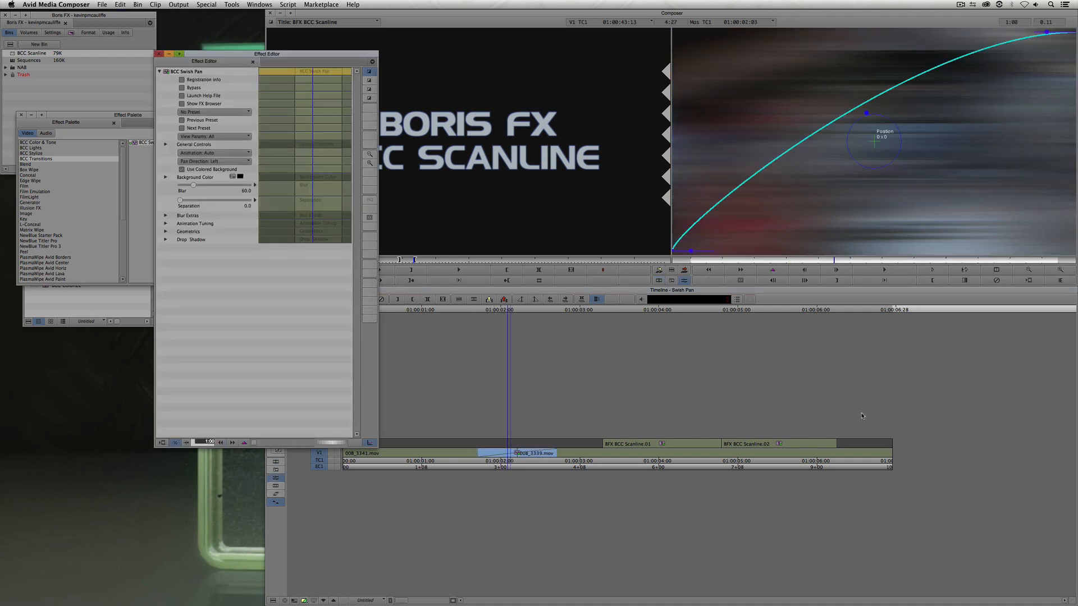
pyautogui.write('15')
pyautogui.press('Return')
pyautogui.press('y')
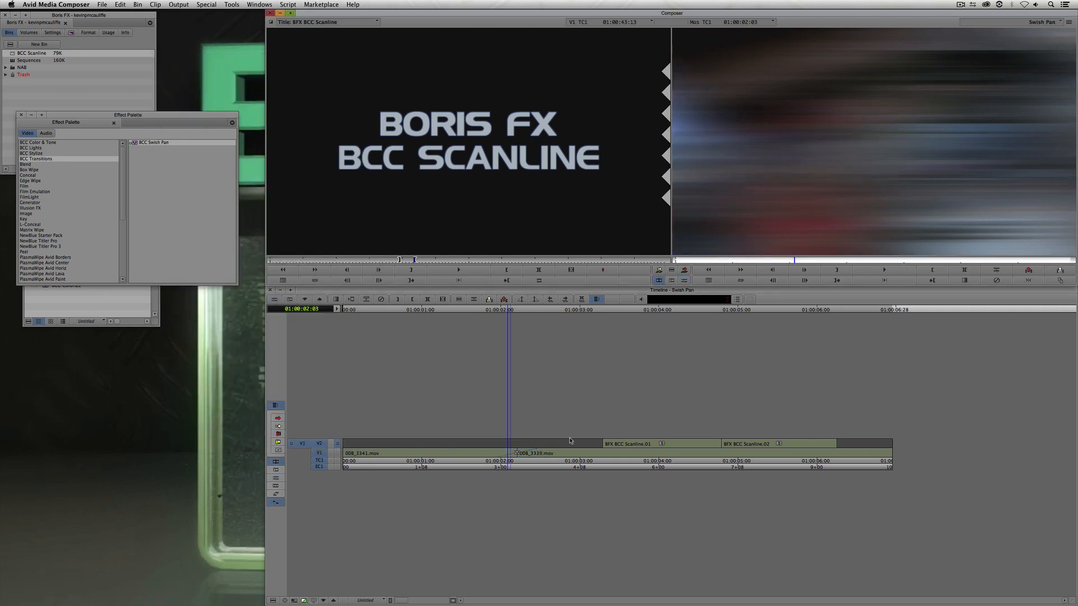
# Shape the BCC Swish Pan's acceleration curve into a smooth S by increasing its ease-in and adjusting its ease-out
pyautogui.moveTo(494, 459); pyautogui.dragTo(497, 459)
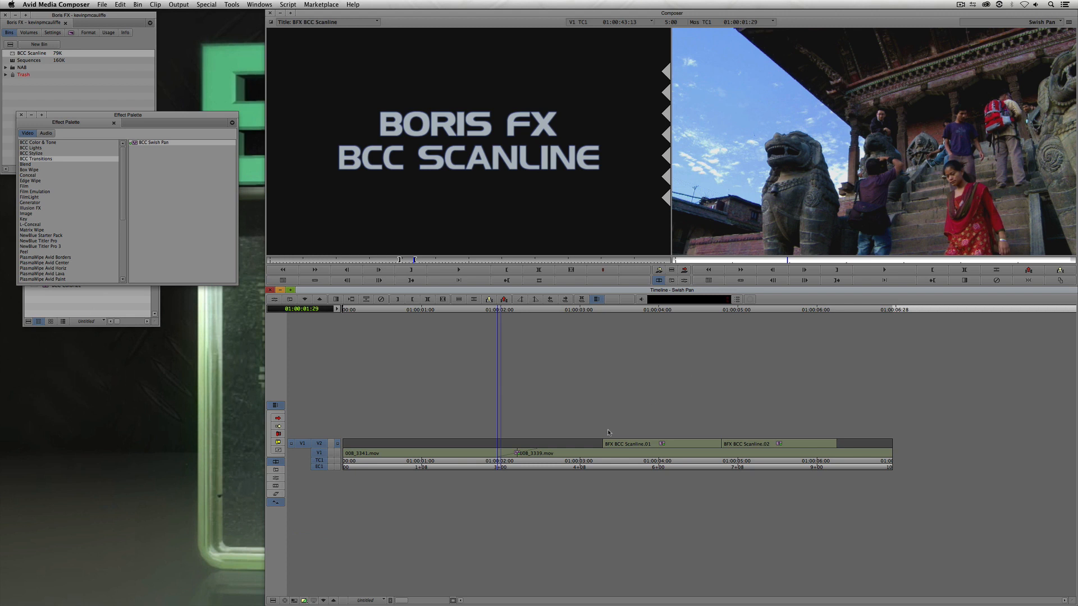
pyautogui.click(502, 459)
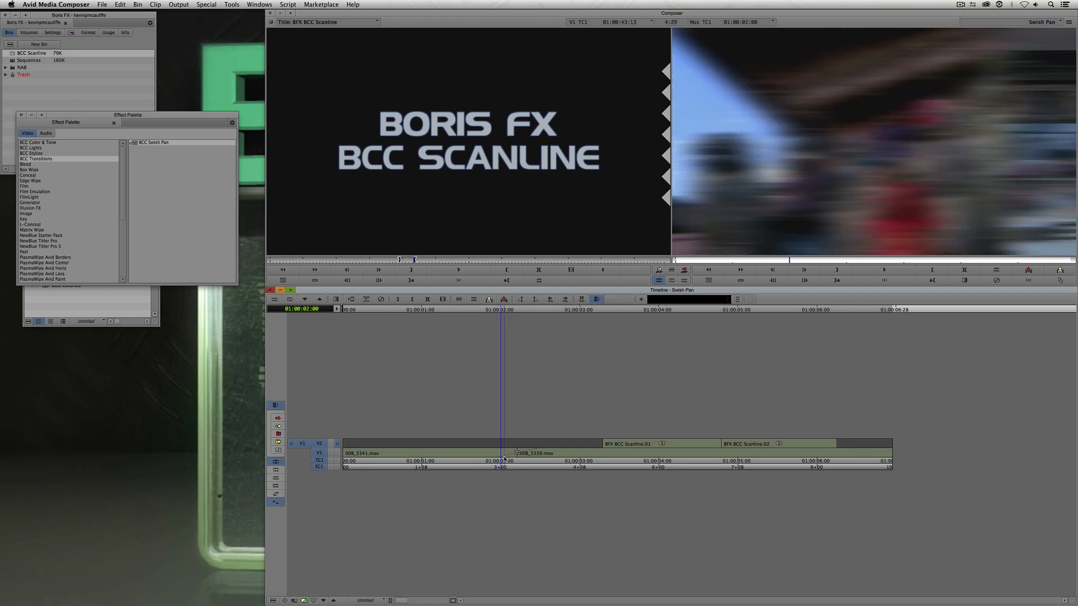
pyautogui.moveTo(503, 459); pyautogui.dragTo(509, 459)
pyautogui.press("'")
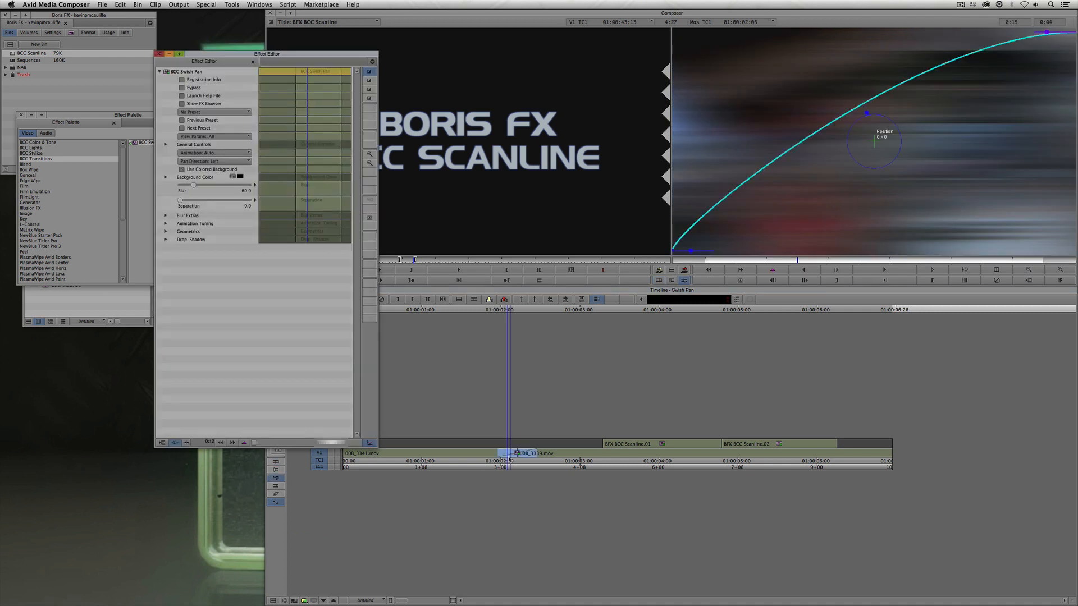
pyautogui.moveTo(691, 252); pyautogui.dragTo(702, 255)
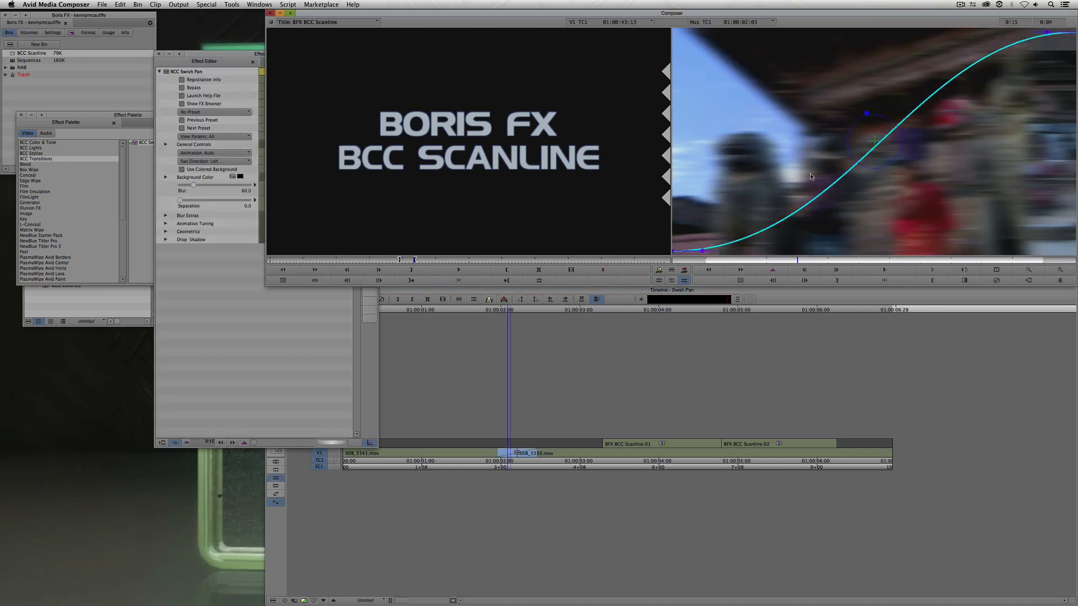
pyautogui.click(1046, 33)
pyautogui.moveTo(1046, 32); pyautogui.dragTo(1043, 33)
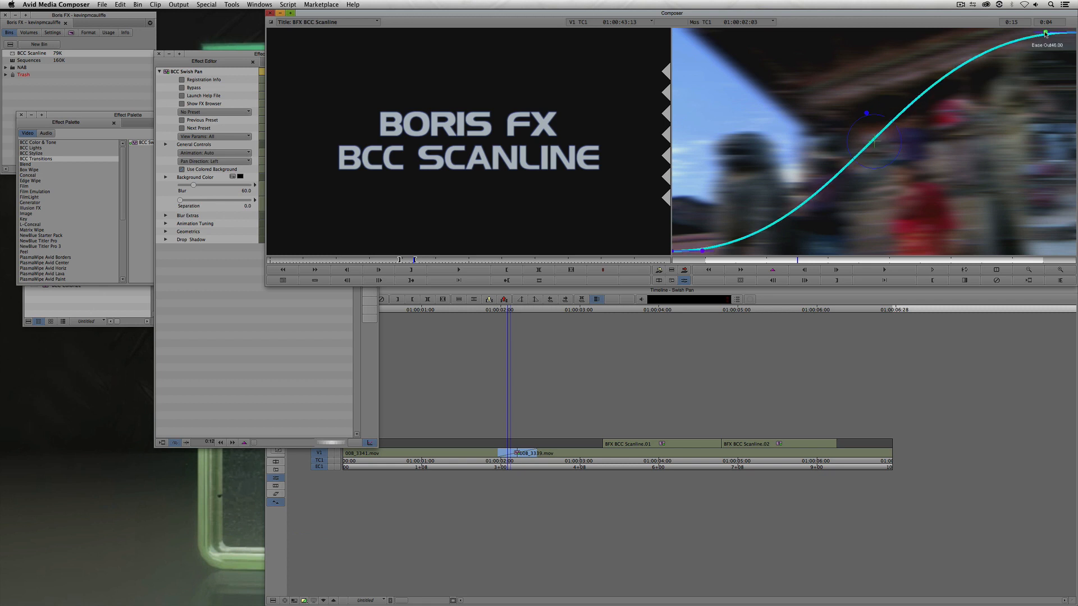
pyautogui.click(658, 280)
# Set the Blur Delay in the BCC Swish Pan's Blur Extras to -10.0 and scrub through the transition
pyautogui.click(495, 451)
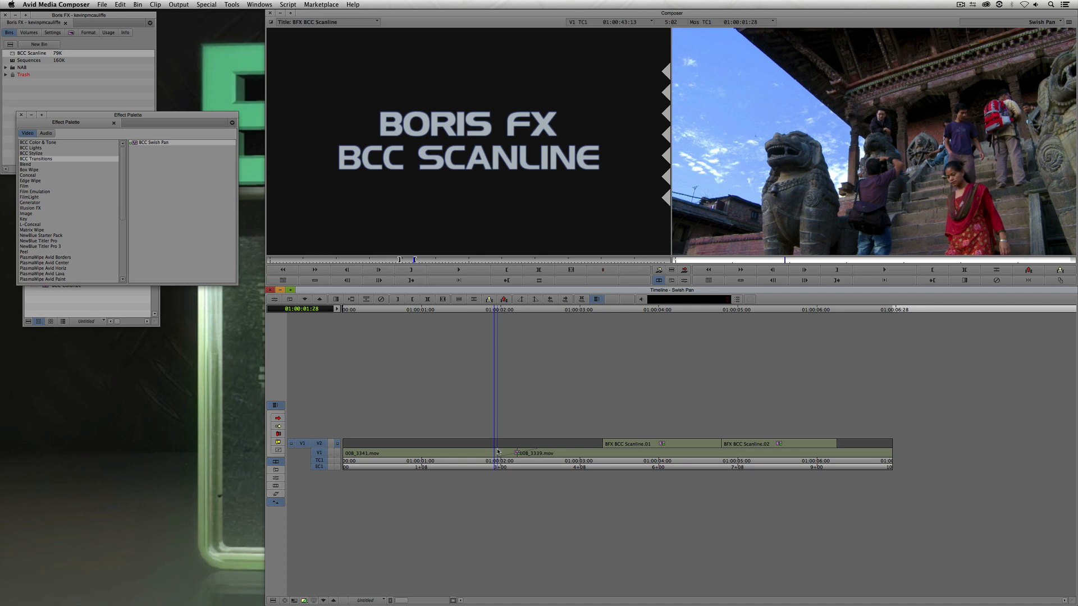
pyautogui.moveTo(497, 451); pyautogui.dragTo(461, 469)
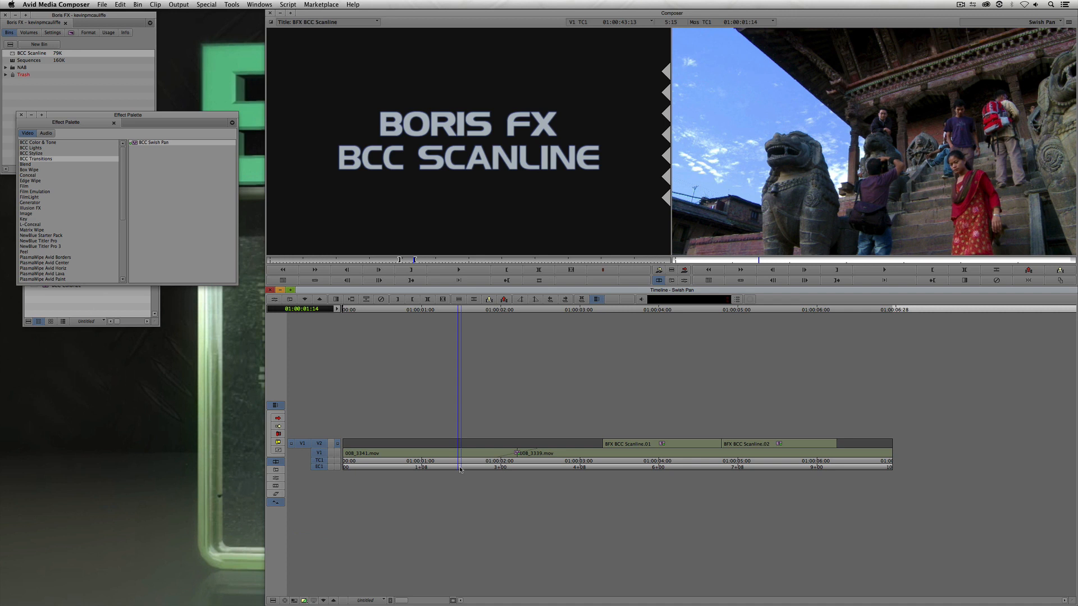
pyautogui.moveTo(460, 470); pyautogui.dragTo(503, 462)
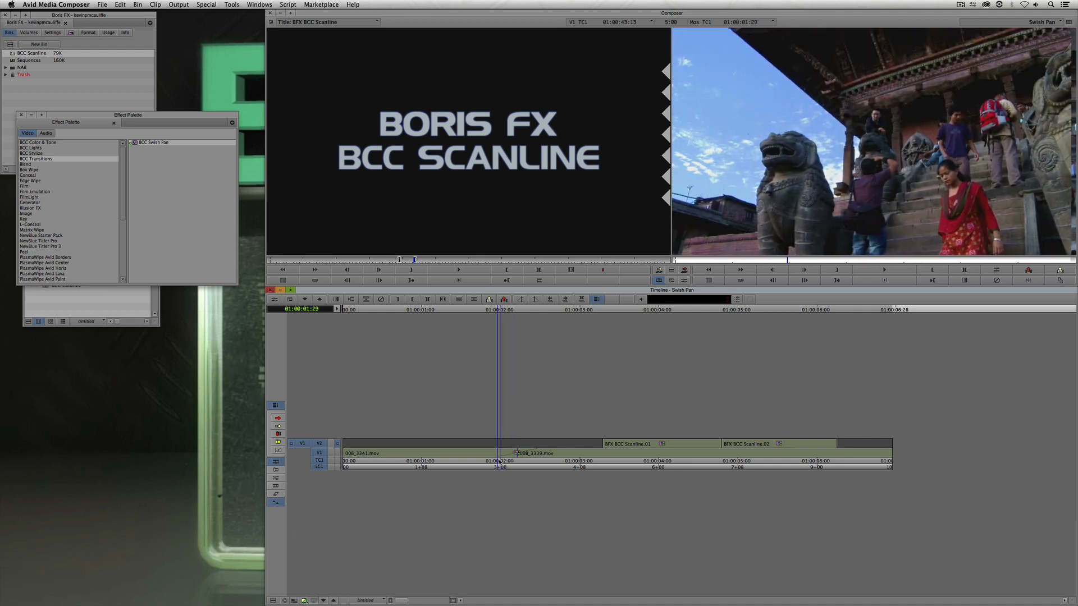
pyautogui.press('F8')
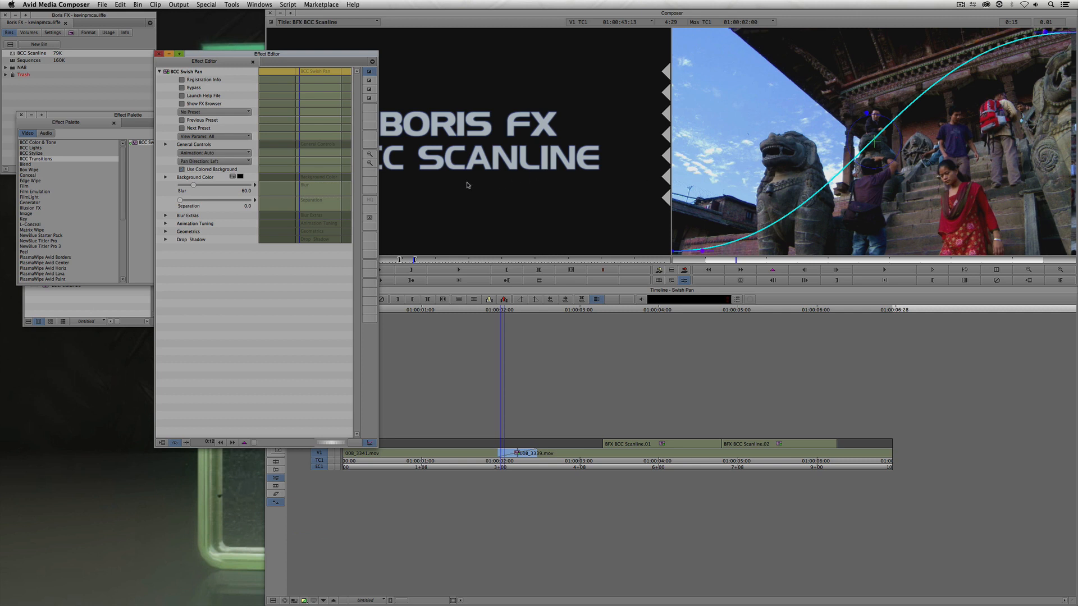
pyautogui.click(165, 217)
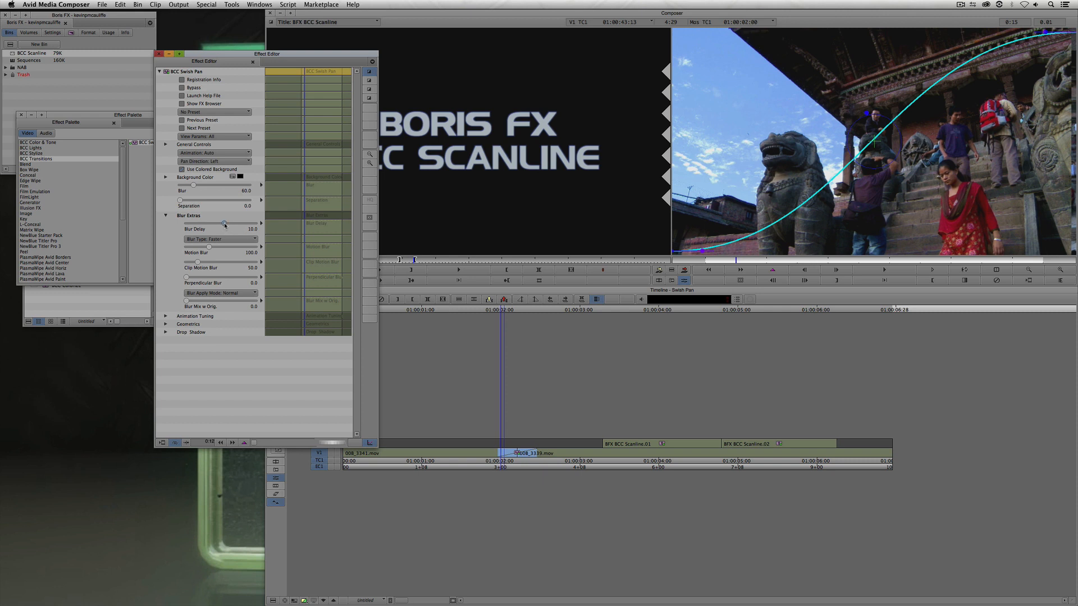
pyautogui.moveTo(225, 225); pyautogui.dragTo(220, 227)
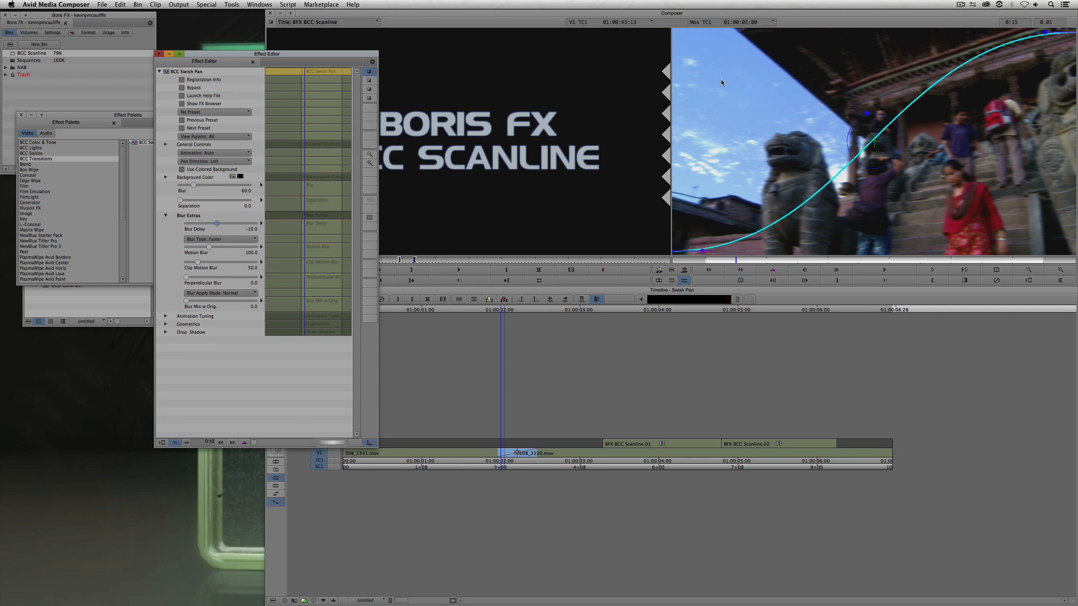
pyautogui.click(708, 261)
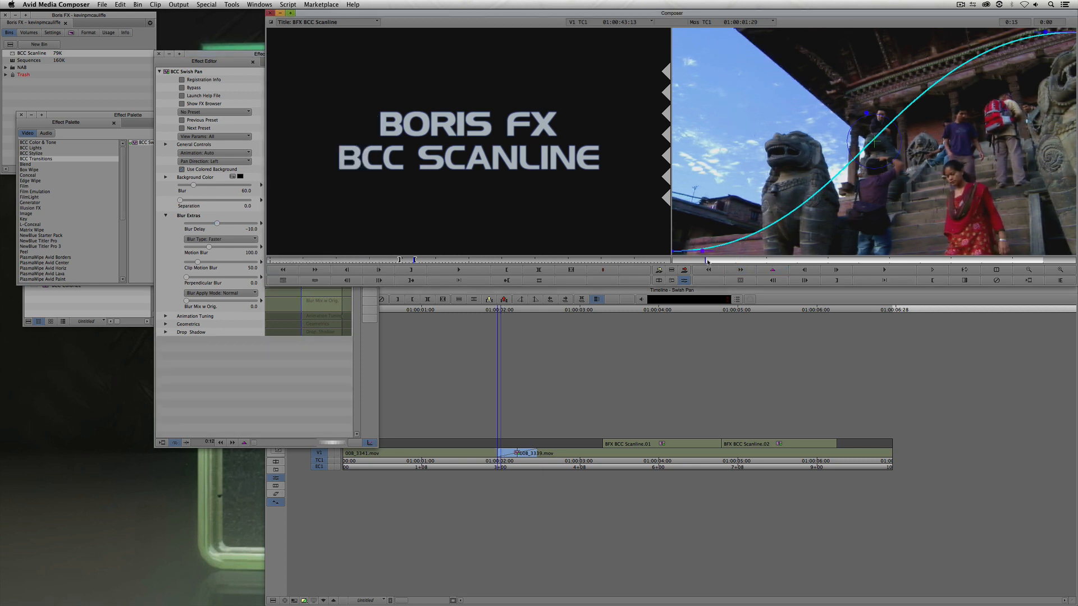
pyautogui.click(724, 261)
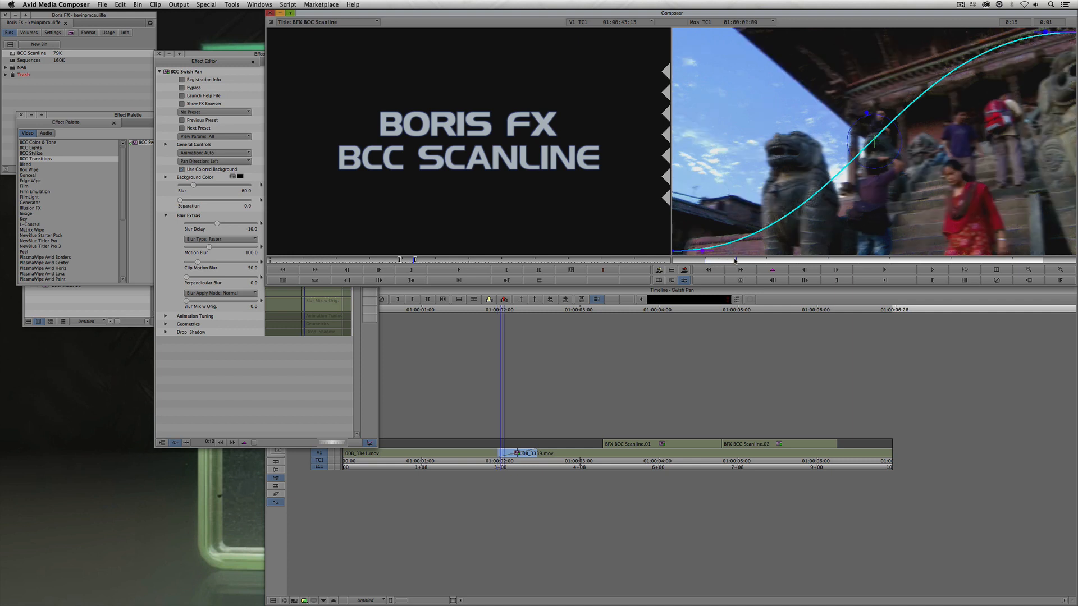
pyautogui.click(756, 259)
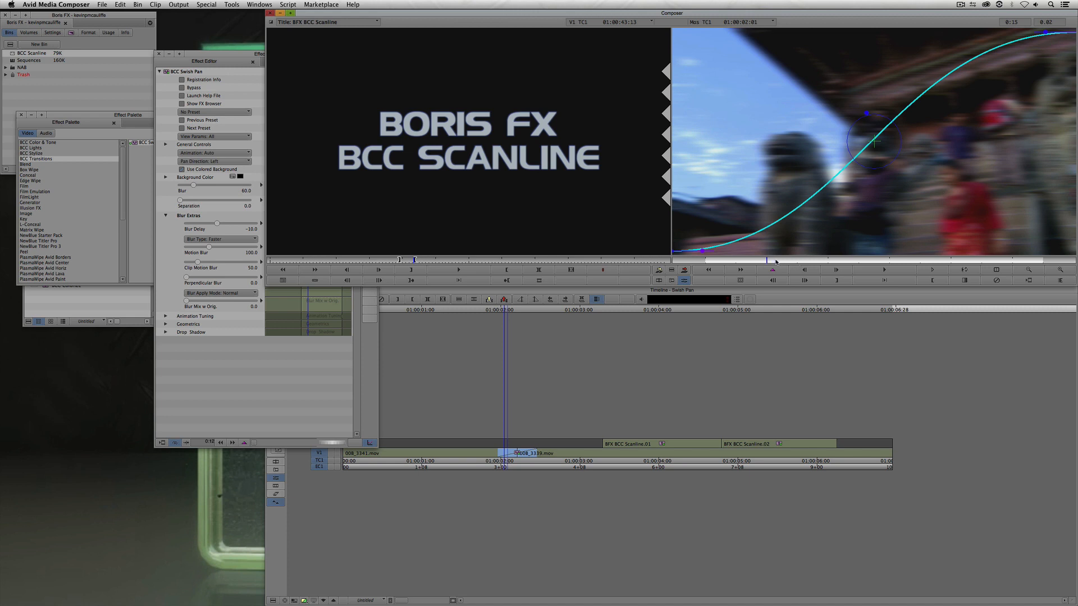
pyautogui.moveTo(772, 261); pyautogui.dragTo(1042, 264)
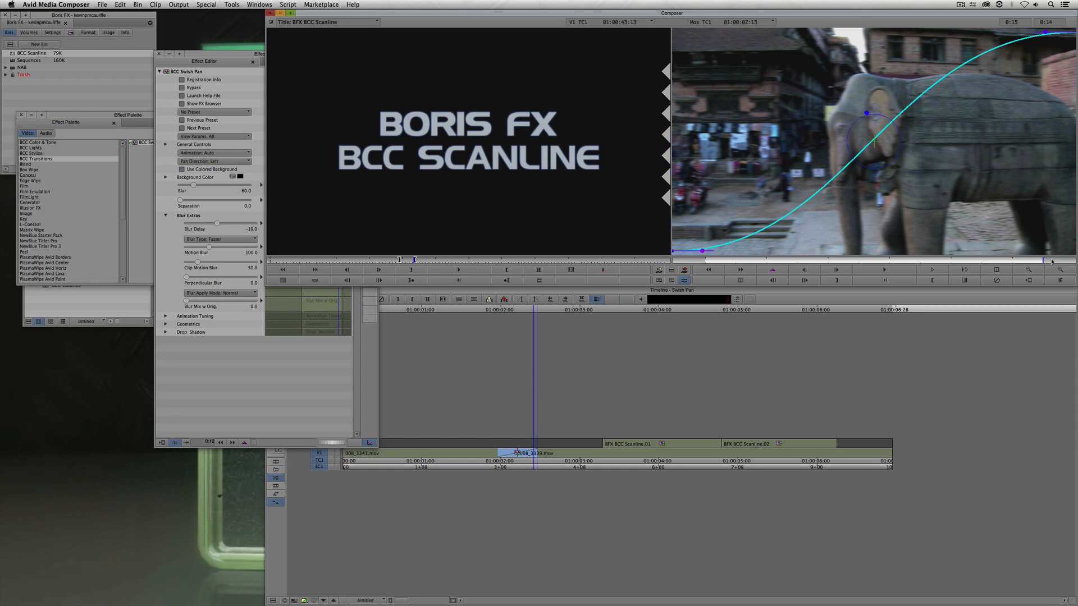
pyautogui.press('Escape')
# Play the sequence across the V1 cut several times to review the Swish Pan with its new blur delay
pyautogui.moveTo(472, 450); pyautogui.dragTo(458, 465)
pyautogui.press('space')
pyautogui.click(486, 466)
pyautogui.press('space')
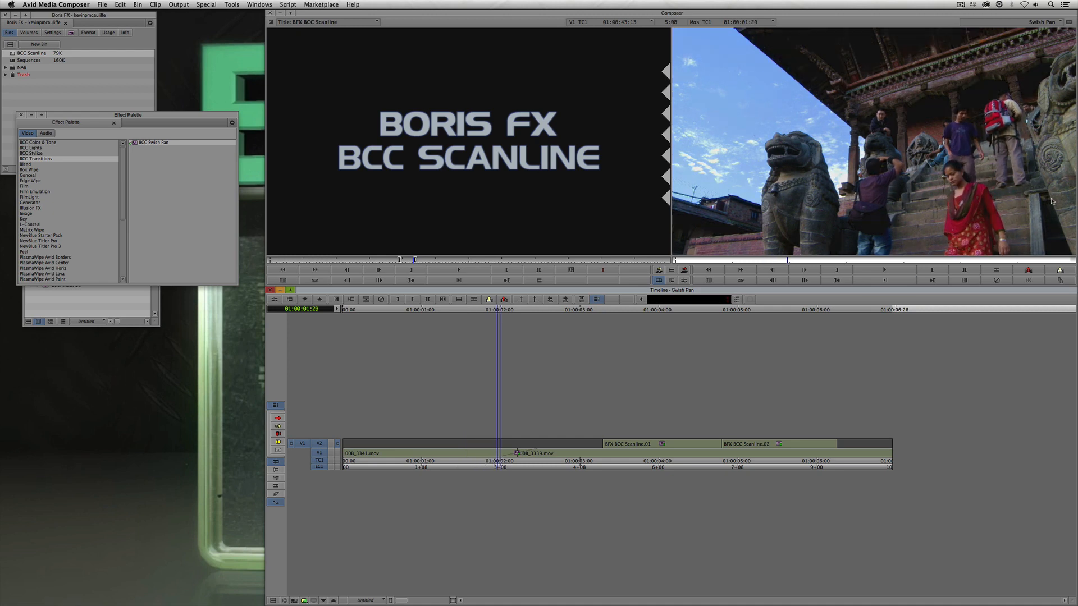
pyautogui.click(432, 448)
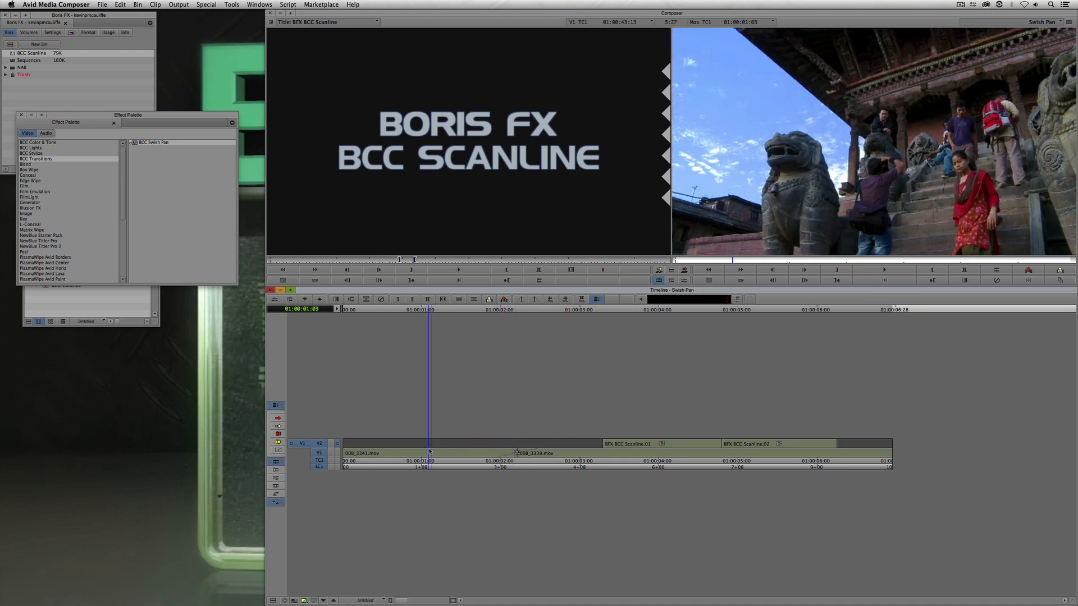
pyautogui.press('space')
pyautogui.press('space')
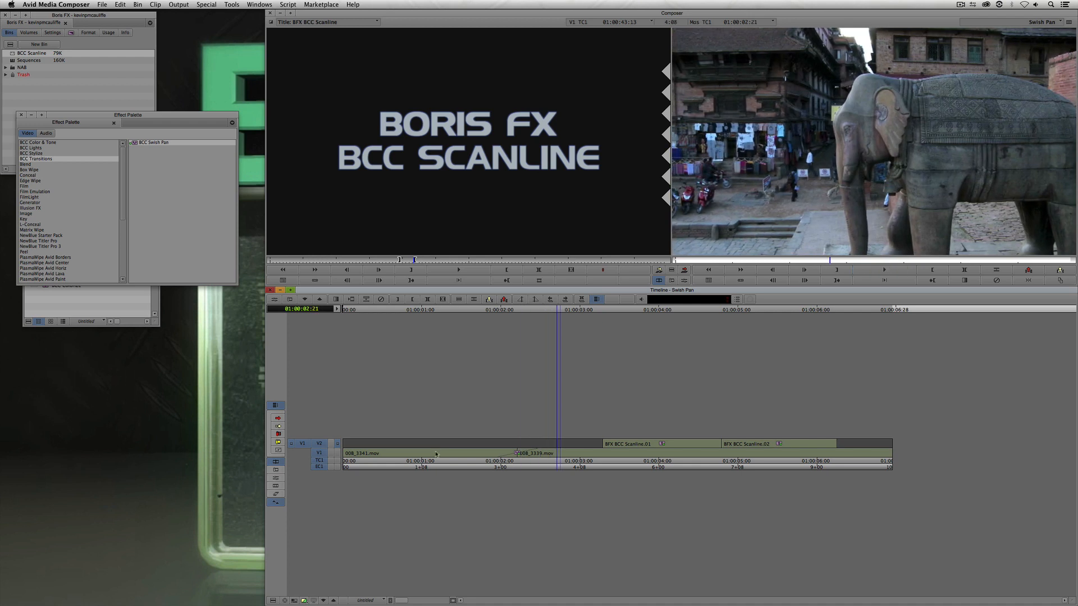
pyautogui.moveTo(477, 463); pyautogui.dragTo(417, 463)
pyautogui.press('space')
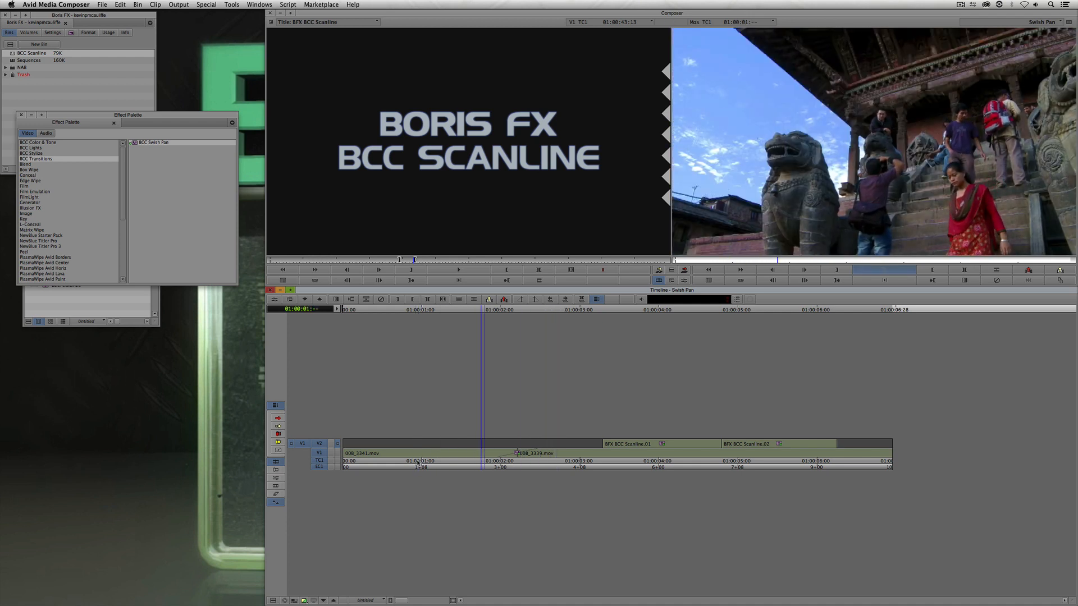
# Set the BCC Swish Pan's Pan Direction to Right and play back the transition at the V1 cut
pyautogui.click(488, 461)
pyautogui.moveTo(479, 461); pyautogui.dragTo(518, 462)
pyautogui.hotkey('shift', 'F10')
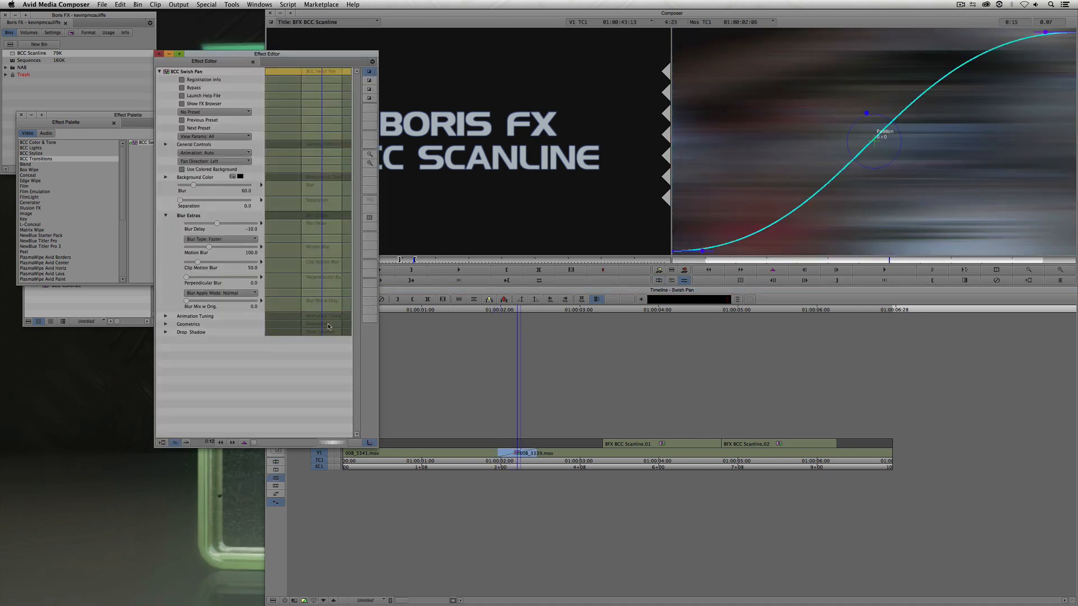
pyautogui.click(231, 164)
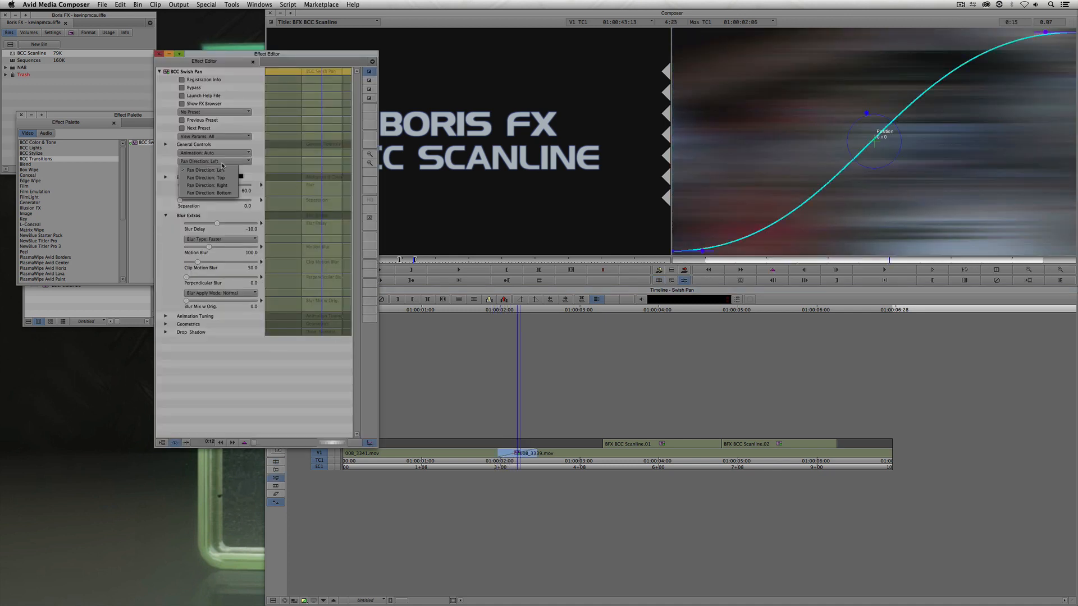
pyautogui.click(222, 185)
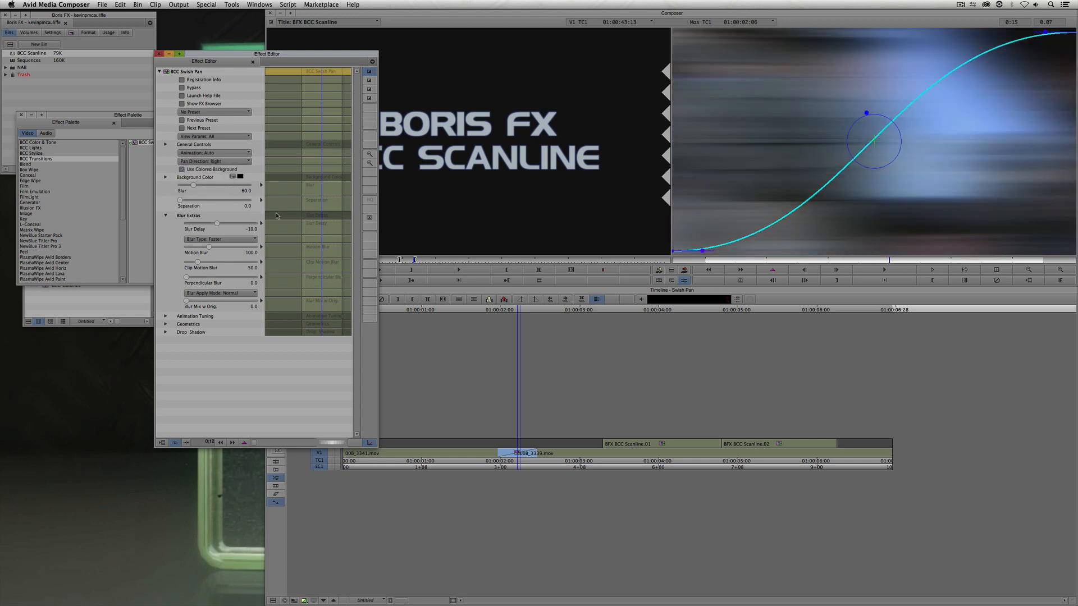
pyautogui.click(471, 463)
pyautogui.press('space')
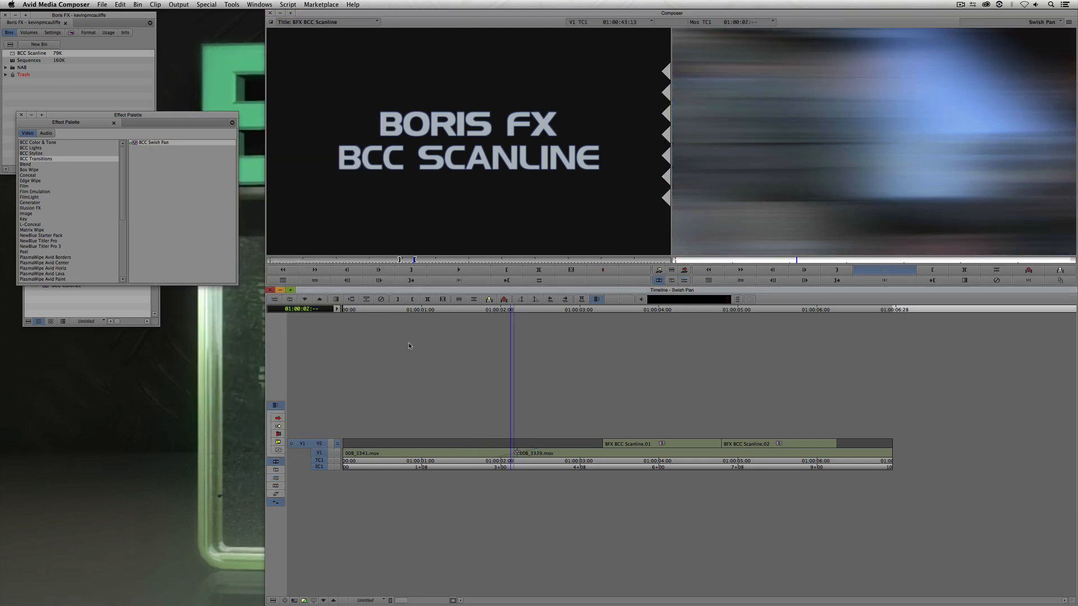
pyautogui.press('space')
pyautogui.click(515, 460)
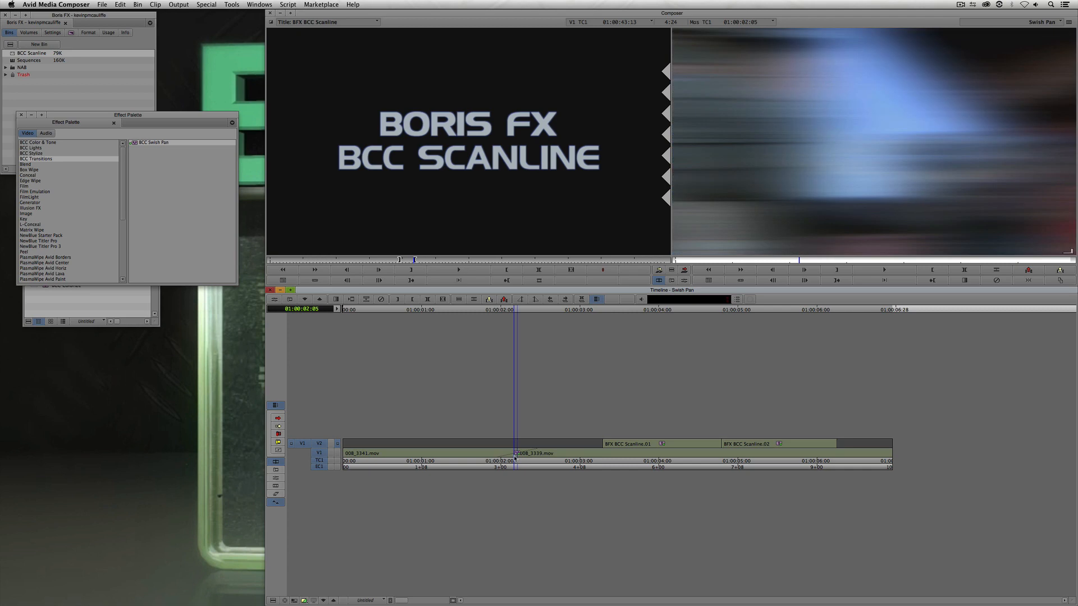
# Change the Pan Direction of the BCC Swish Pan transition on the V1 cut
pyautogui.press("'")
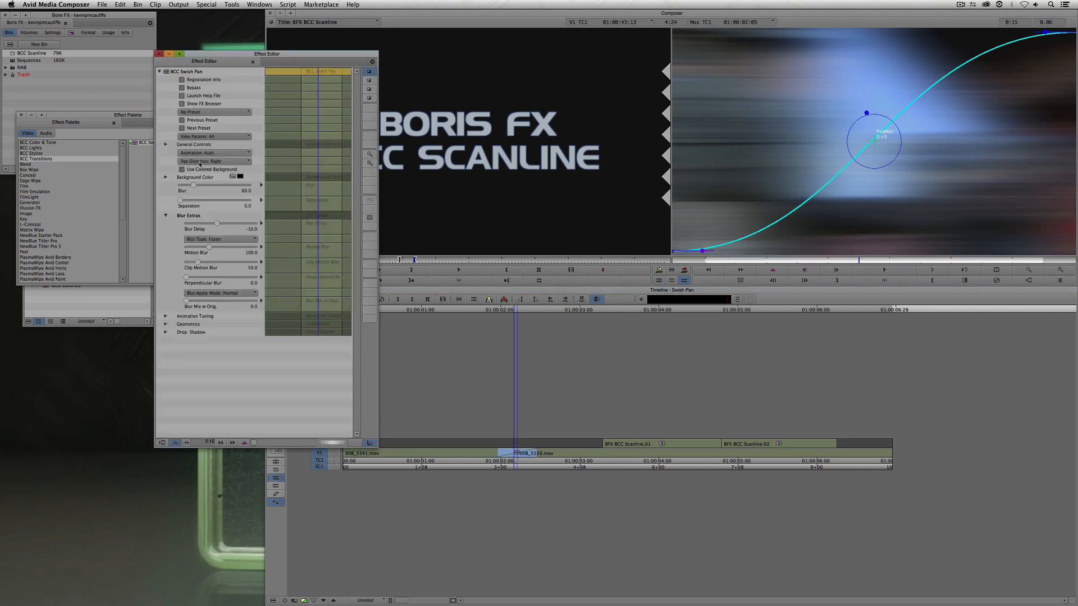
pyautogui.click(199, 163)
pyautogui.click(204, 178)
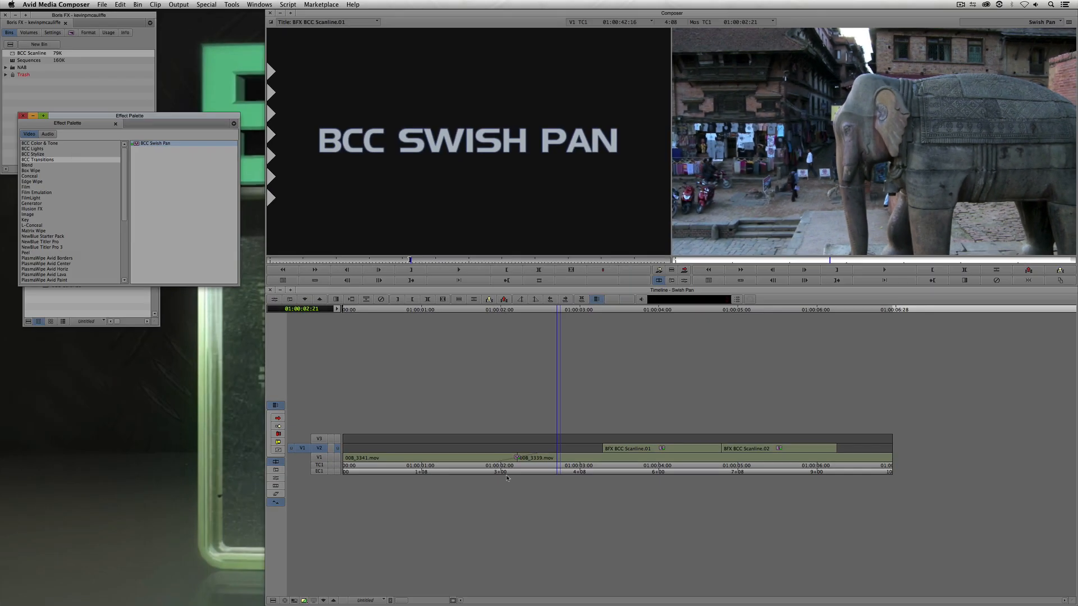
# Apply the BCC Swish Pan to the cut between the two V2 titles and inspect its effect parameters
pyautogui.moveTo(569, 457); pyautogui.dragTo(673, 460)
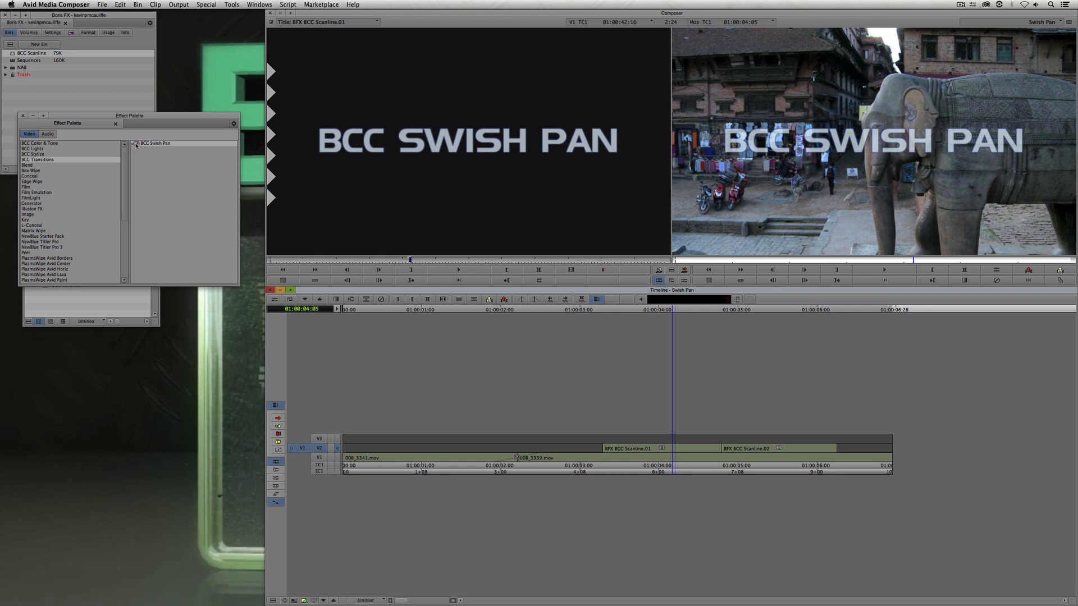
pyautogui.click(136, 143)
pyautogui.moveTo(553, 293); pyautogui.dragTo(721, 449)
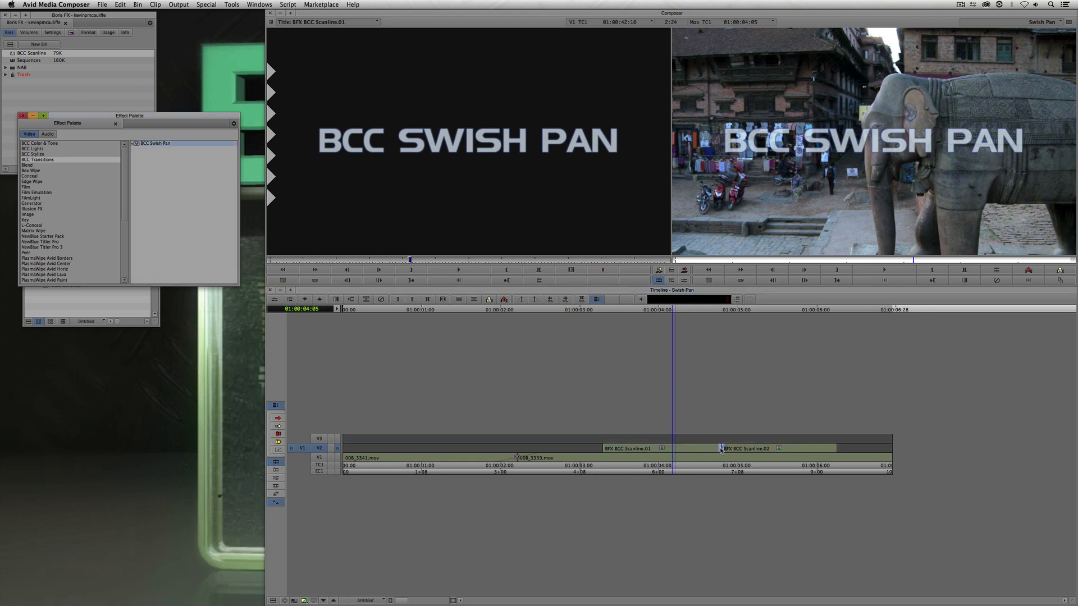
pyautogui.moveTo(721, 450)
pyautogui.mouseDown()
pyautogui.moveTo(682, 458)
pyautogui.moveTo(794, 457)
pyautogui.moveTo(722, 461)
pyautogui.mouseUp()
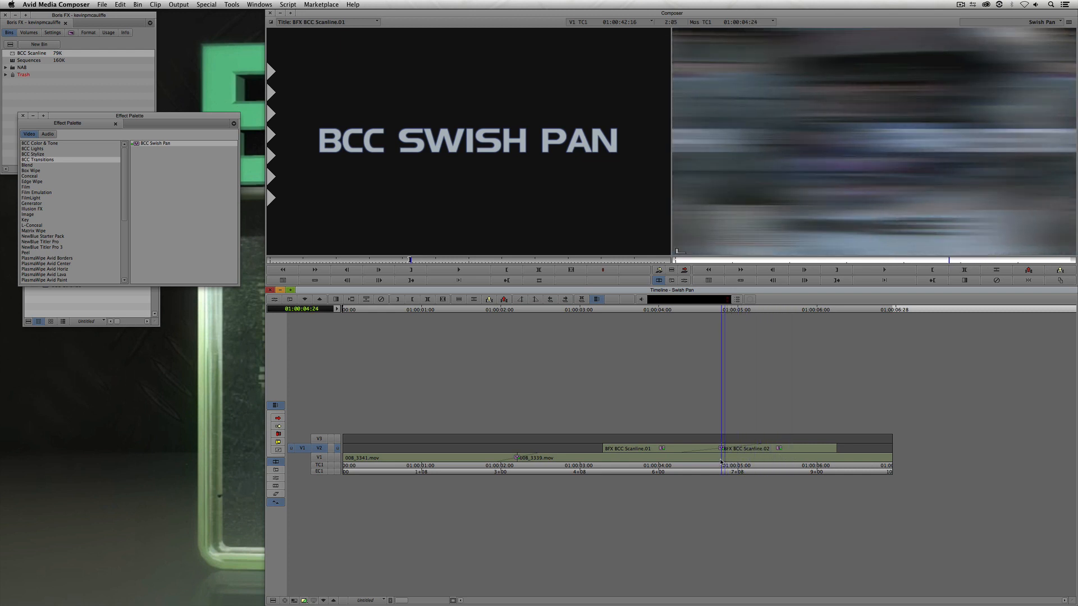
pyautogui.press('F8')
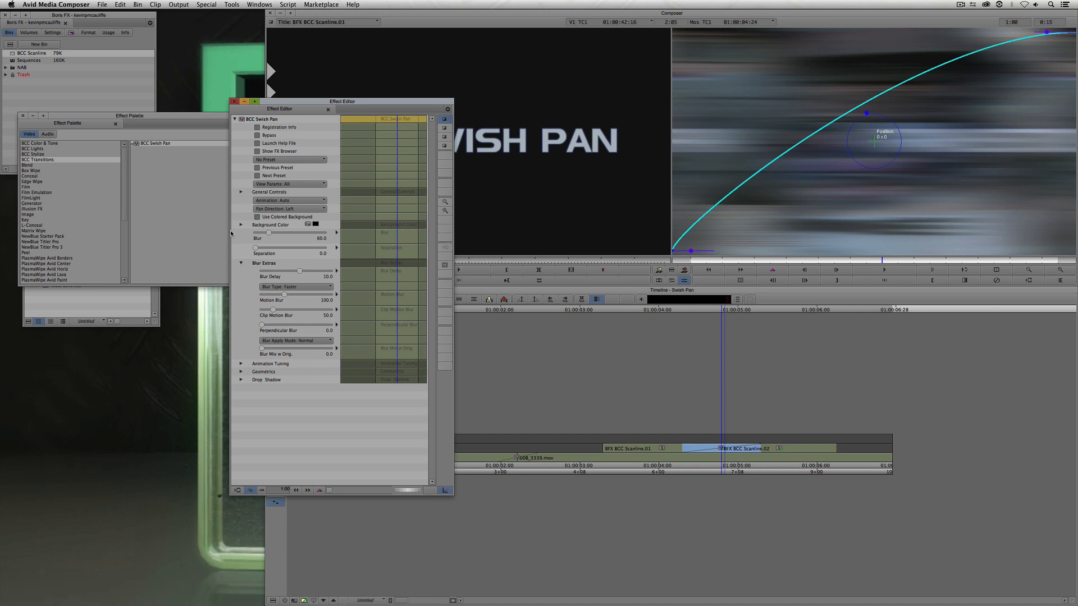
pyautogui.click(234, 102)
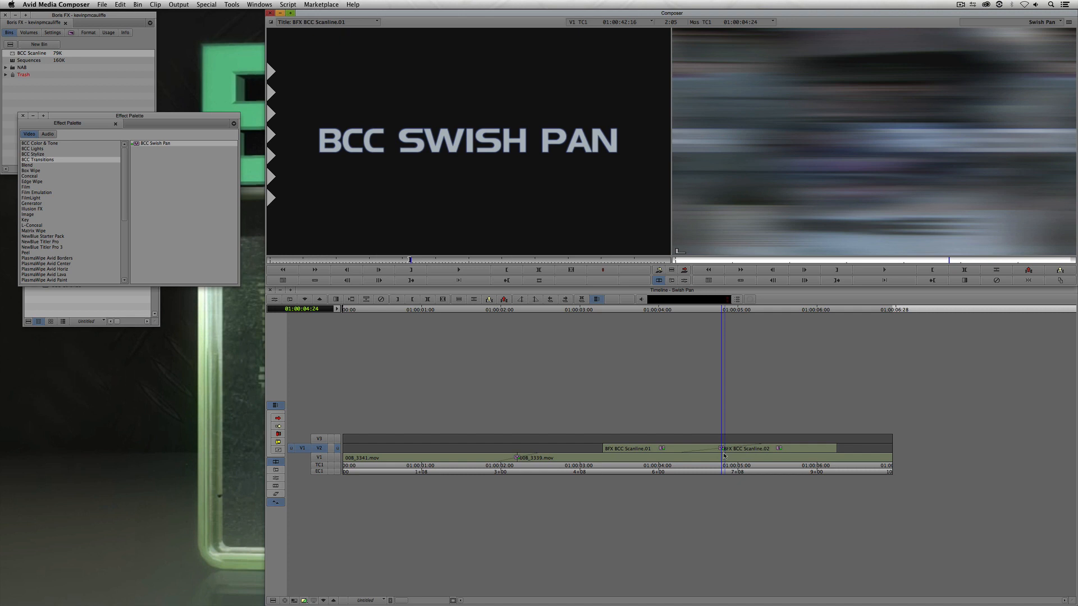
# Move the title BFX BCC Scanline.02 from V2 up to V3, keeping its position in time
pyautogui.click(278, 418)
pyautogui.moveTo(738, 448); pyautogui.dragTo(683, 447)
pyautogui.click(277, 419)
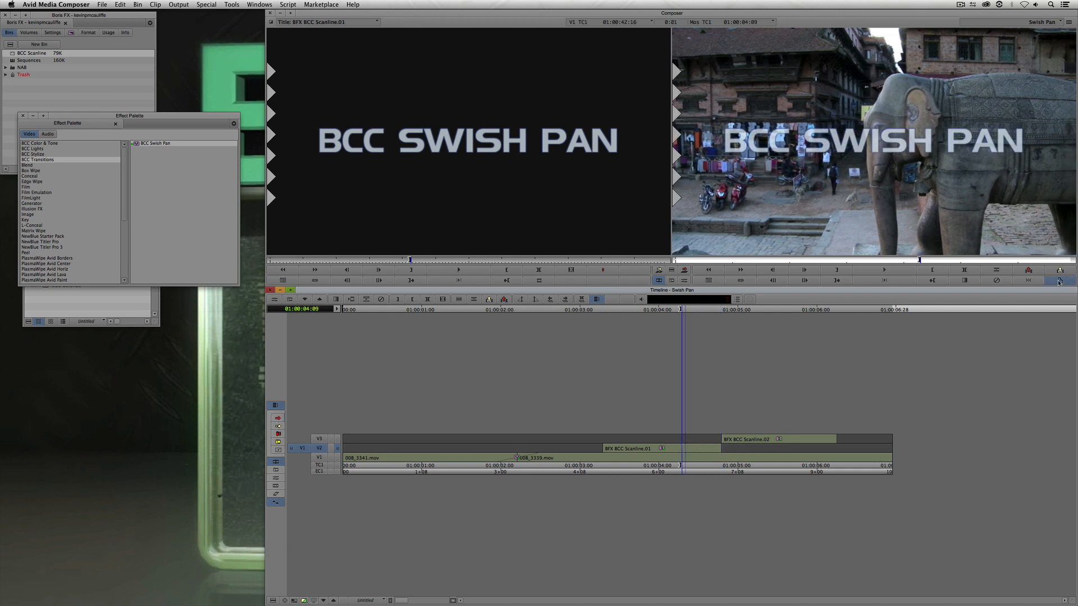
# Extend the head of the V3 title back to 01:00:04:03 so that it overlaps the V2 title
pyautogui.click(679, 454)
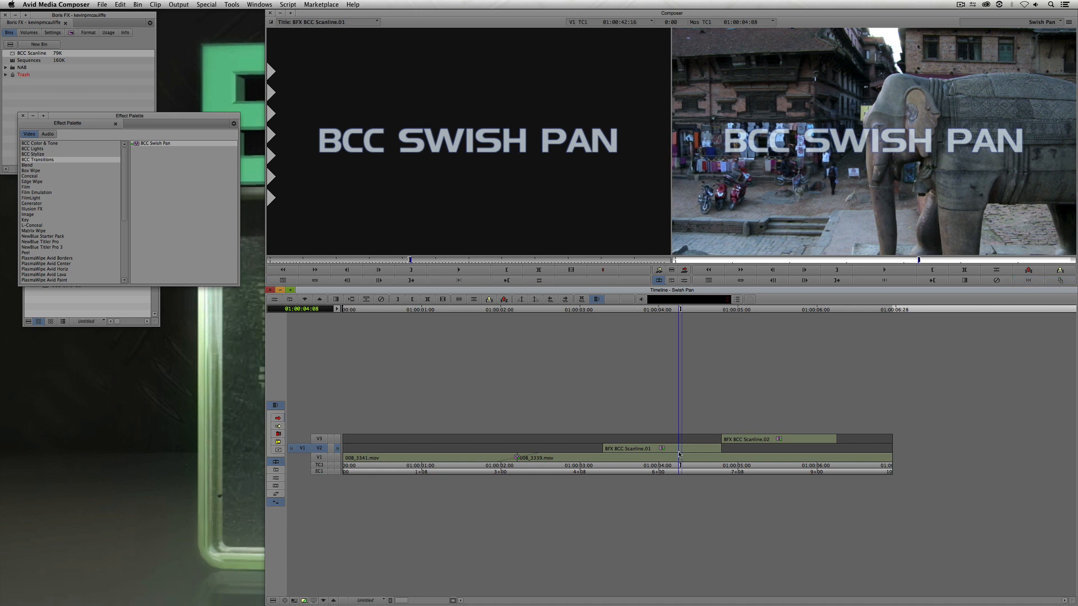
pyautogui.press('Left')
pyautogui.press('Left')
pyautogui.press('Left')
pyautogui.press('Left')
pyautogui.press('Left')
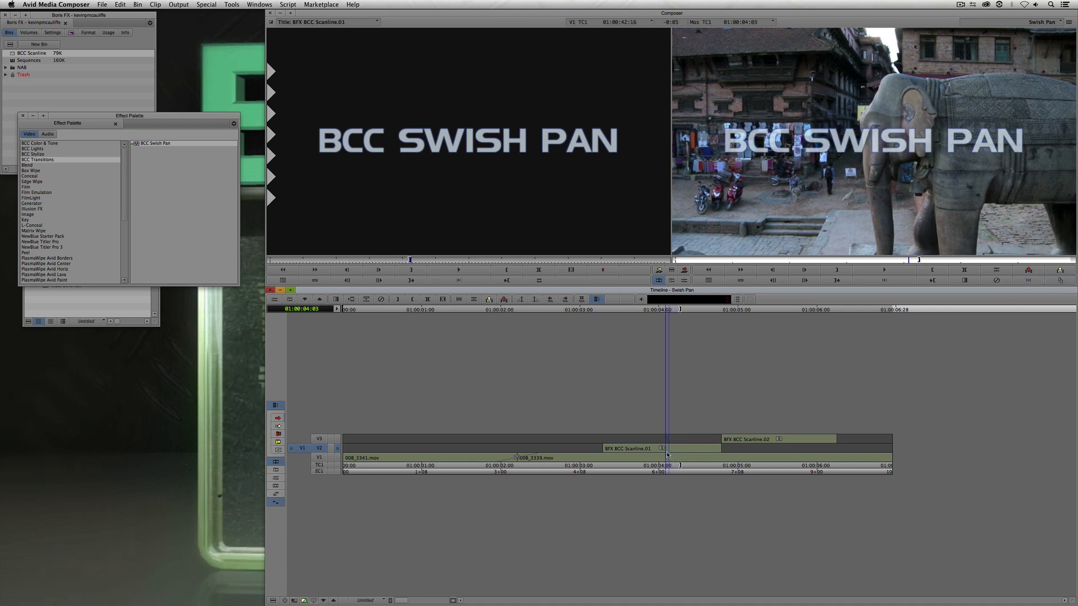
pyautogui.click(319, 439)
pyautogui.click(1028, 280)
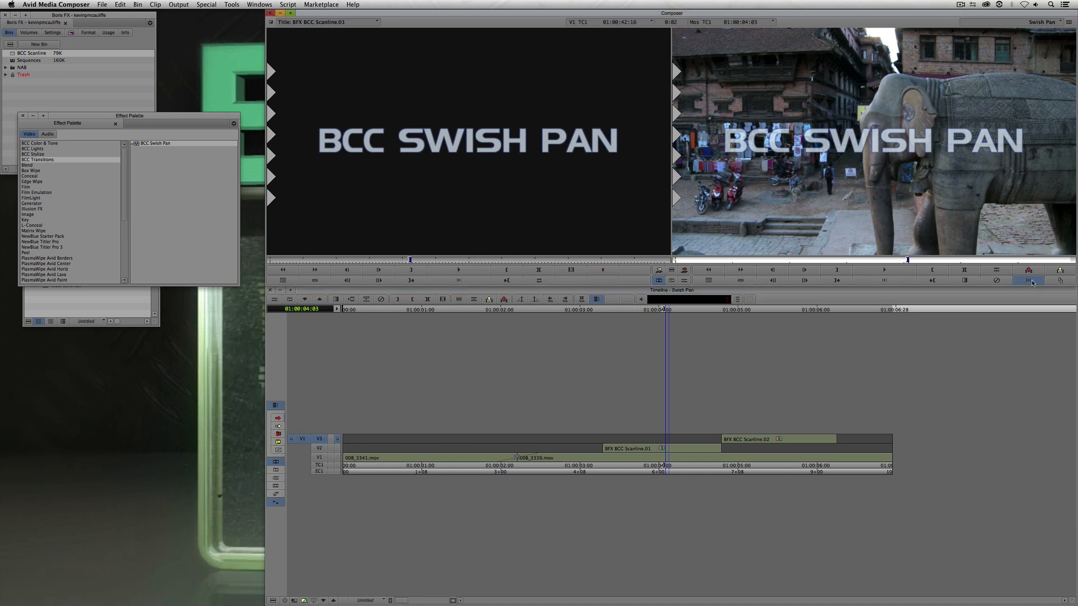
# Add an edit to the V3 title at the V2 title's end, and one to the V2 title at 01:00:04:03
pyautogui.click(724, 449)
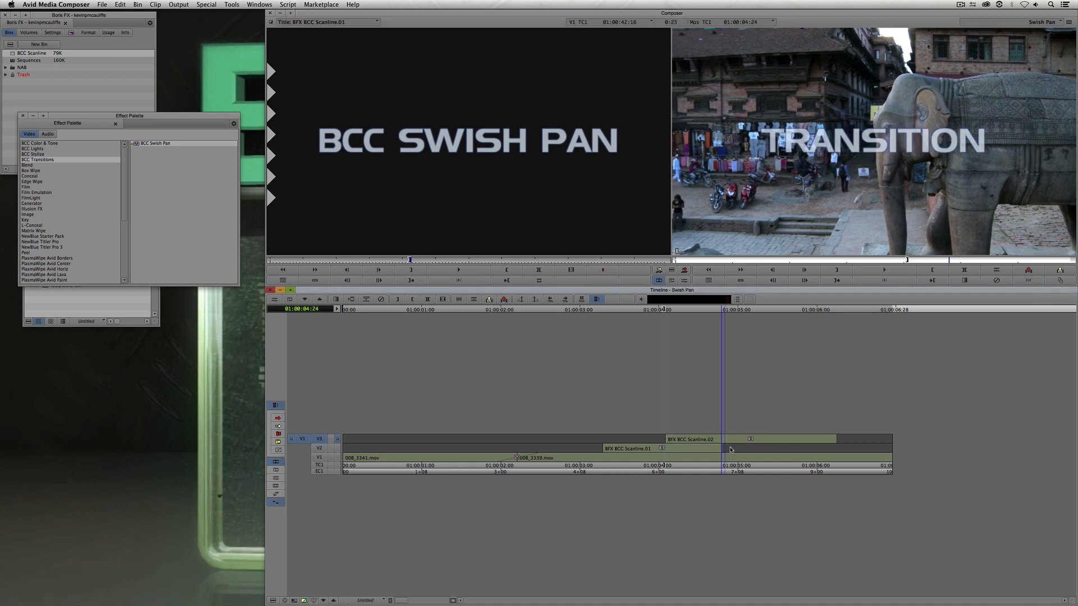
pyautogui.press('F4')
pyautogui.keyDown('super'); pyautogui.click(668, 449); pyautogui.keyUp('super')
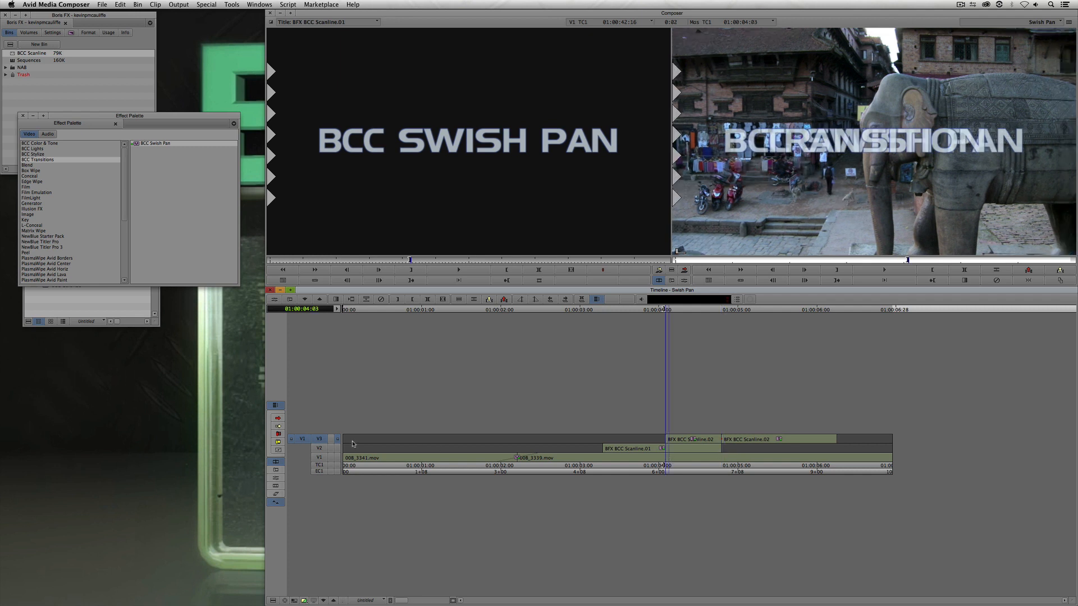
pyautogui.click(322, 448)
pyautogui.click(321, 440)
pyautogui.press('F4')
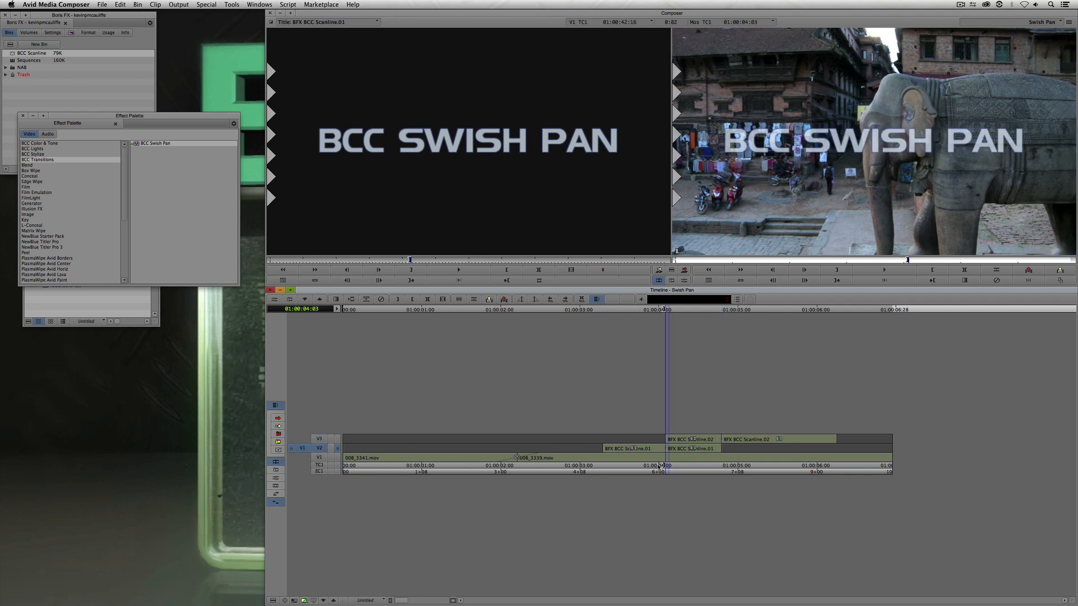
# Apply the BCC Swish Pan to the overlapping segment of the V2 title
pyautogui.moveTo(636, 449); pyautogui.dragTo(682, 451)
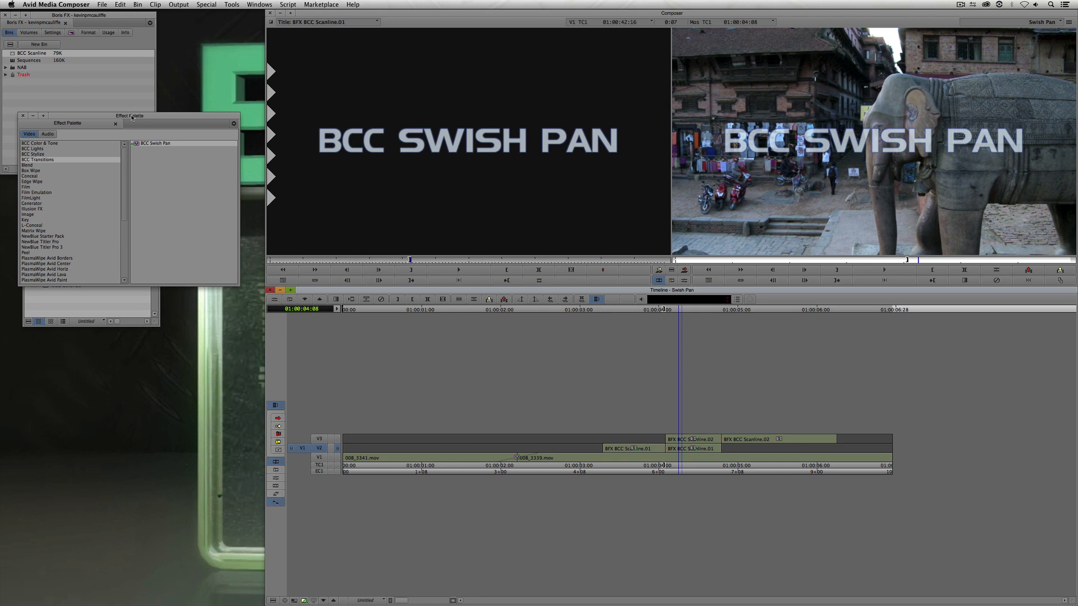
pyautogui.click(152, 131)
pyautogui.moveTo(137, 145); pyautogui.dragTo(688, 448)
pyautogui.press('Right')
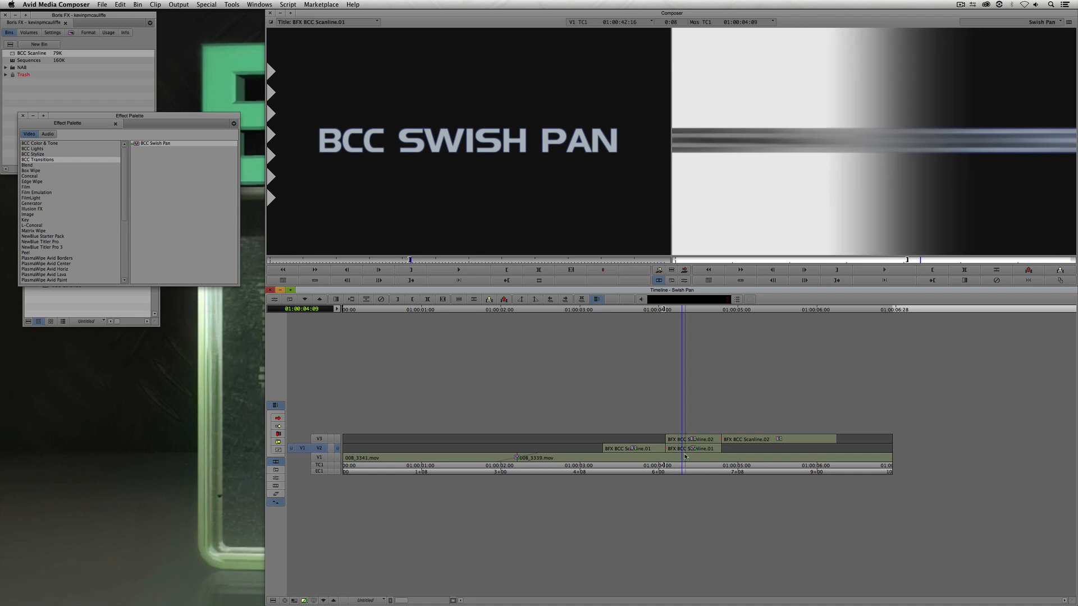
# Enable Apply to Title-Matte for the V2 title's BCC Swish Pan and scrub back to the segment's start
pyautogui.hotkey('shift', 'F8')
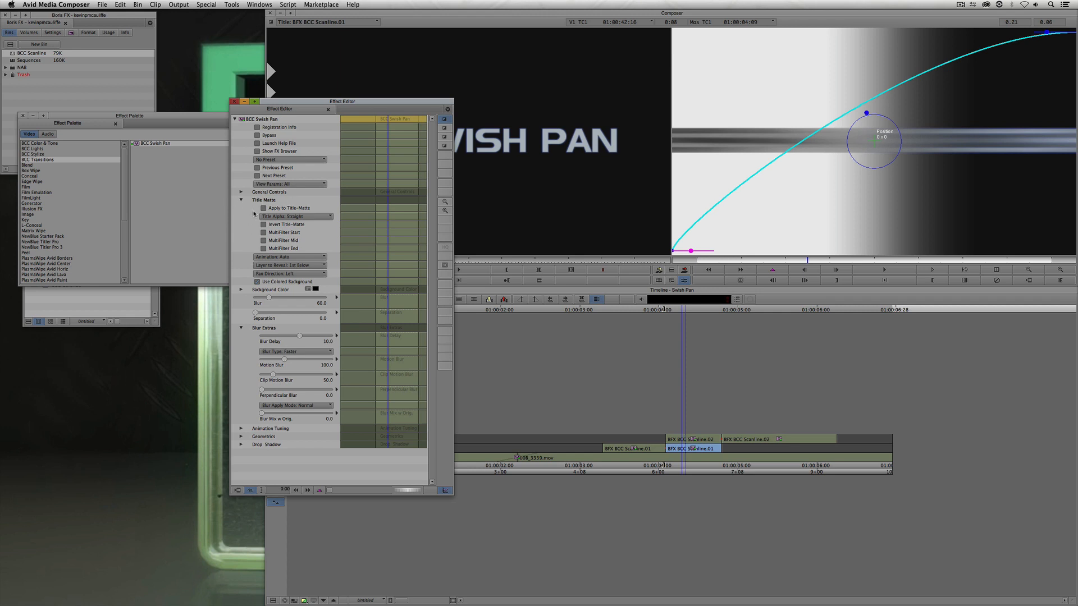
pyautogui.click(263, 208)
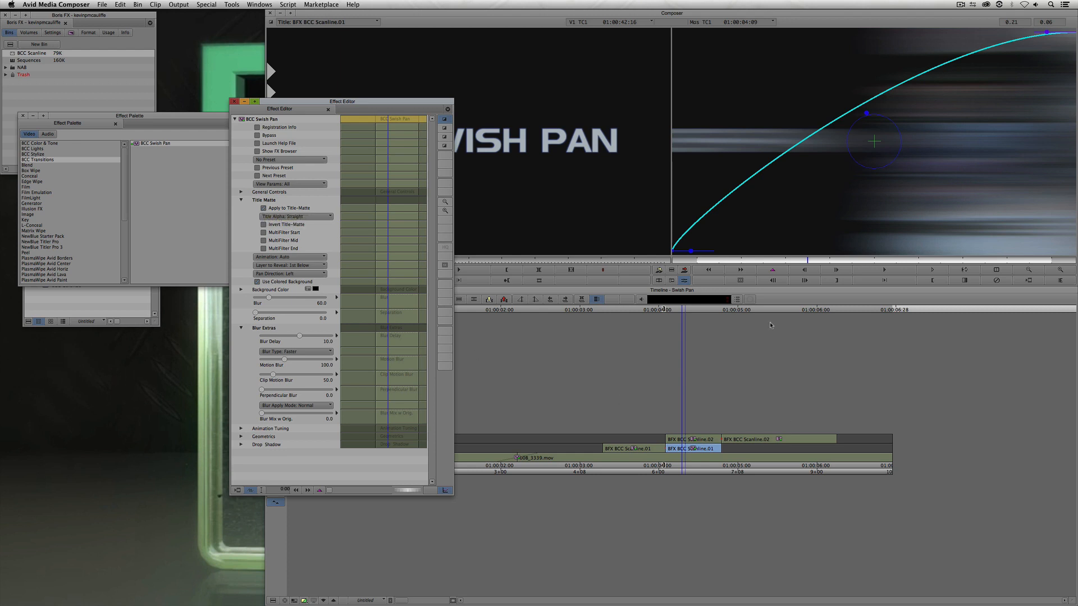
pyautogui.moveTo(701, 260); pyautogui.dragTo(622, 278)
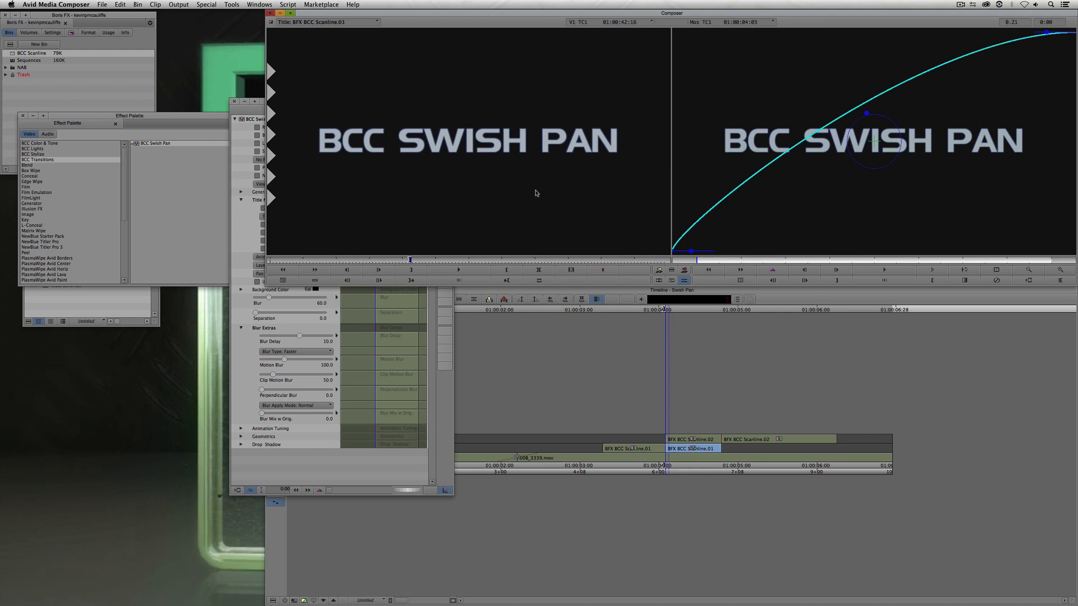
pyautogui.click(432, 287)
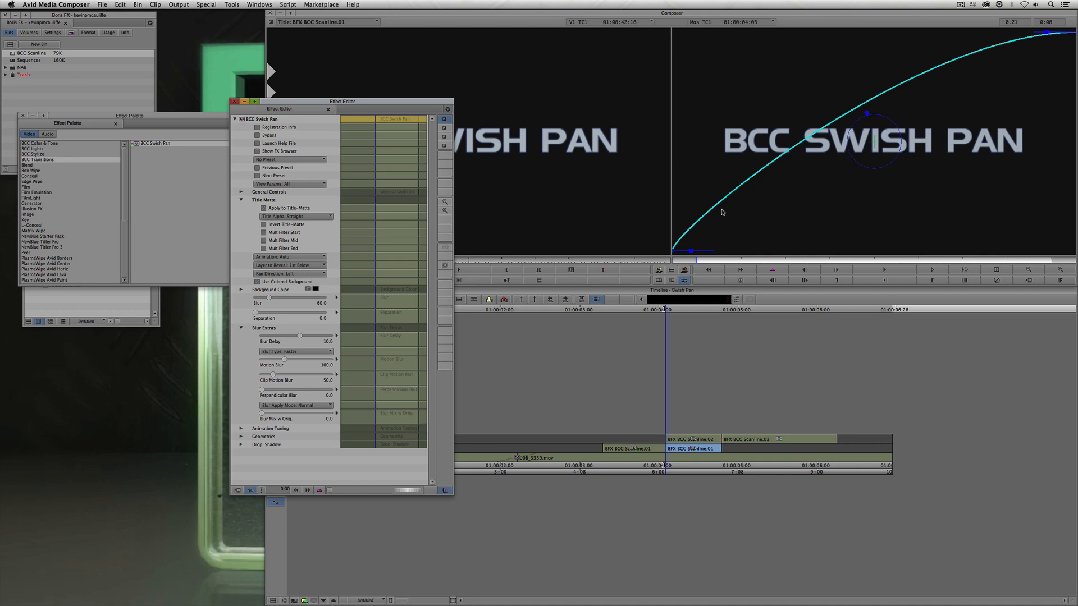
# Set Layer to Reveal to None, turn off Use Colored Background, and scrub through the title's Swish Pan
pyautogui.click(284, 267)
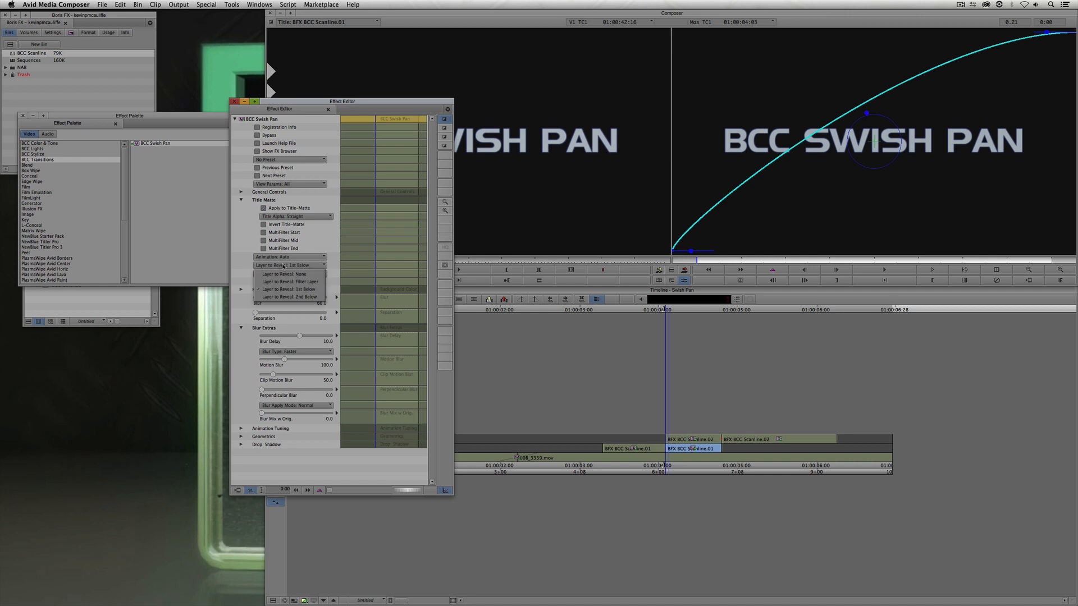
pyautogui.click(283, 277)
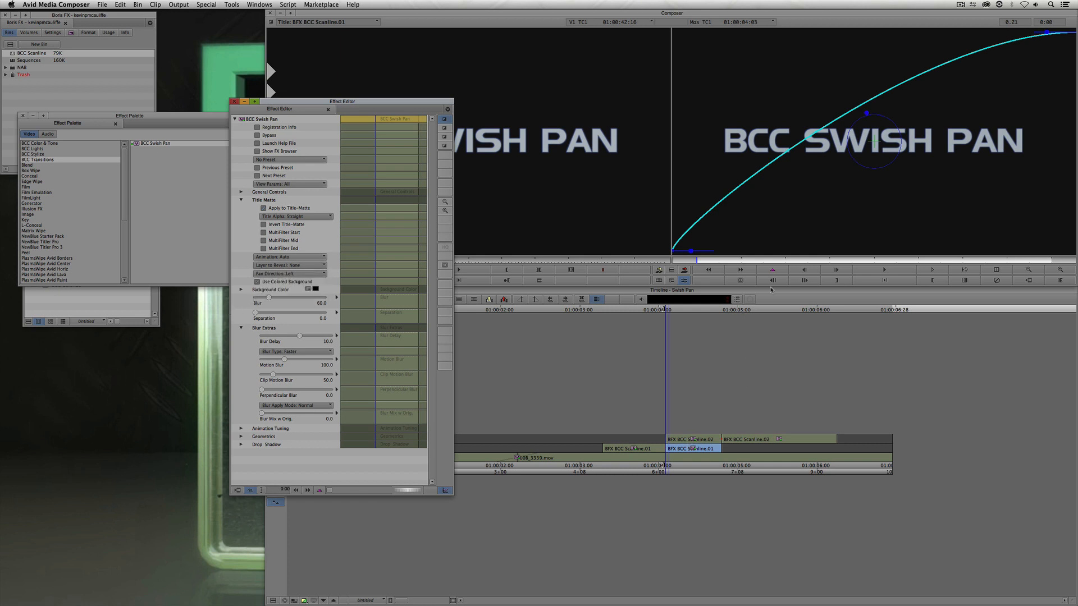
pyautogui.click(835, 270)
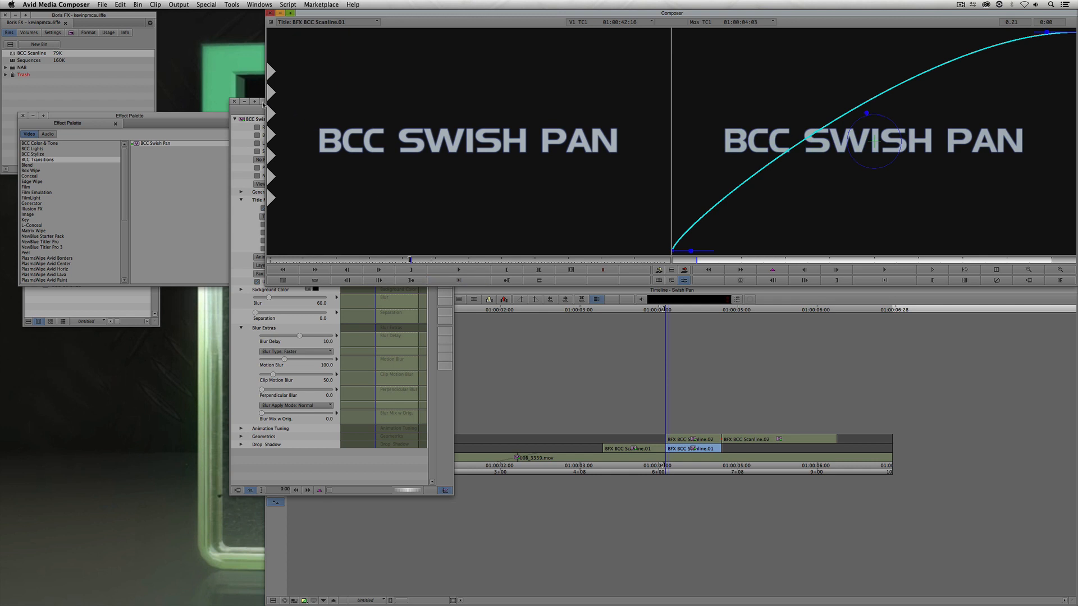
pyautogui.click(263, 104)
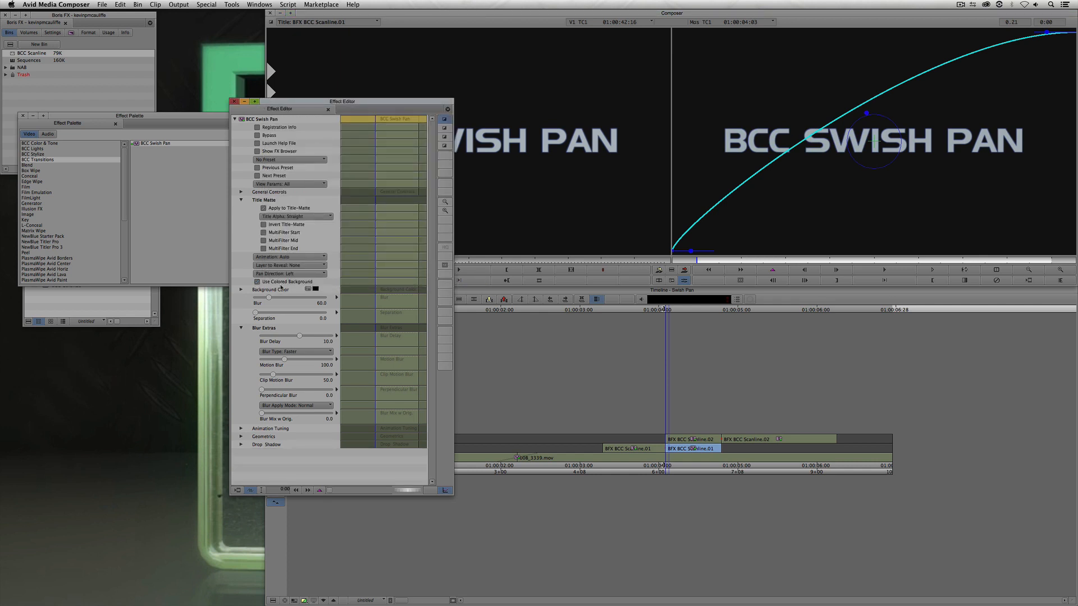
pyautogui.click(257, 282)
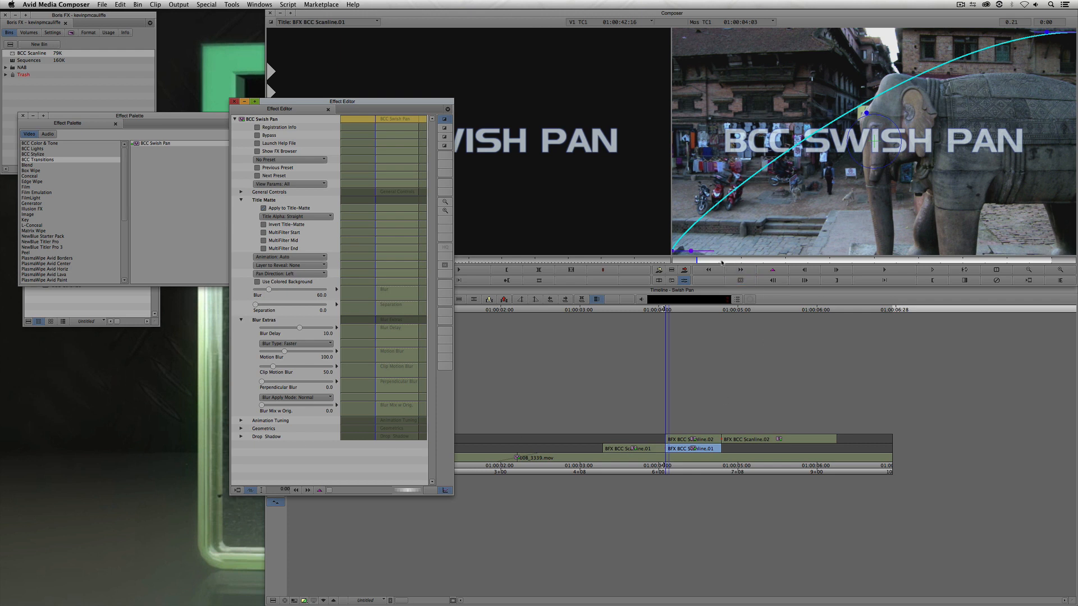
pyautogui.click(742, 261)
pyautogui.moveTo(748, 265); pyautogui.dragTo(834, 288)
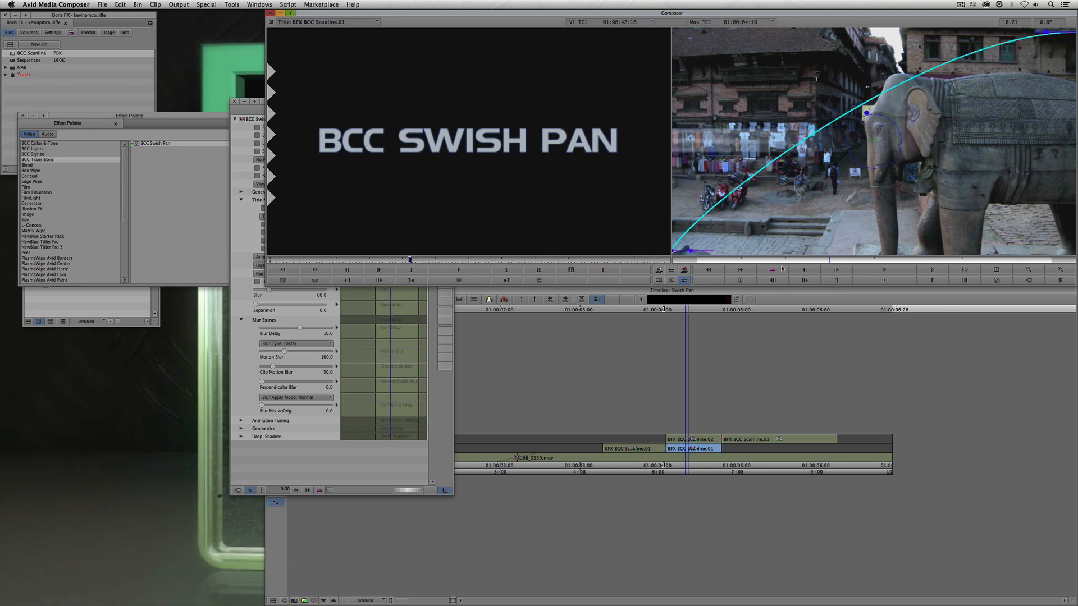
# Set the Swish Pan's Animation to Pct. Done and keyframe Percent Done at 0 at 01:00:04:10
pyautogui.click(262, 103)
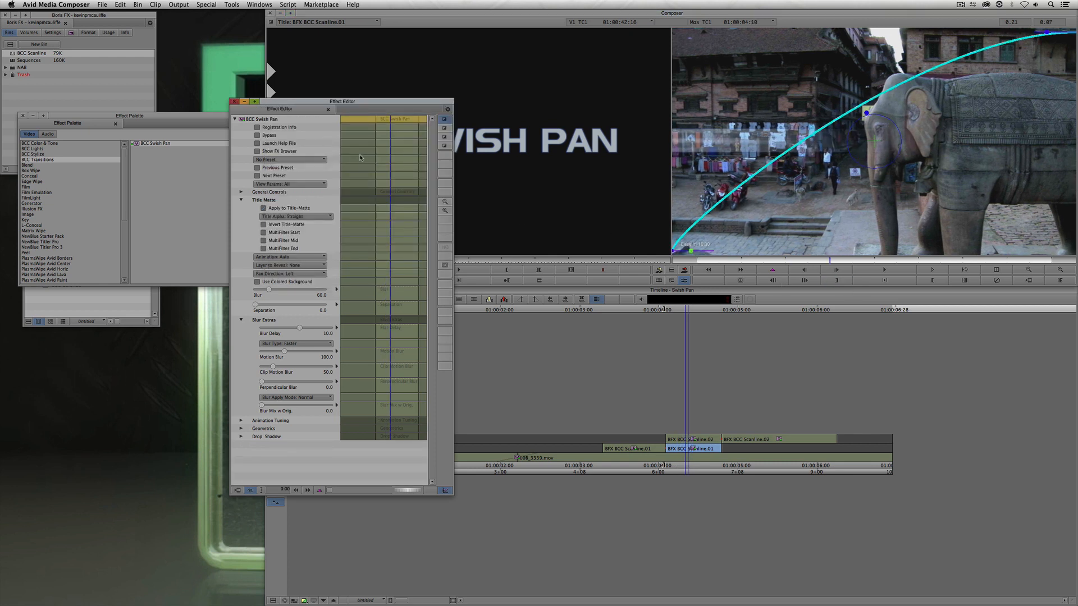
pyautogui.click(278, 257)
pyautogui.click(282, 274)
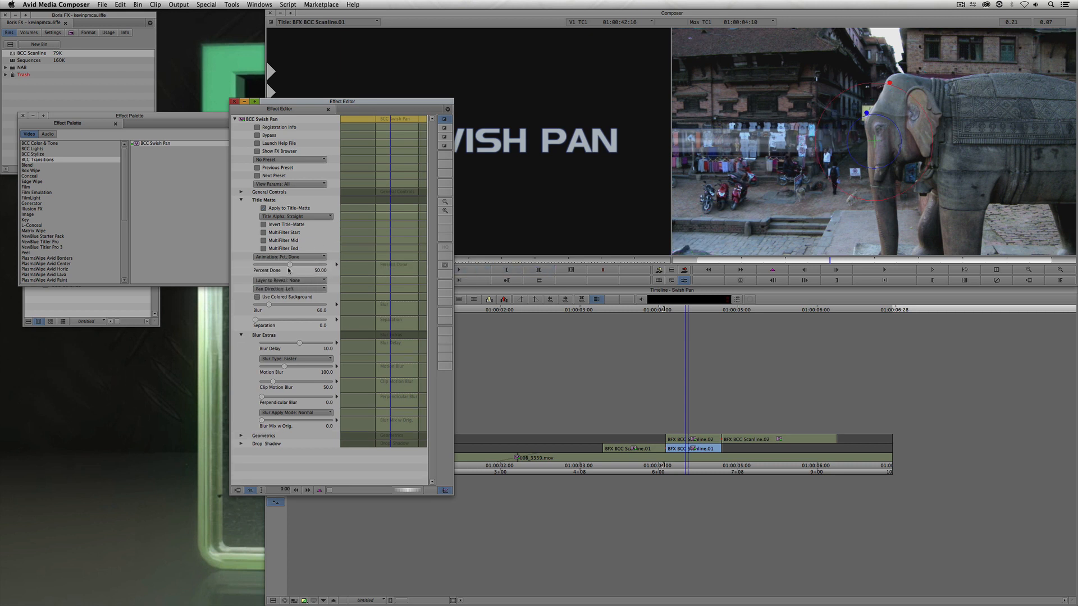
pyautogui.moveTo(288, 269); pyautogui.dragTo(247, 270)
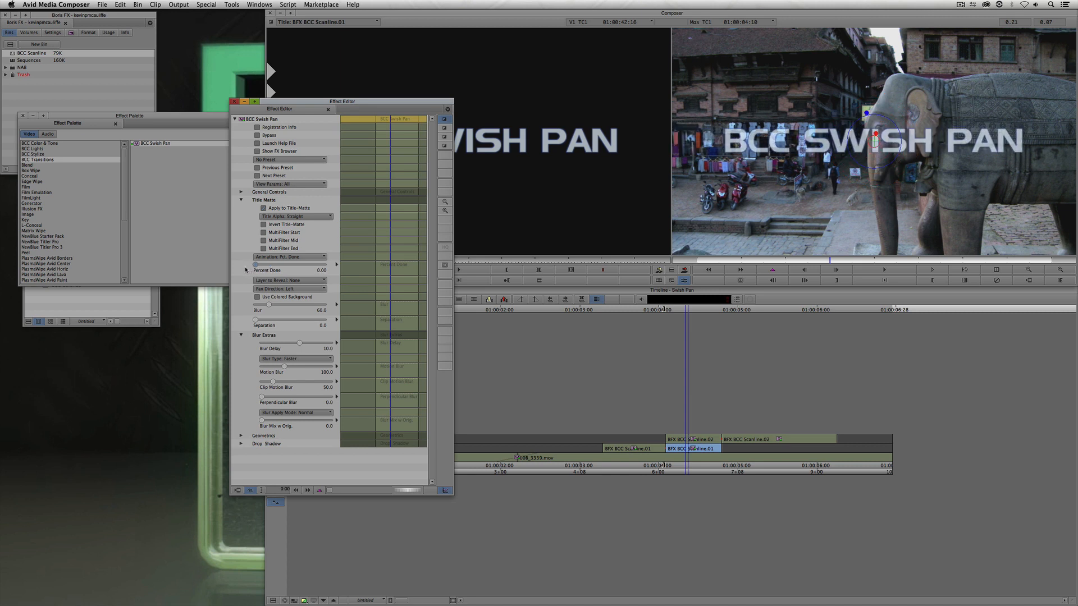
pyautogui.rightClick(392, 266)
pyautogui.click(409, 269)
# Add a Percent Done keyframe of 100 at the end of the title segment, 01:00:04:23
pyautogui.moveTo(400, 271); pyautogui.dragTo(424, 273)
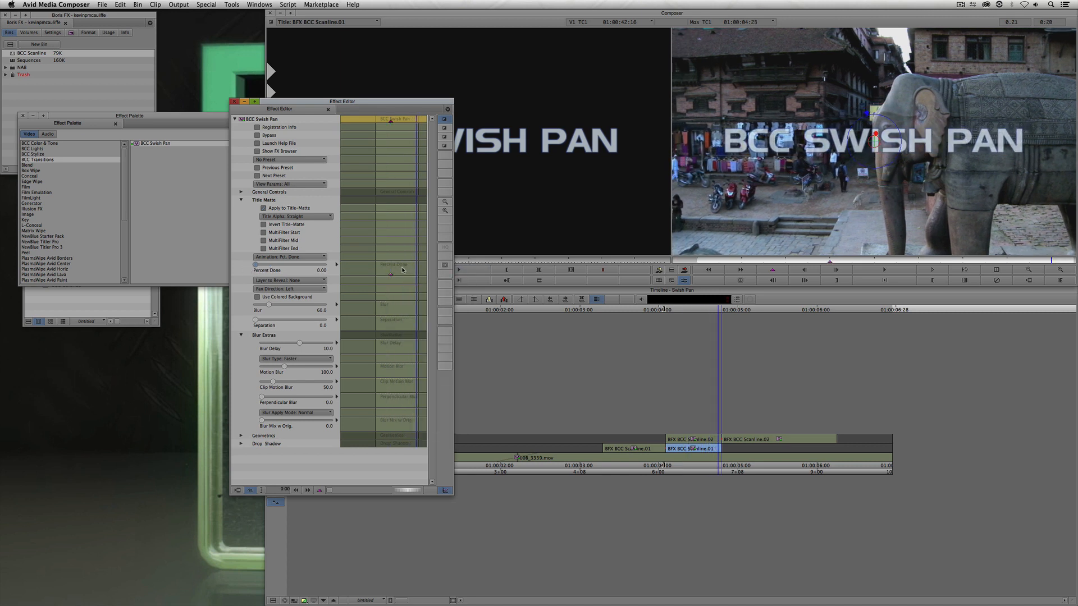
pyautogui.rightClick(402, 270)
pyautogui.click(413, 271)
pyautogui.moveTo(256, 267); pyautogui.dragTo(333, 268)
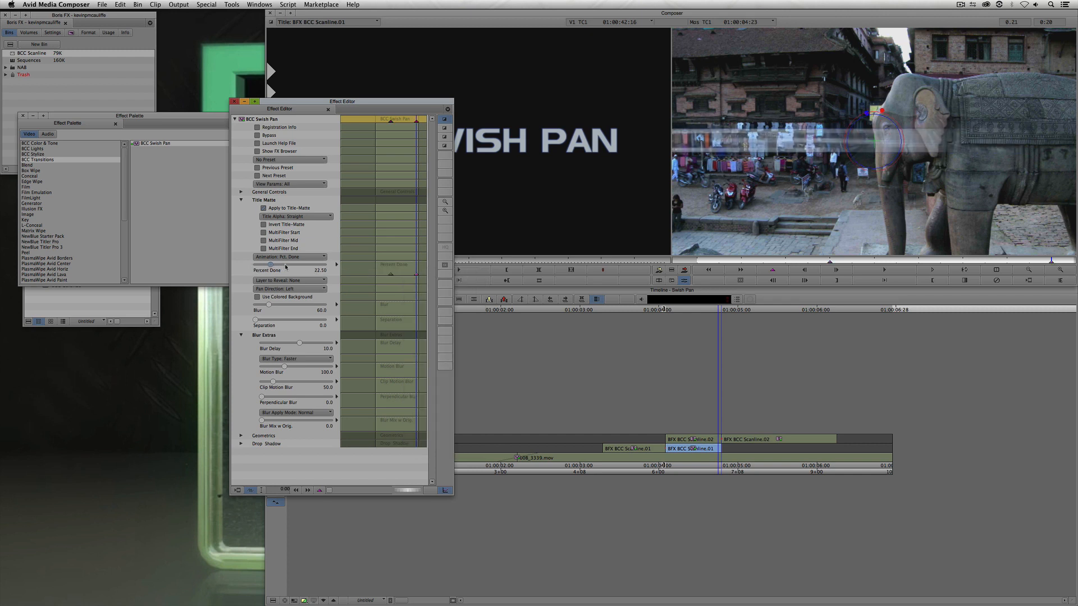
# Set the Percent Done keyframe curve to Spline and return to the start of the title segment
pyautogui.click(336, 265)
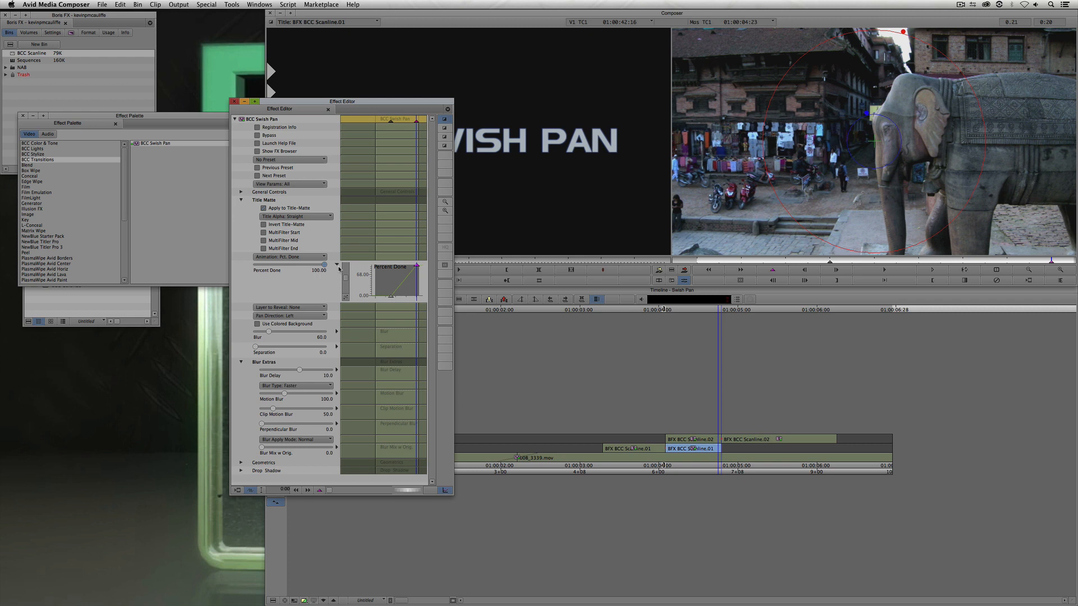
pyautogui.rightClick(417, 266)
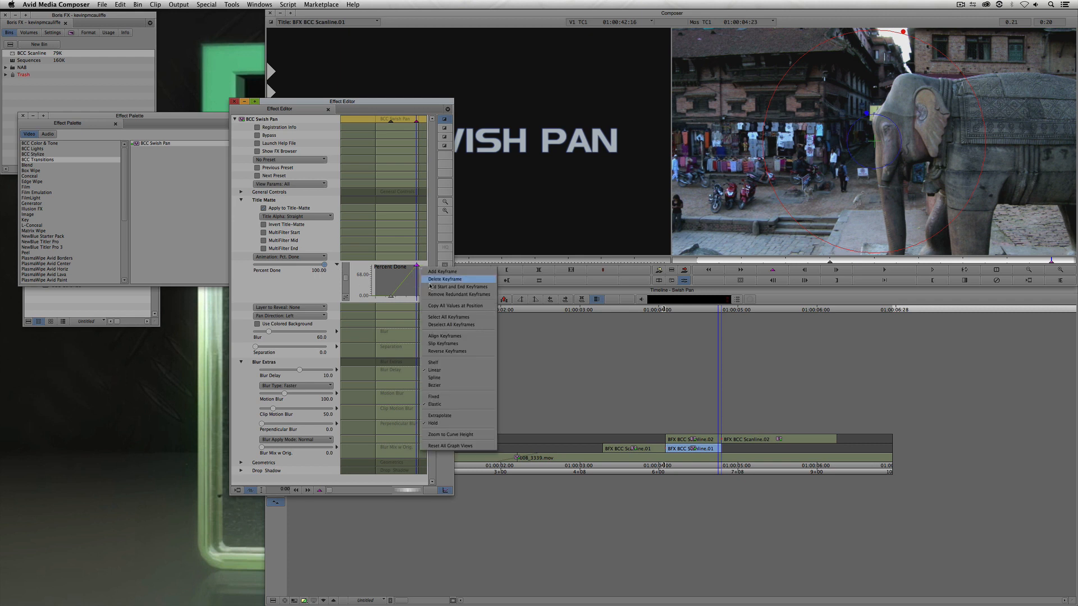
pyautogui.click(441, 378)
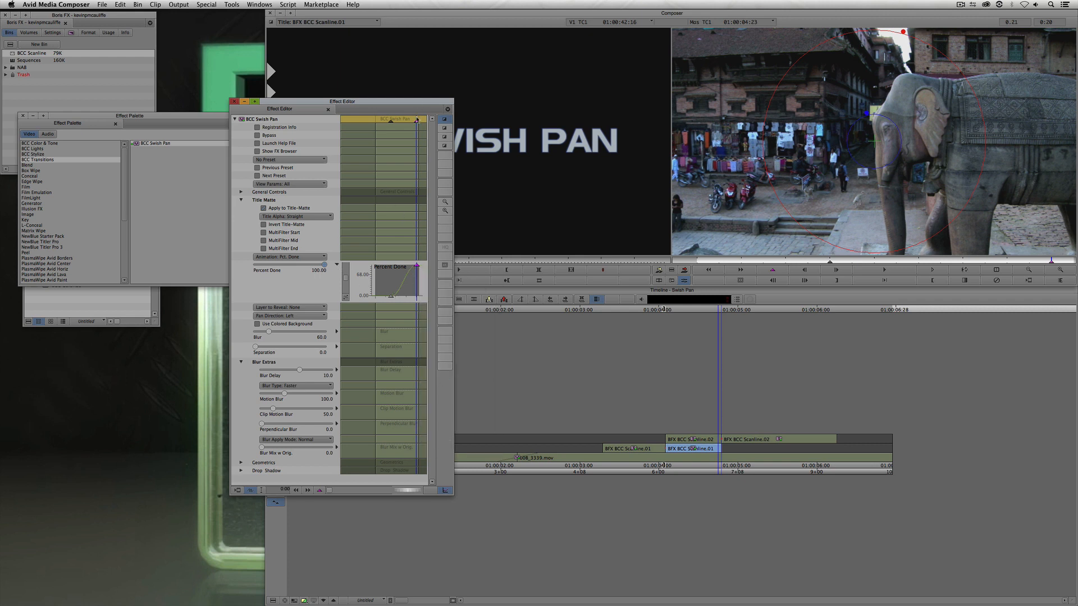
pyautogui.moveTo(416, 170)
pyautogui.mouseDown()
pyautogui.moveTo(374, 184)
pyautogui.moveTo(415, 190)
pyautogui.moveTo(373, 192)
pyautogui.moveTo(415, 196)
pyautogui.moveTo(365, 199)
pyautogui.moveTo(413, 202)
pyautogui.moveTo(355, 210)
pyautogui.mouseUp()
pyautogui.press('y')
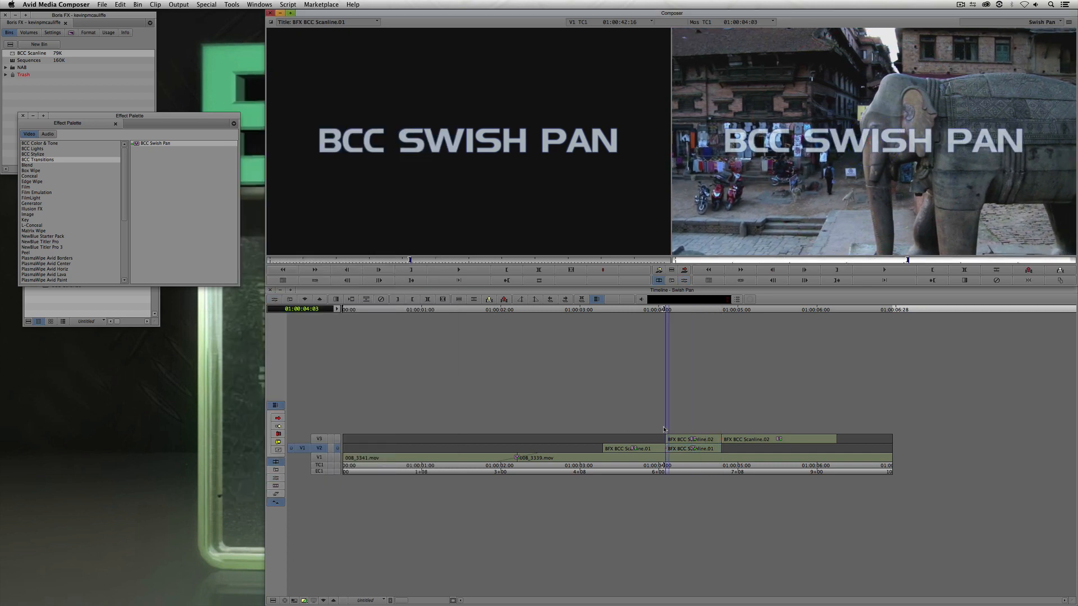
# Enable the V3 track and scrub through the overlapping title segments to review the swish pan on V2
pyautogui.click(601, 454)
pyautogui.click(338, 439)
pyautogui.moveTo(555, 456); pyautogui.dragTo(676, 456)
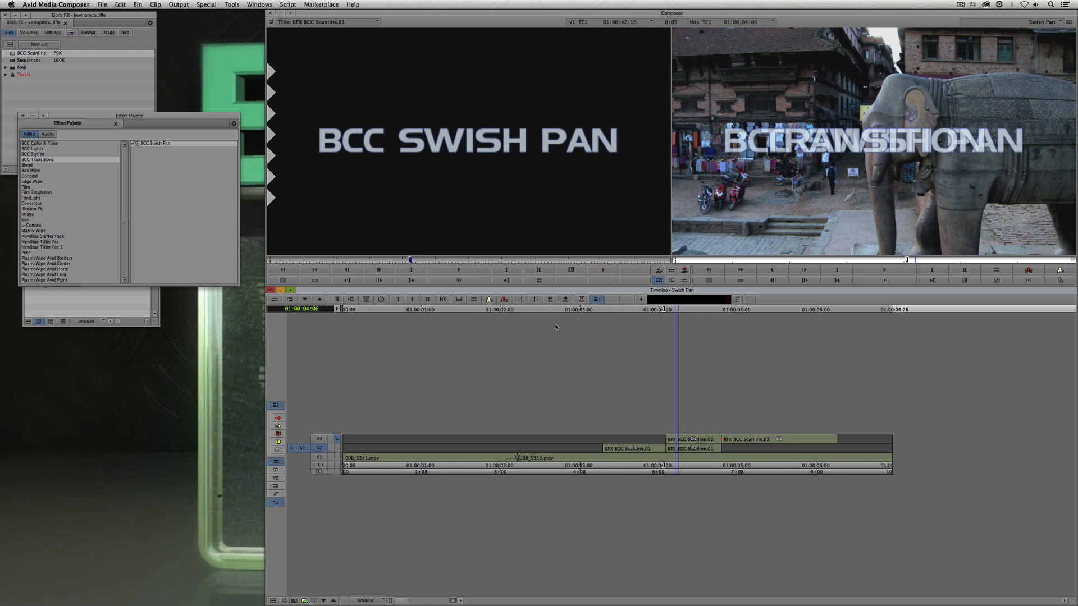
pyautogui.moveTo(675, 454); pyautogui.dragTo(706, 451)
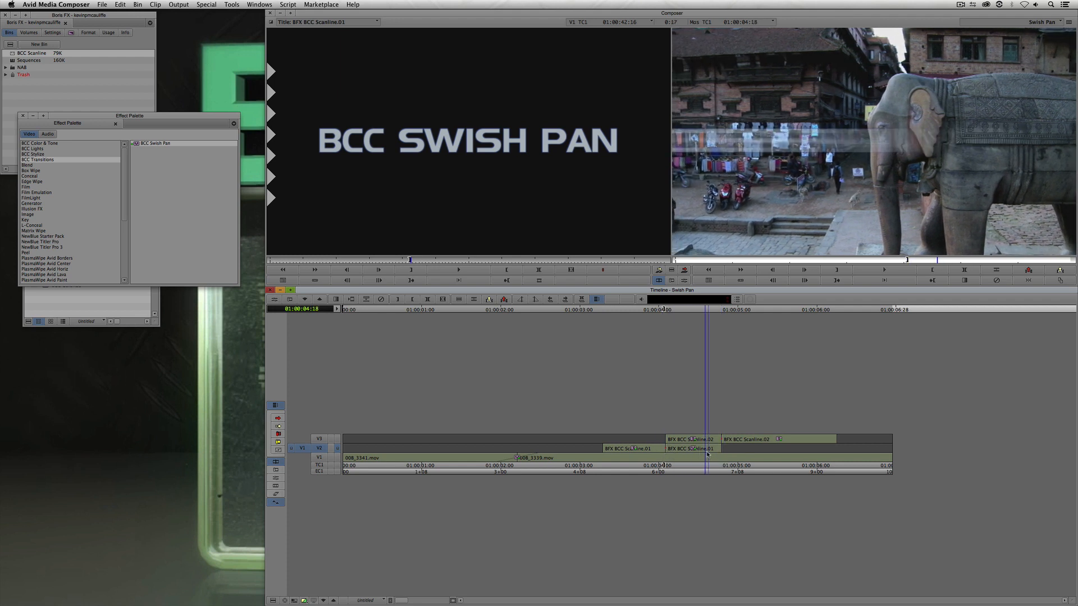
pyautogui.click(337, 440)
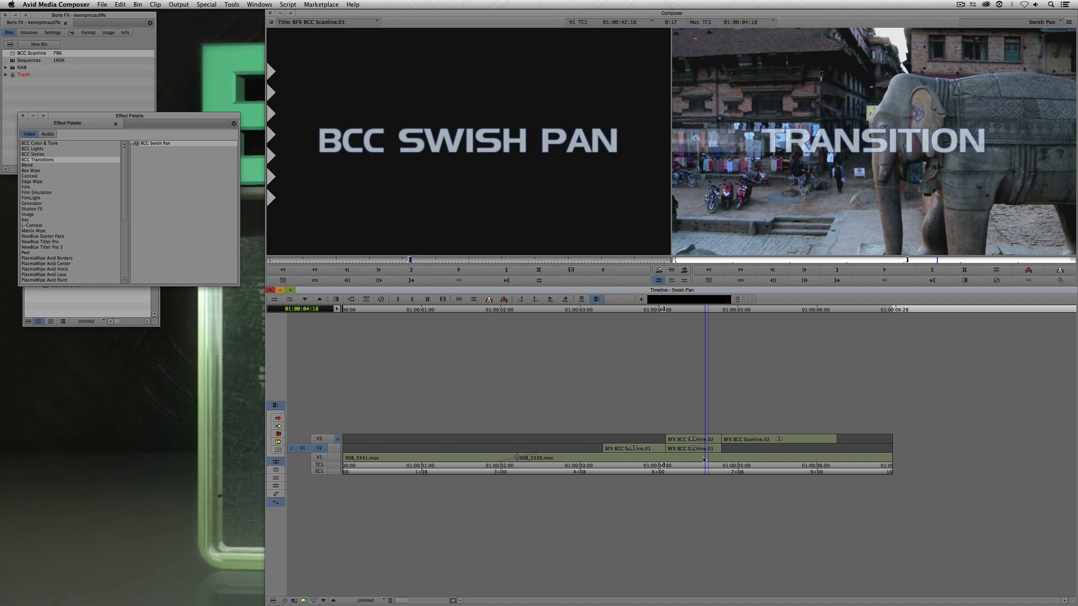
# Copy the keyframed BCC Swish Pan from the V2 title segment onto the overlapping V3 title segment
pyautogui.moveTo(704, 459); pyautogui.dragTo(689, 453)
pyautogui.hotkey('shift', 'F10')
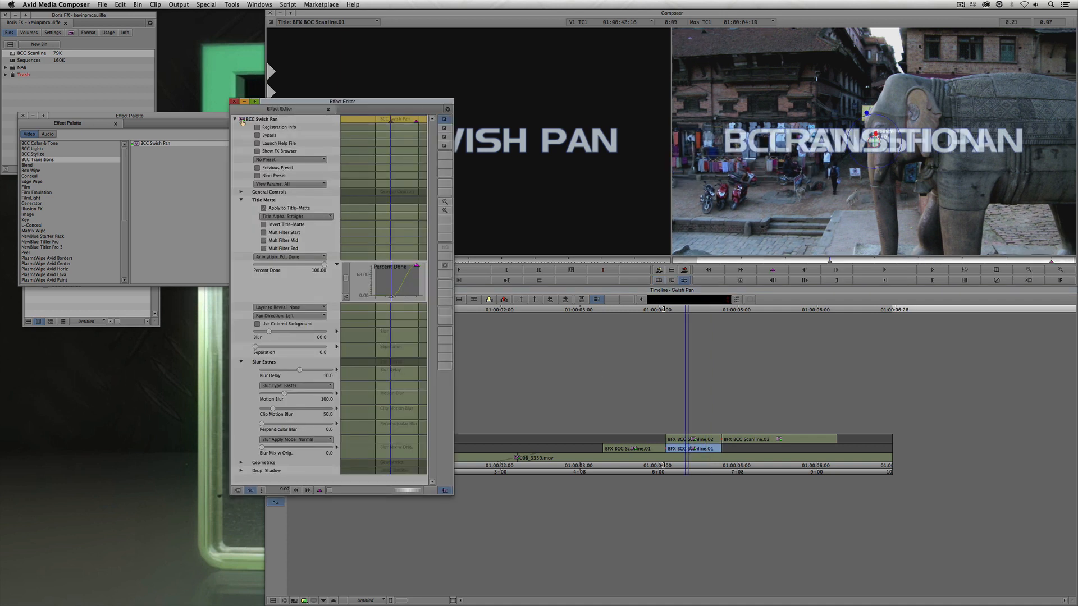
pyautogui.moveTo(241, 121); pyautogui.dragTo(697, 441)
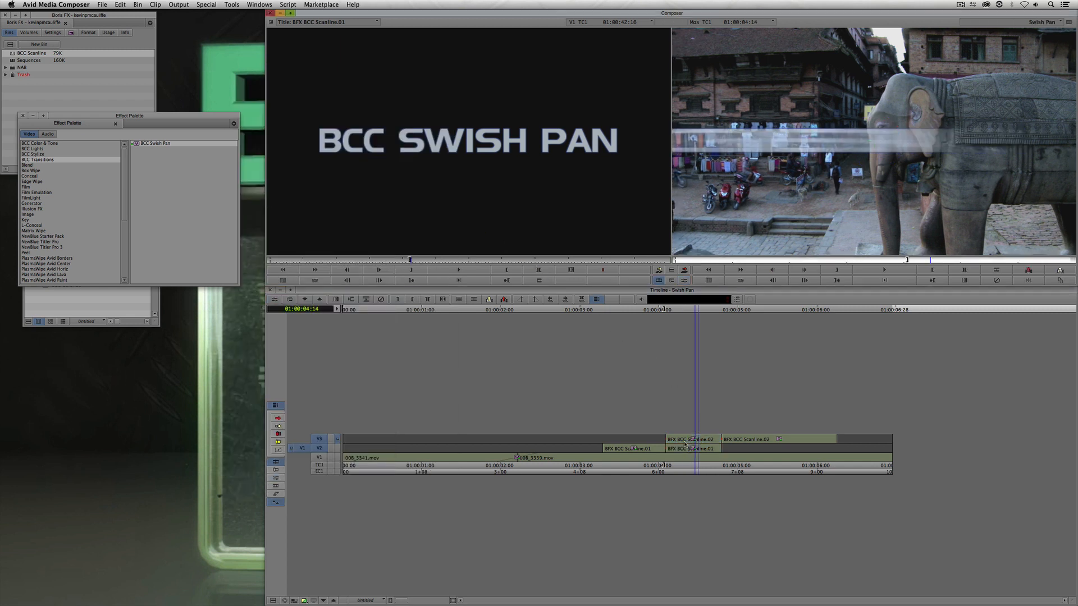
# Scrub through the overlapping titles and set the V3 title's Swish Pan Direction to Right
pyautogui.click(659, 445)
pyautogui.moveTo(661, 446); pyautogui.dragTo(688, 447)
pyautogui.press('super+8')
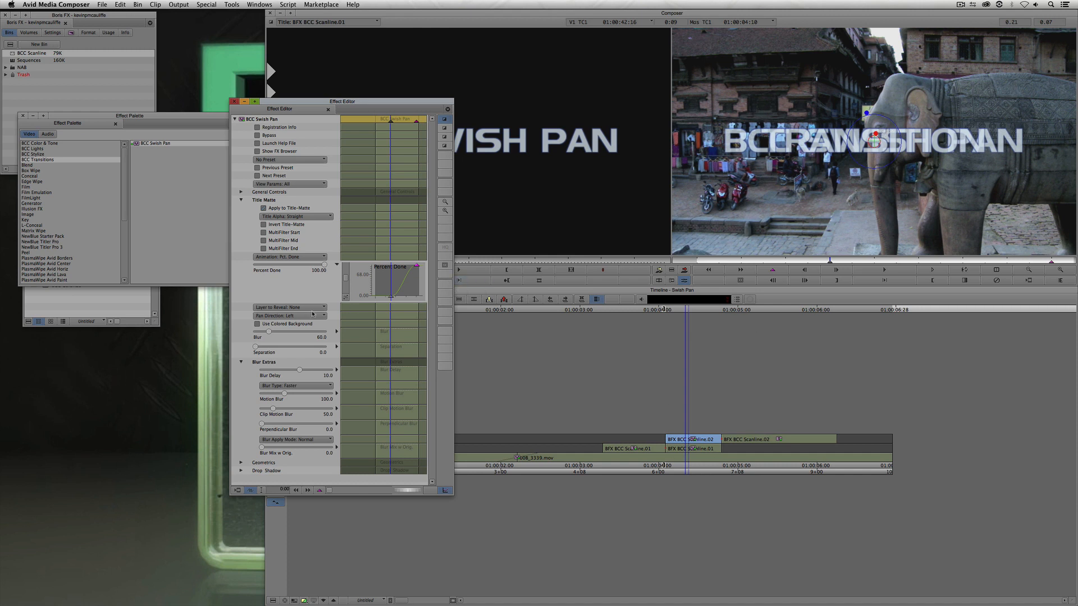
pyautogui.click(279, 316)
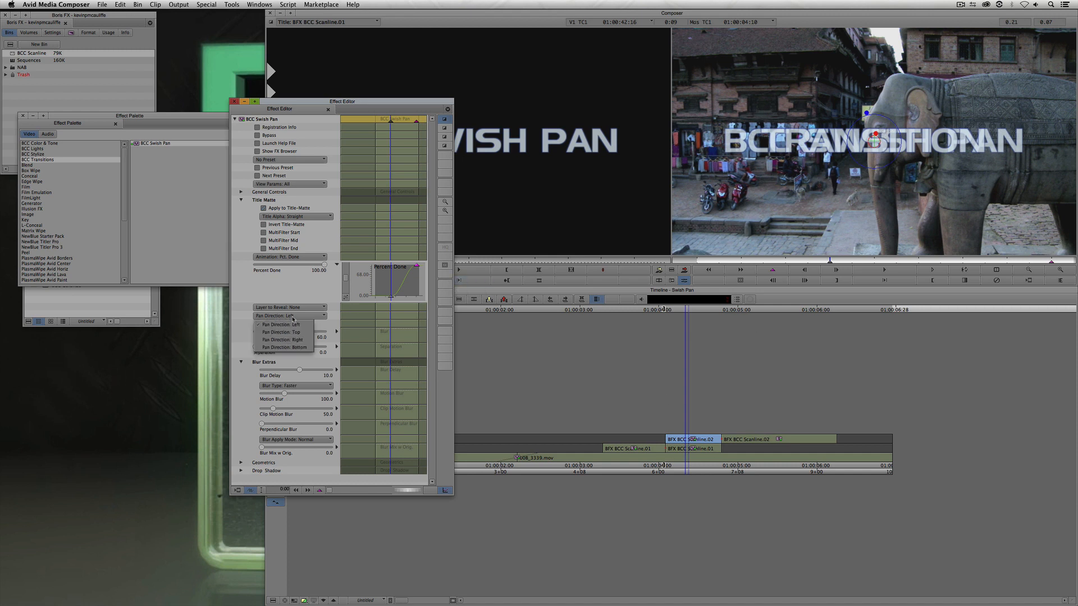
pyautogui.click(291, 340)
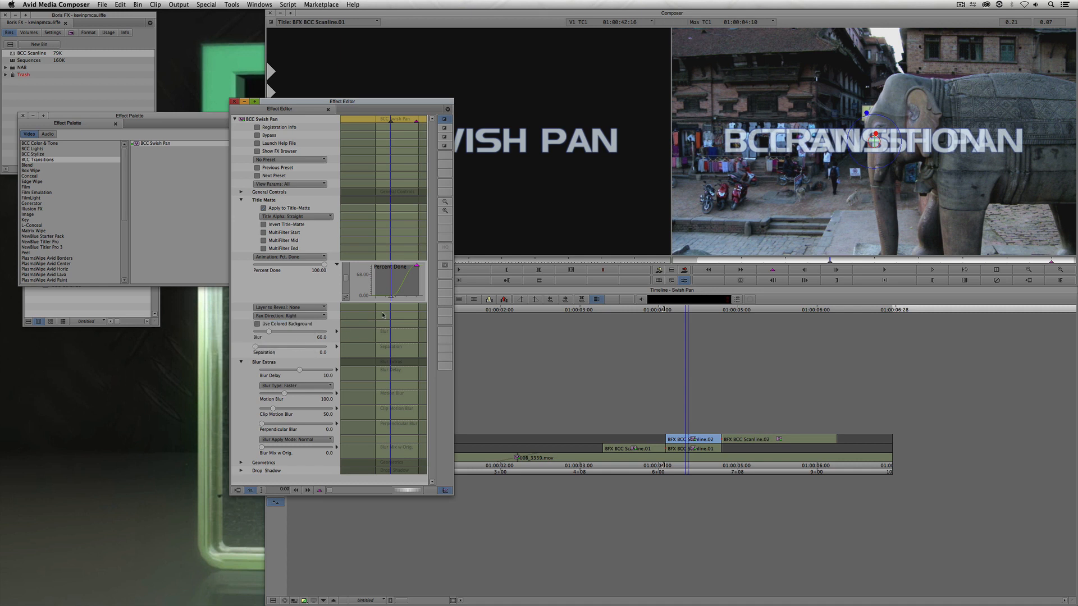
# Reverse the V3 title's Percent Done animation by setting the first keyframe to 100 and the last to 0
pyautogui.click(392, 298)
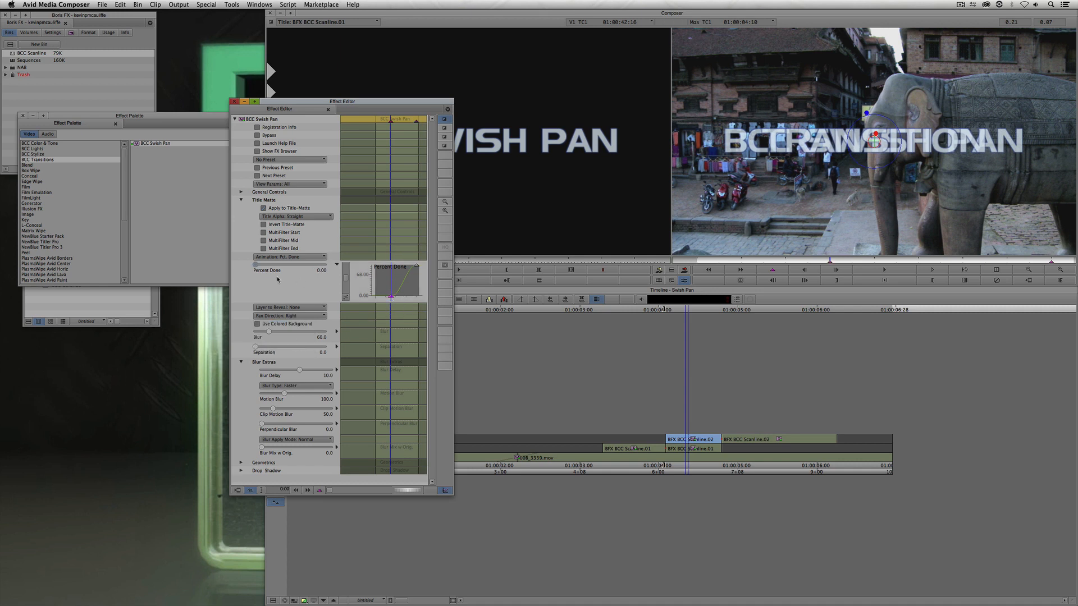
pyautogui.moveTo(256, 265); pyautogui.dragTo(326, 264)
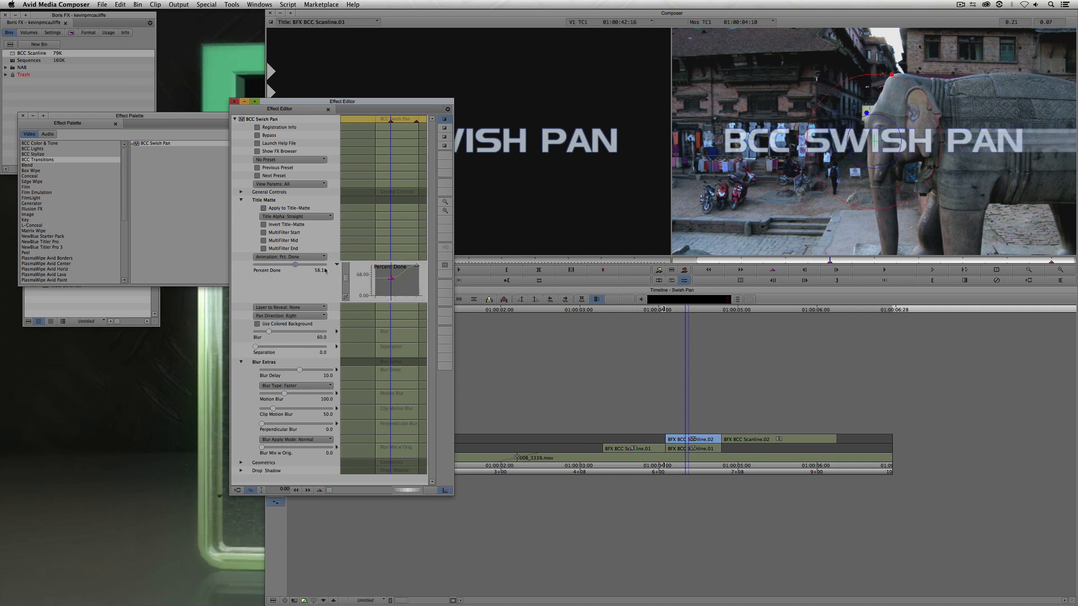
pyautogui.click(417, 267)
pyautogui.moveTo(323, 266); pyautogui.dragTo(236, 273)
pyautogui.click(409, 260)
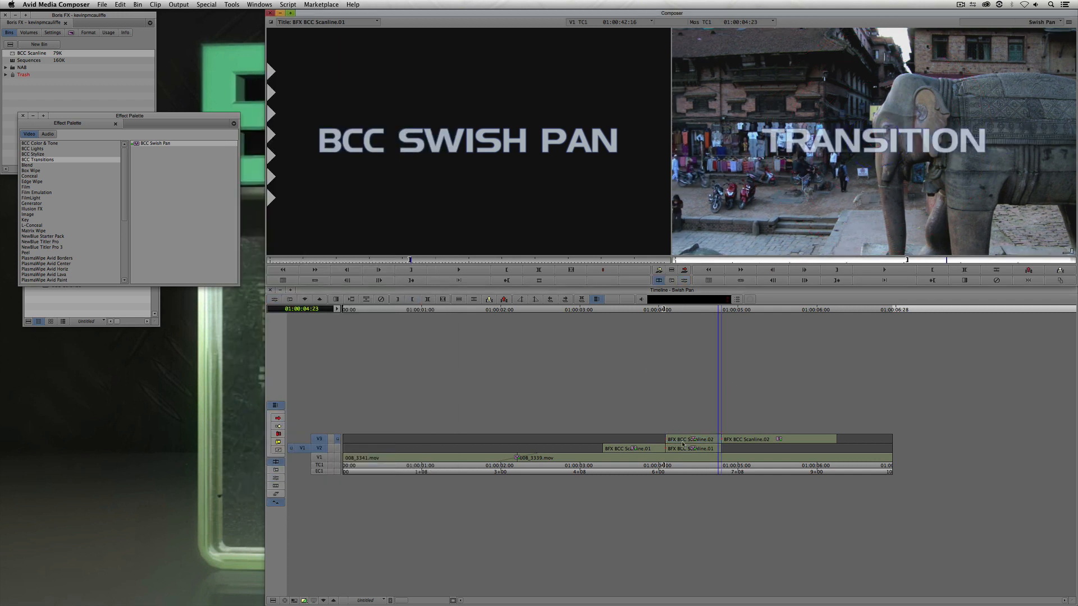
# Play the sequence from 01:00:01:05 to preview the clip transition and the swish pan between the titles
pyautogui.click(613, 452)
pyautogui.moveTo(614, 453); pyautogui.dragTo(437, 457)
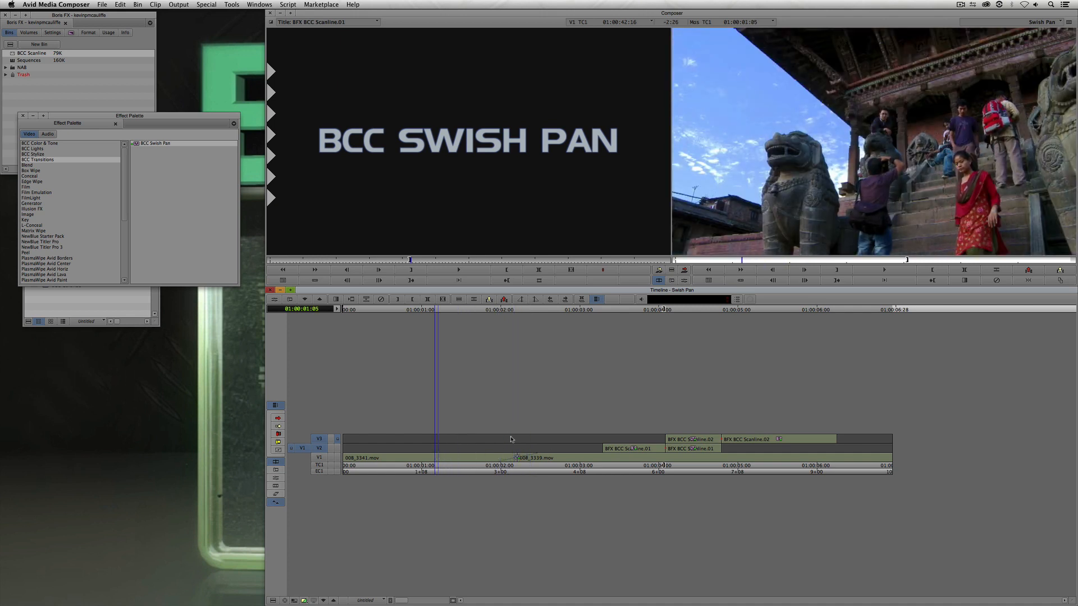
pyautogui.press('space')
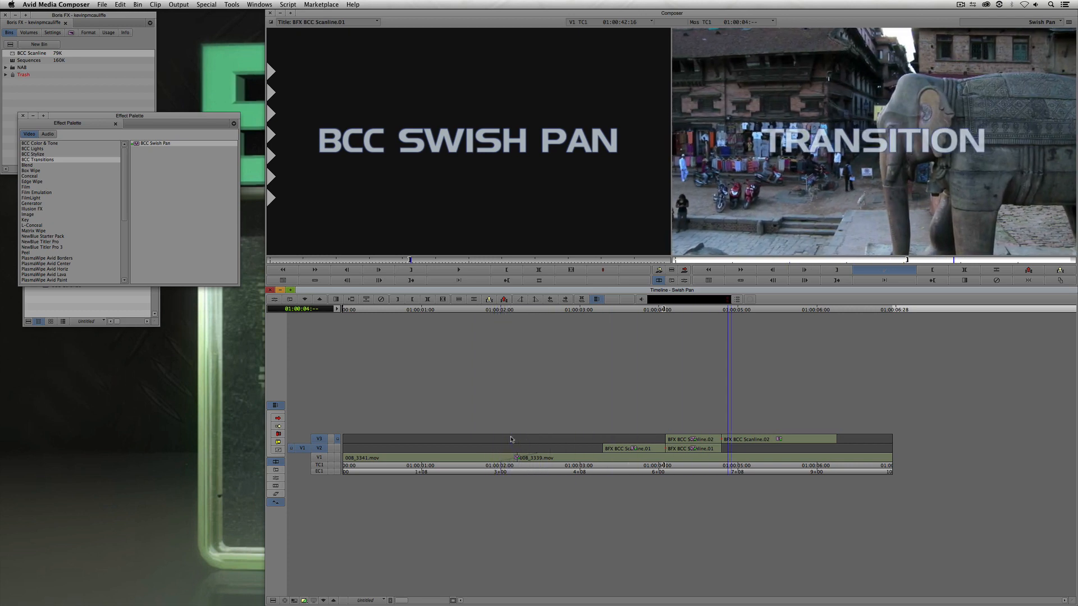
pyautogui.press('space')
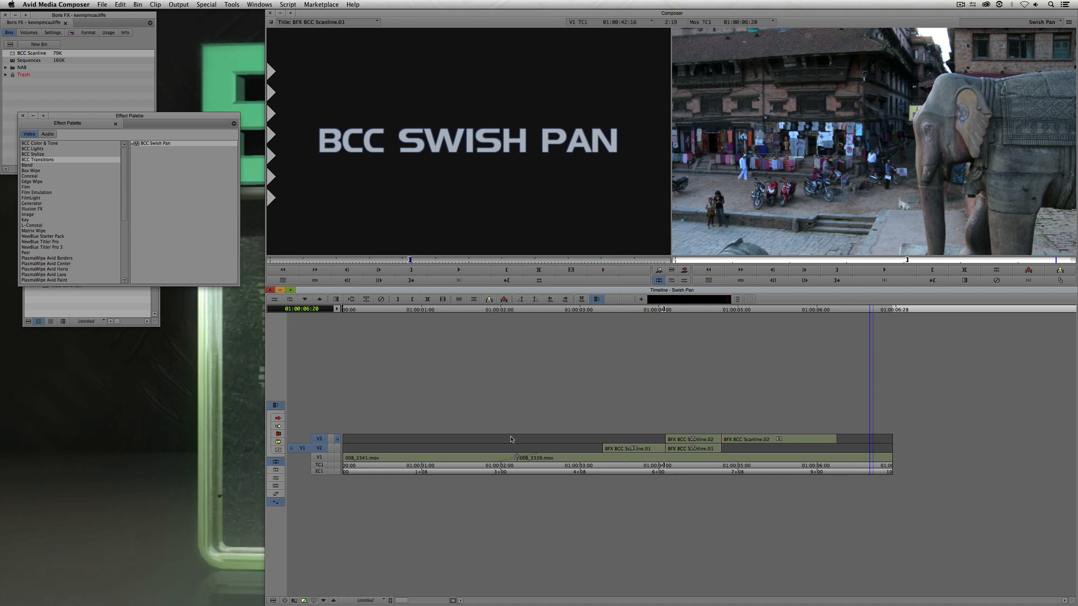
# Reopen the V3 title's Swish Pan settings and expand the Geometrics and Drop Shadow parameter groups
pyautogui.click(682, 439)
pyautogui.click(459, 300)
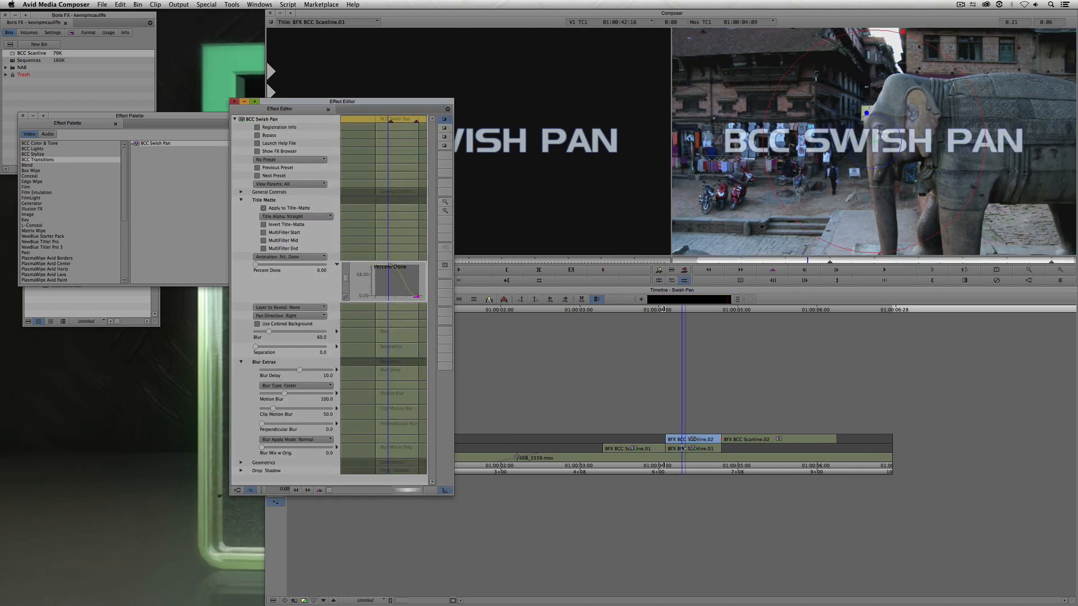
pyautogui.click(241, 462)
pyautogui.scroll(-5, 241, 463)
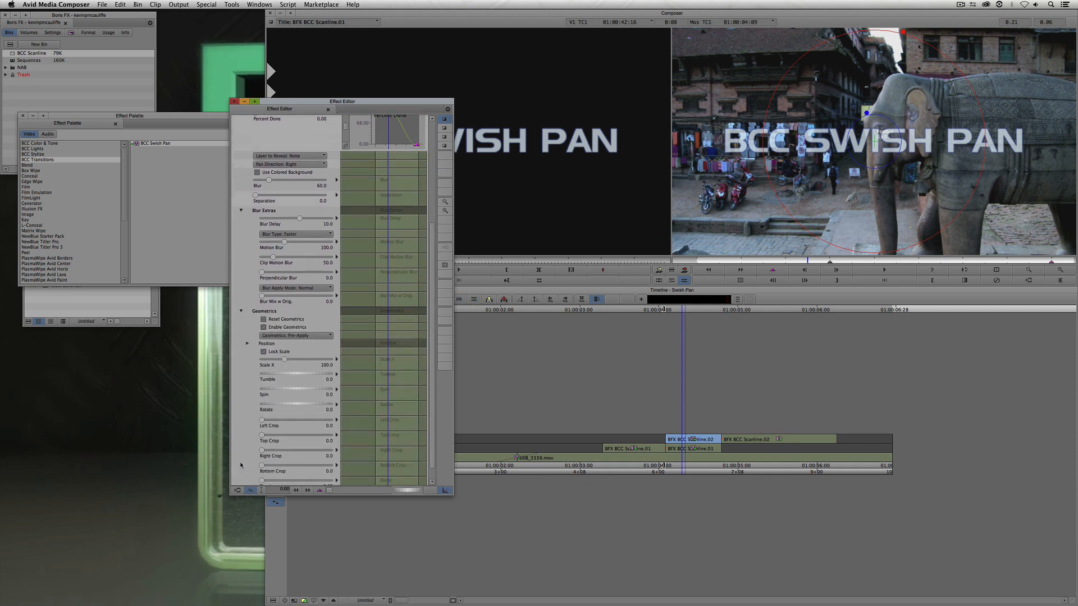
pyautogui.click(240, 481)
pyautogui.scroll(-1, 243, 481)
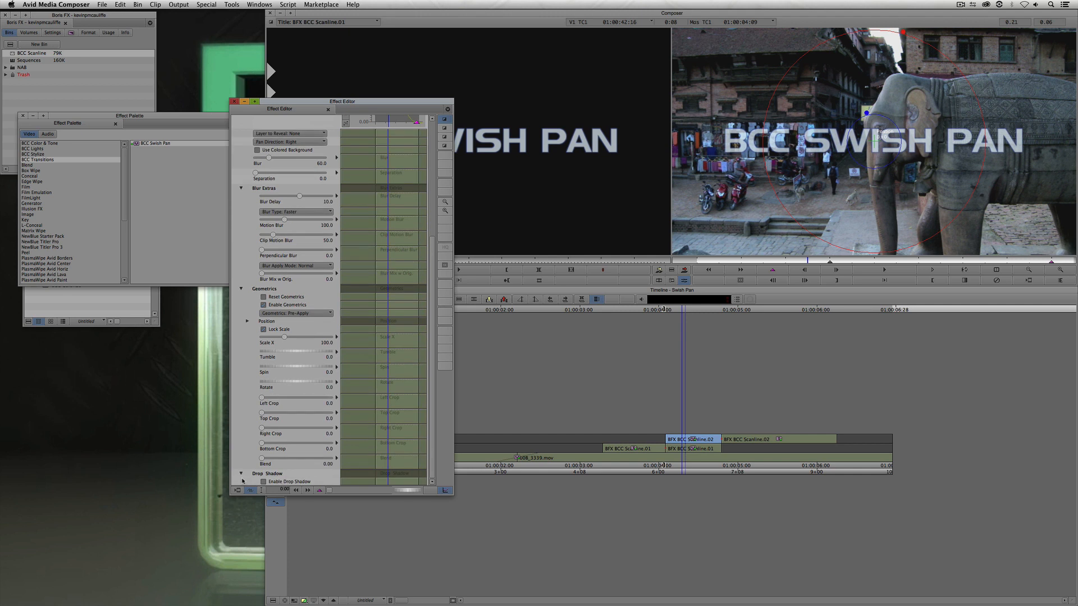